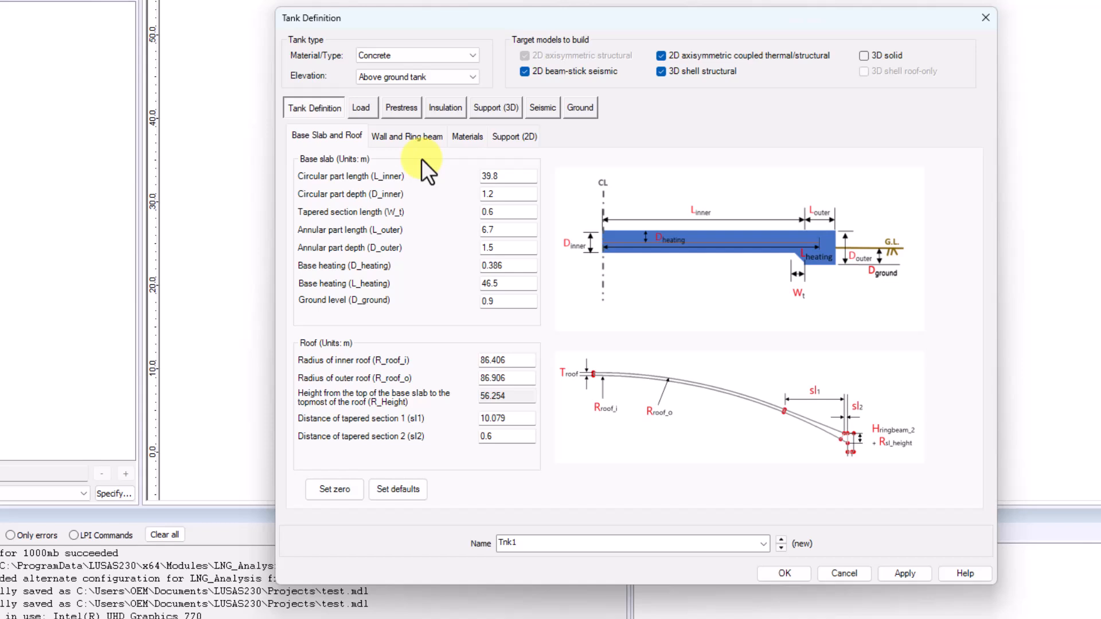
Accept the concrete above-ground tank definition Tnk1, and reopen it from the model's utilities to check its base slab and roof data.
left_click(784, 573)
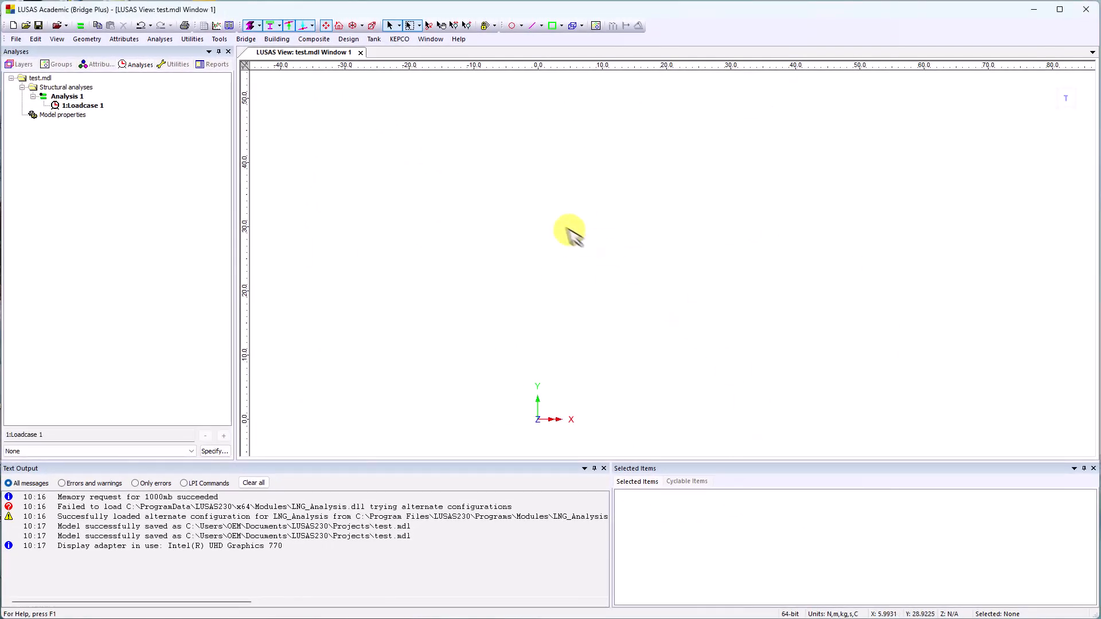
left_click(175, 65)
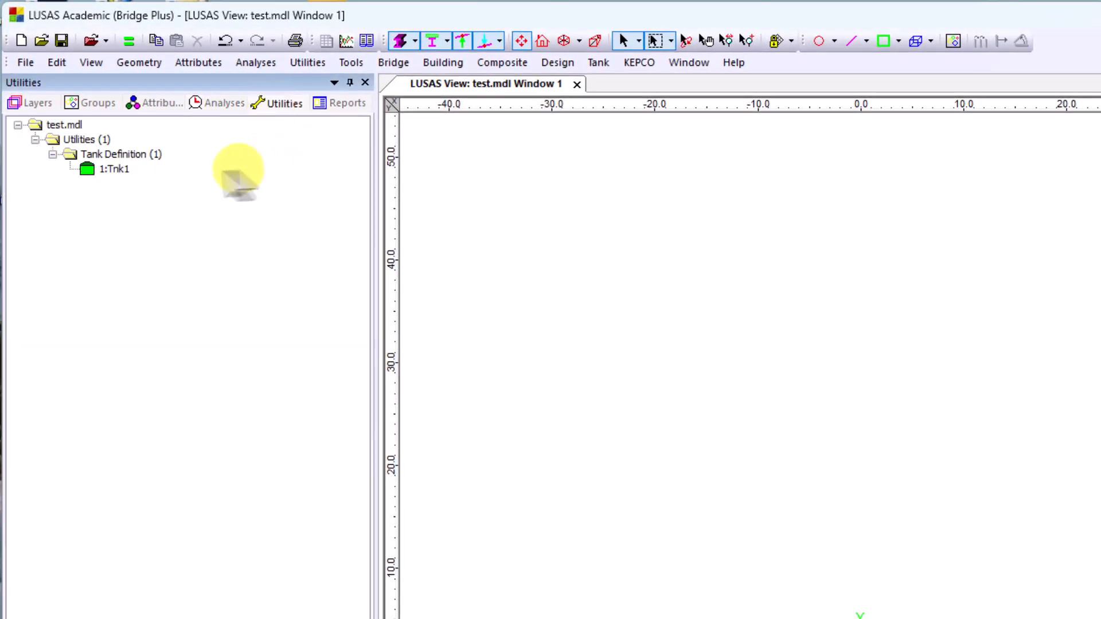
double_click(117, 169)
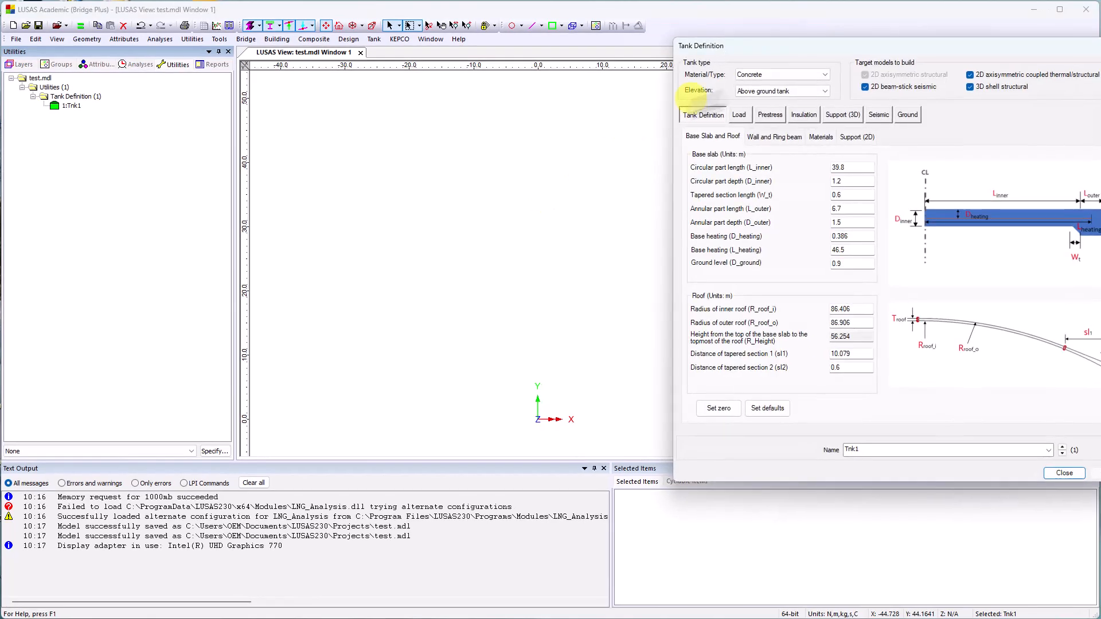
left_click_drag(785, 49, 488, 109)
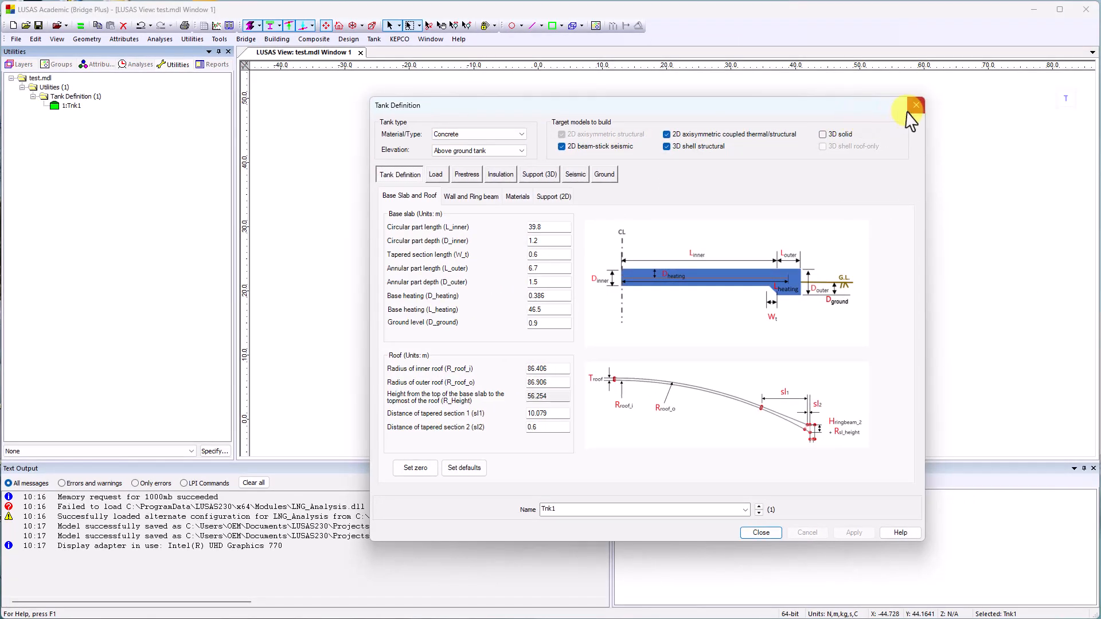
left_click(916, 105)
Set up a 2D coupled thermal/structural model from tank definition Tnk1 with the model filename Thermal.
left_click(374, 39)
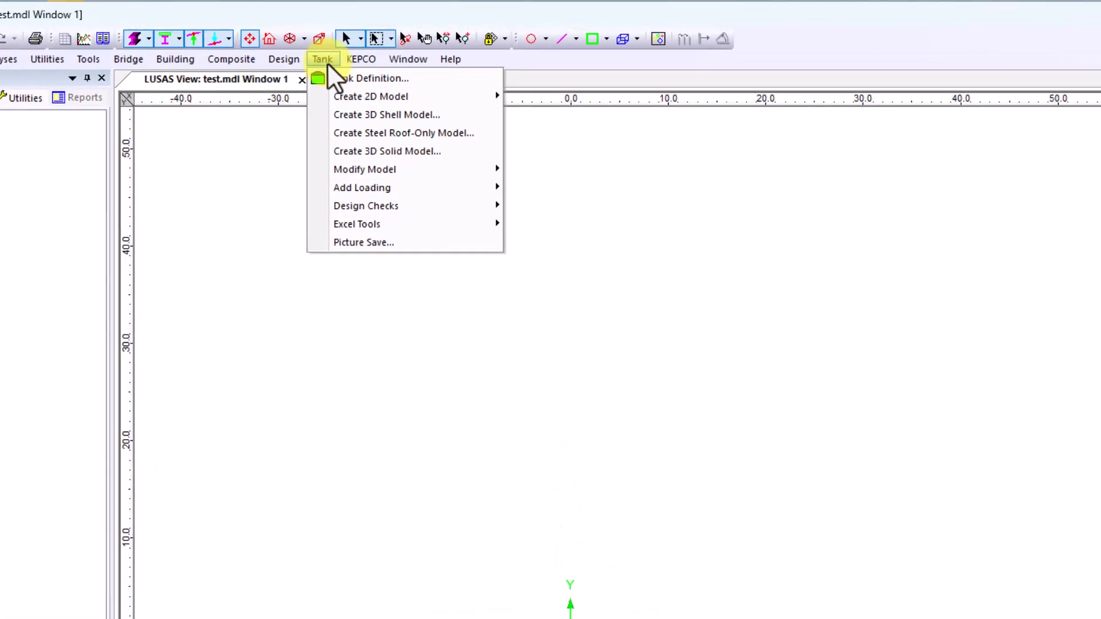
mouse_move(339, 97)
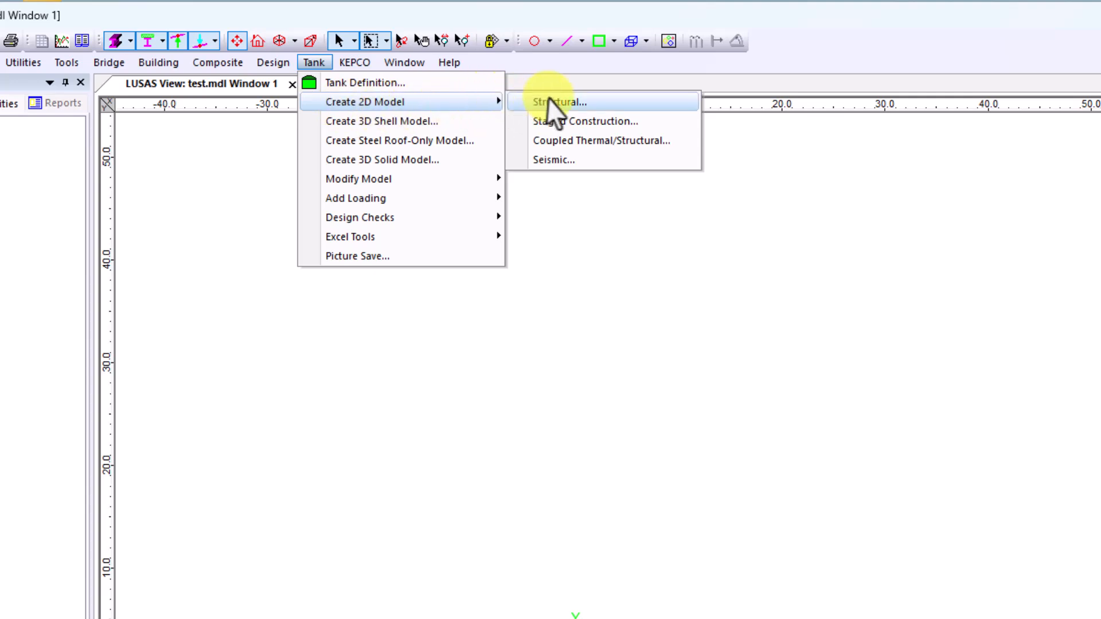
left_click(566, 143)
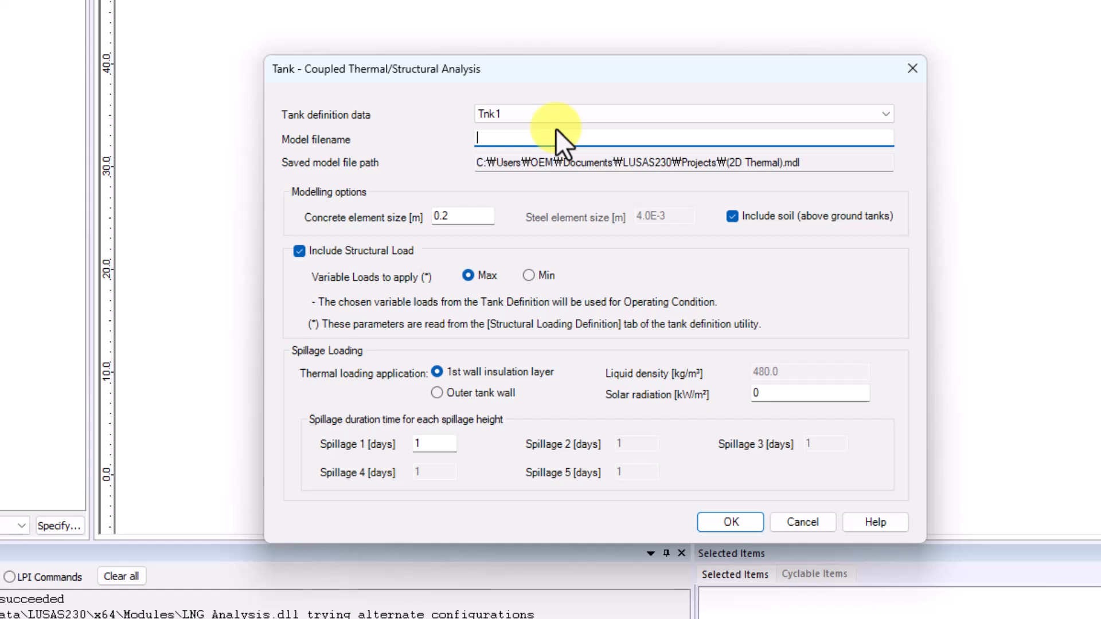
type("Thermal")
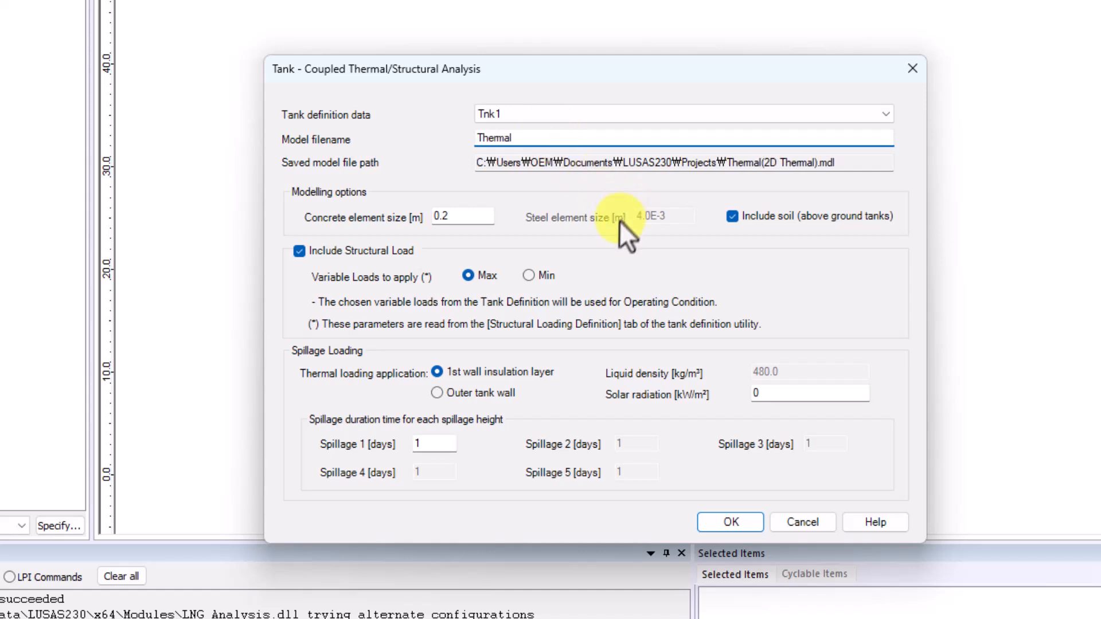
left_click(592, 114)
left_click(591, 117)
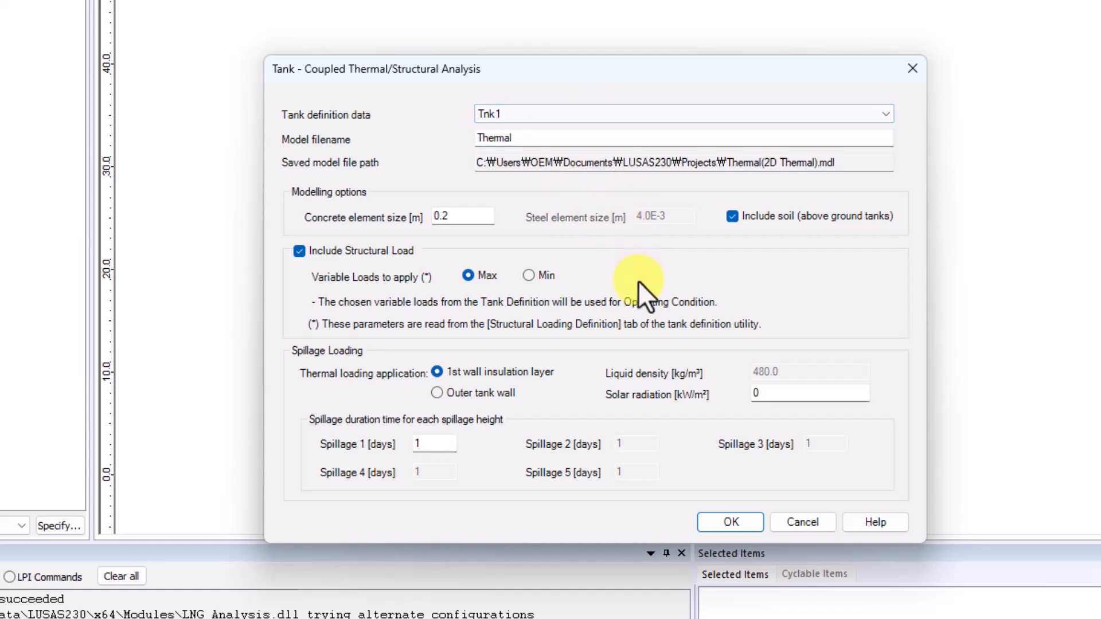
left_click(652, 137)
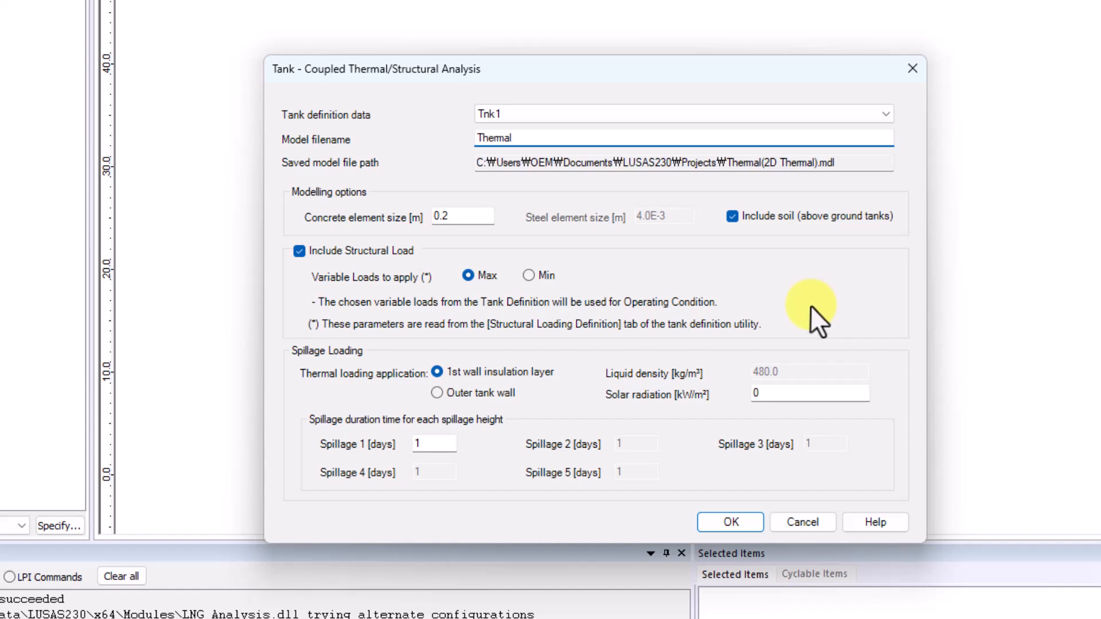
Generate the coupled thermal/structural model, overwriting the existing file and saving the changes to test.mdl.
left_click(734, 519)
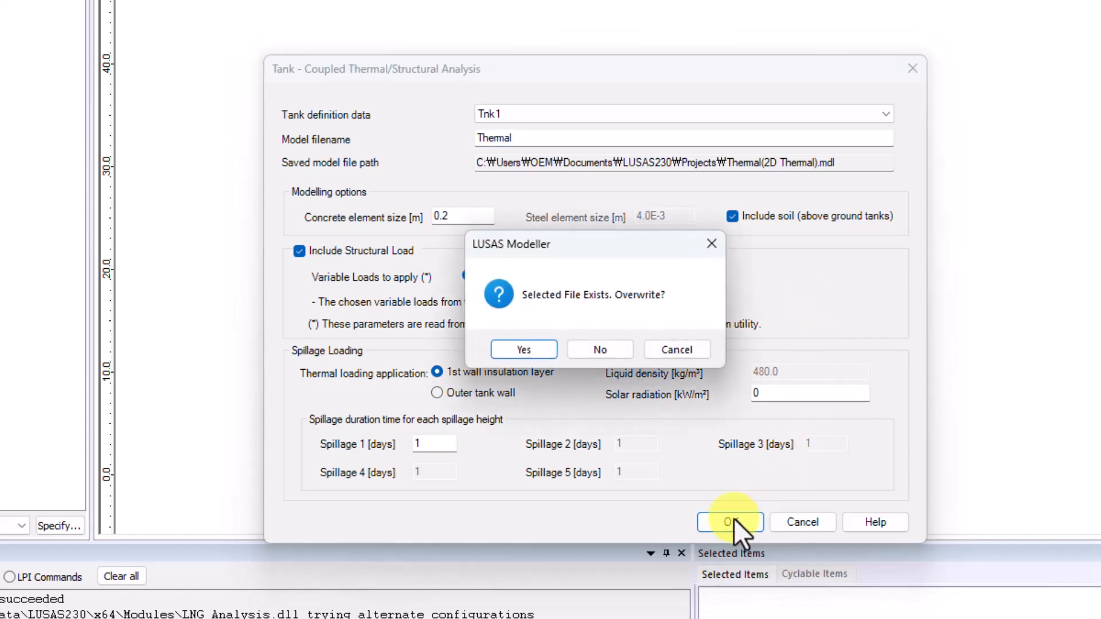
left_click(533, 351)
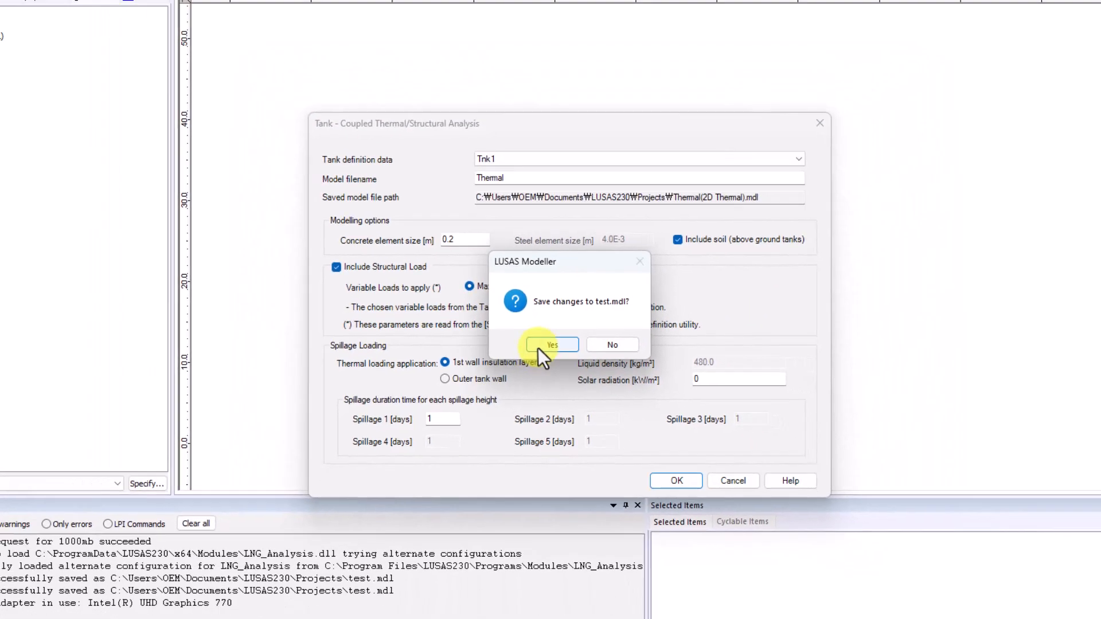
left_click(536, 350)
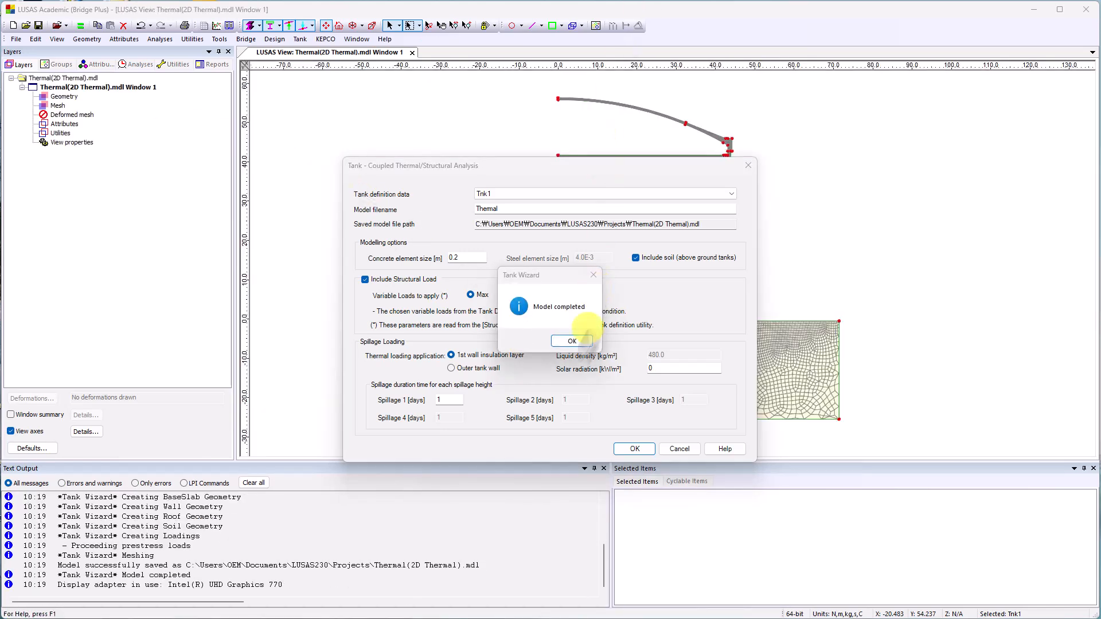
left_click(572, 342)
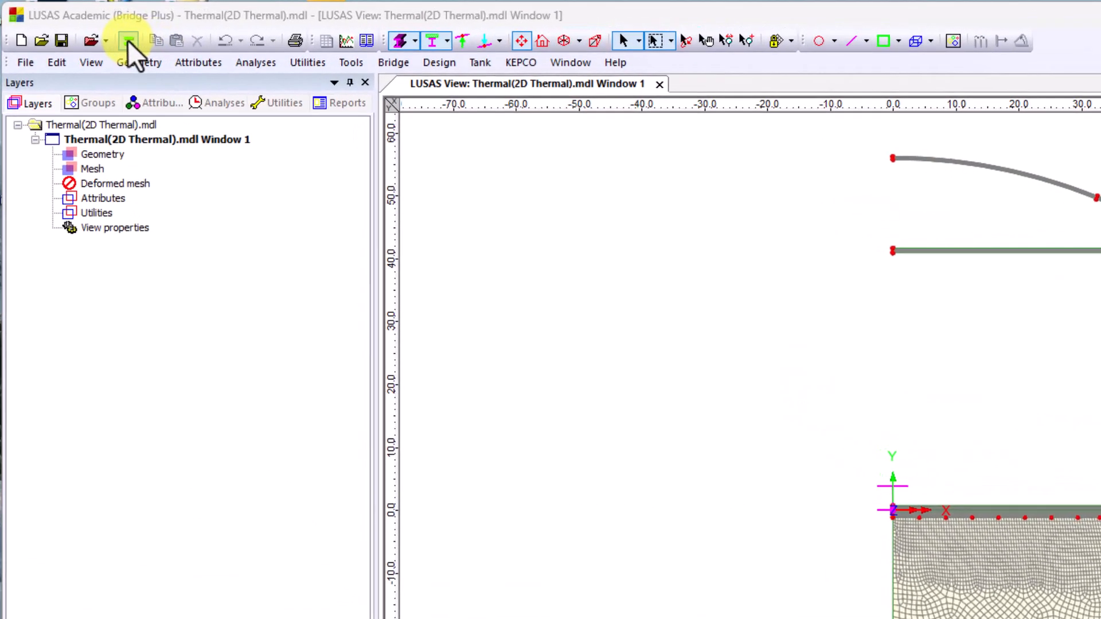
Solve Analysis 1 (Thermal) and Analysis 1 with the fastest available solver, without saving the model.
left_click(129, 40)
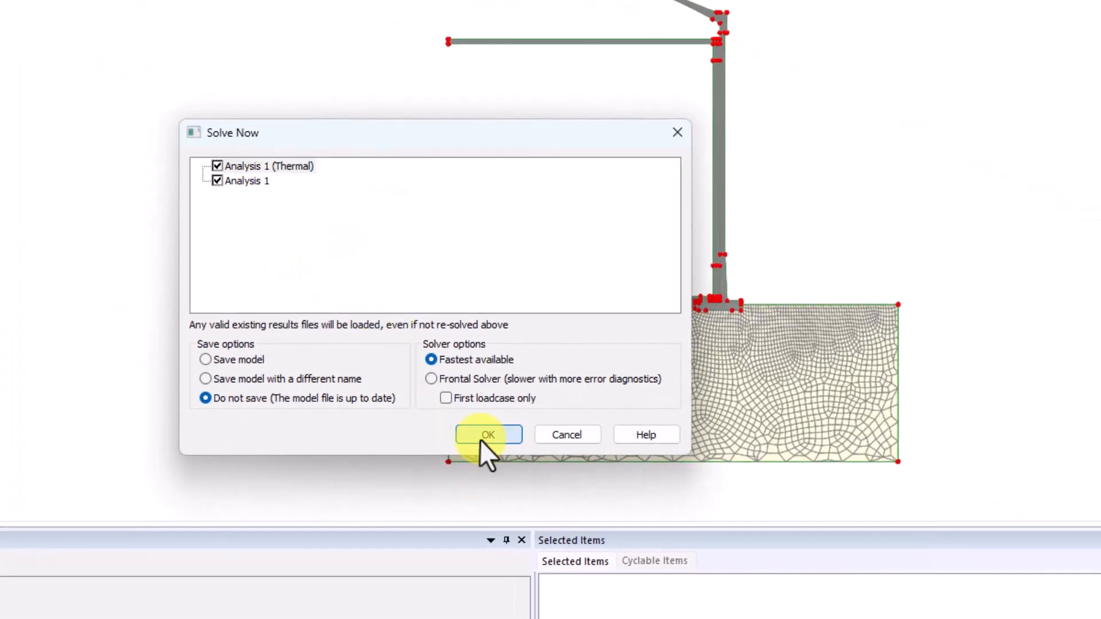
left_click(487, 435)
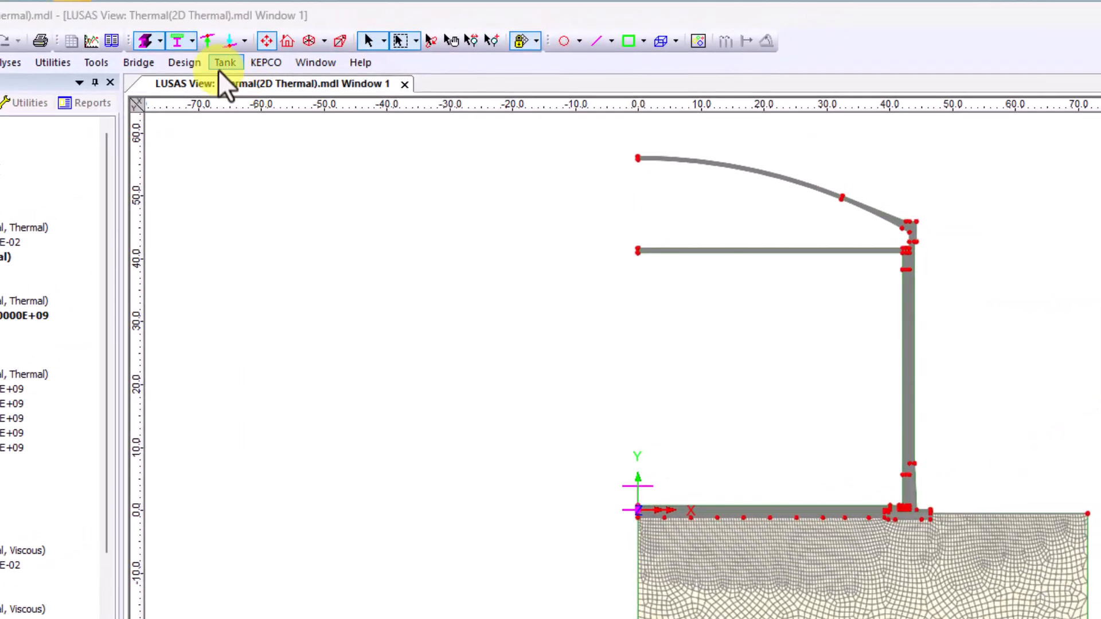
Export the operating condition temperatures to Excel as Temperature(Operating) in the current folder, at a 0.5 m interval.
left_click(218, 68)
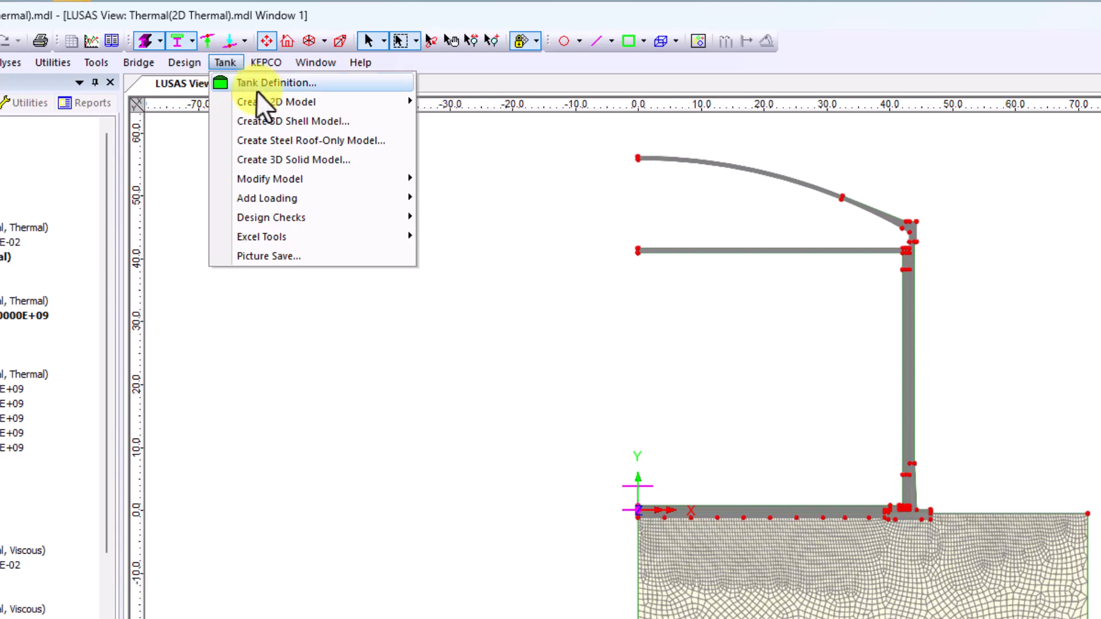
mouse_move(373, 236)
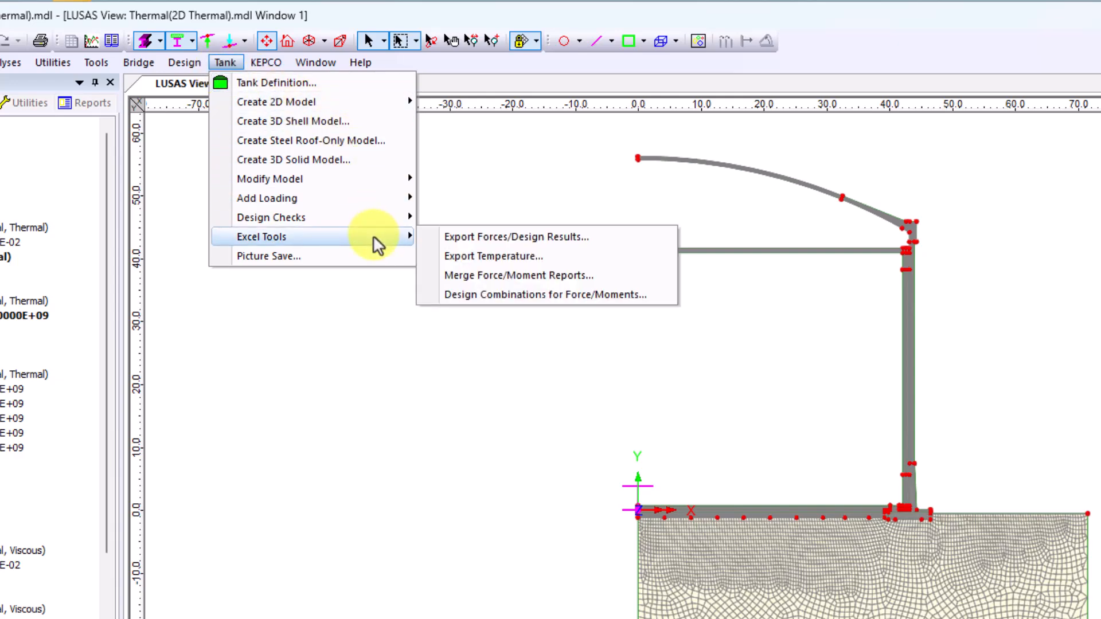
left_click(482, 257)
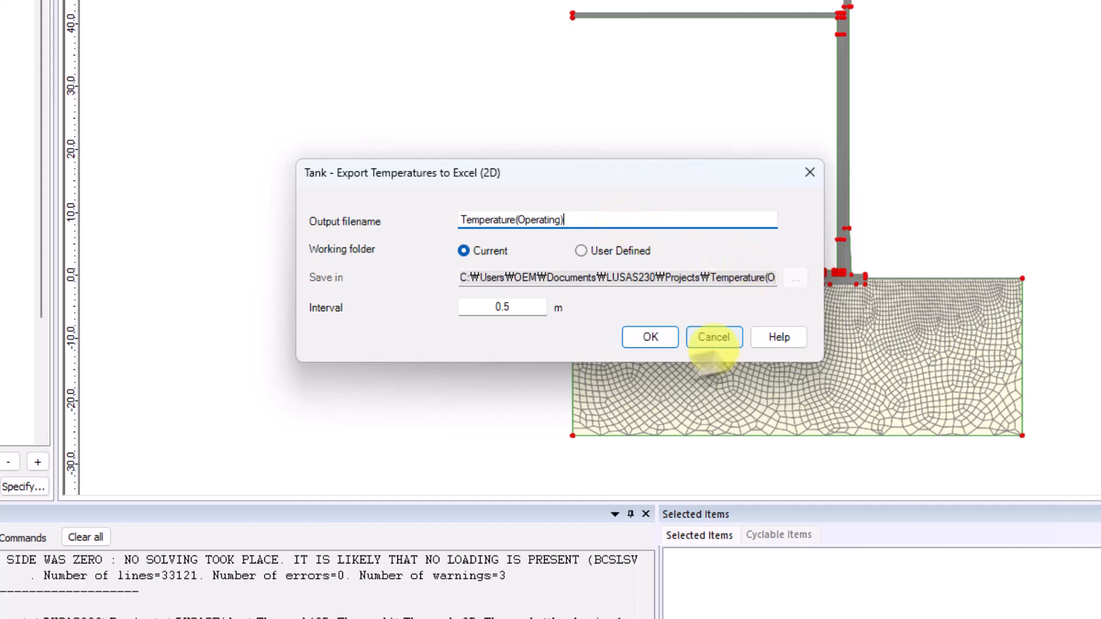
left_click(650, 337)
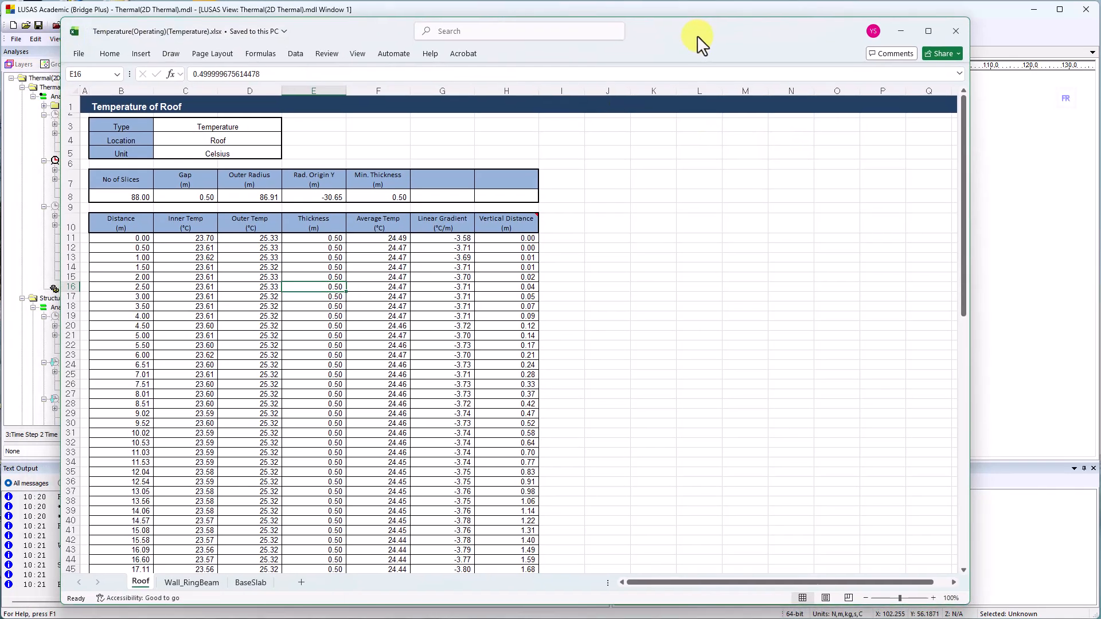
Review the Wall_RingBeam and BaseSlab temperature sheets in the exported workbook and close it.
left_click(191, 583)
left_click(250, 583)
left_click(955, 31)
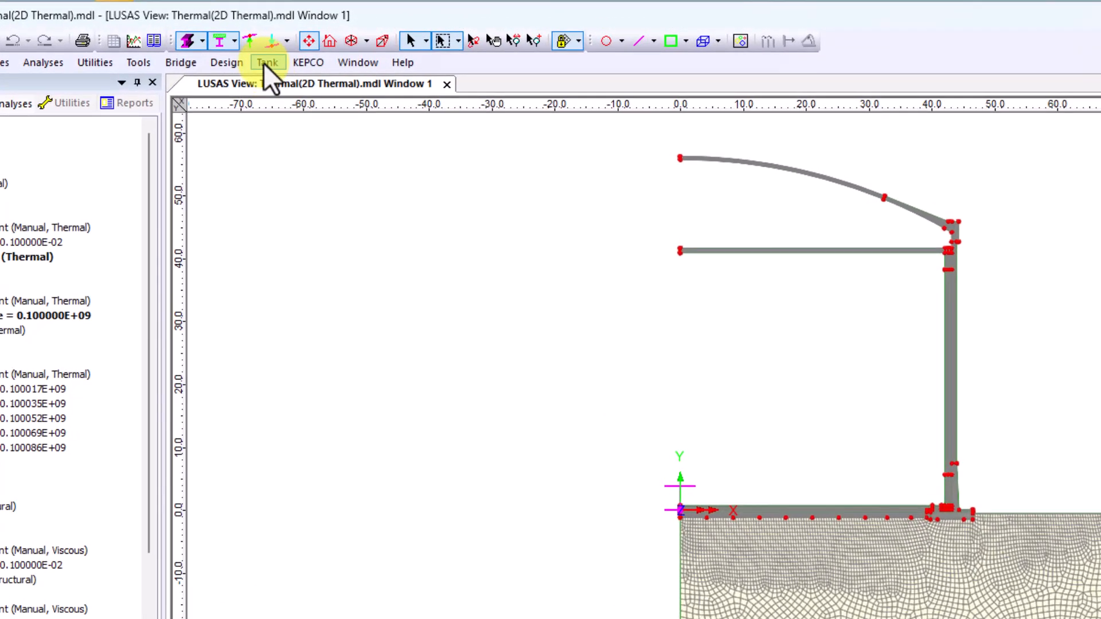
Start a 2D seismic analysis model based on tank definition Tnk1.
left_click(263, 64)
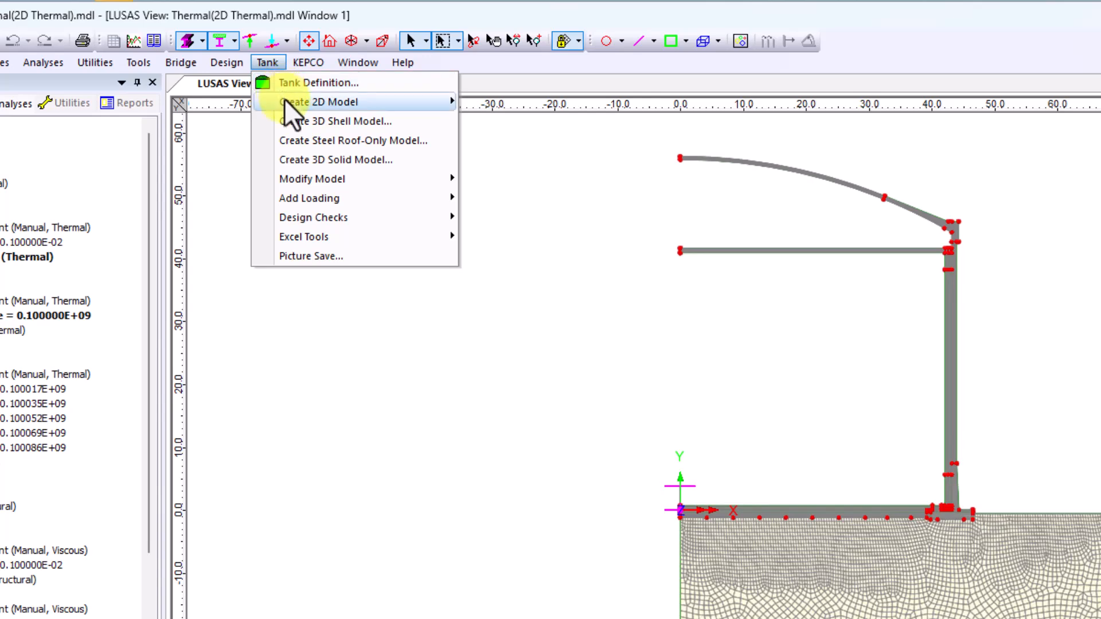
mouse_move(287, 99)
left_click(510, 158)
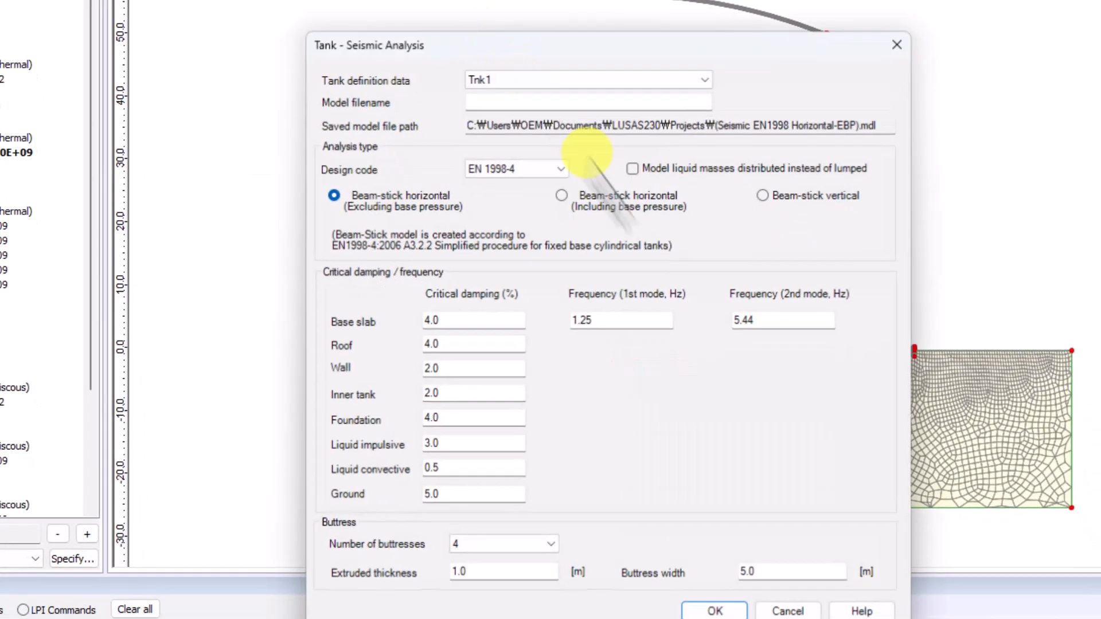
left_click(705, 80)
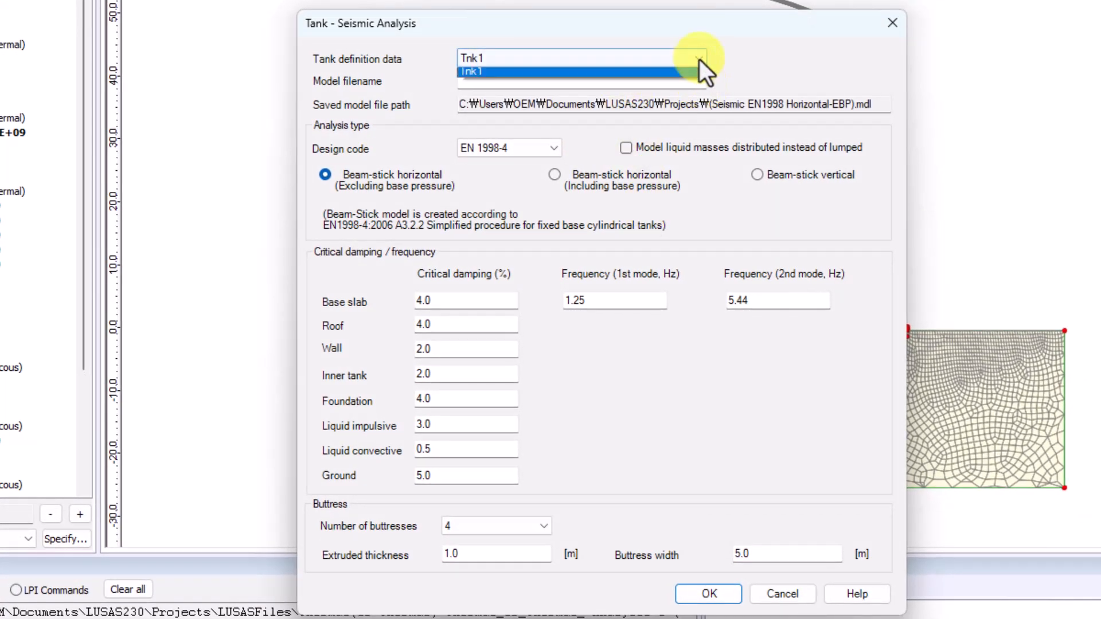
left_click(700, 58)
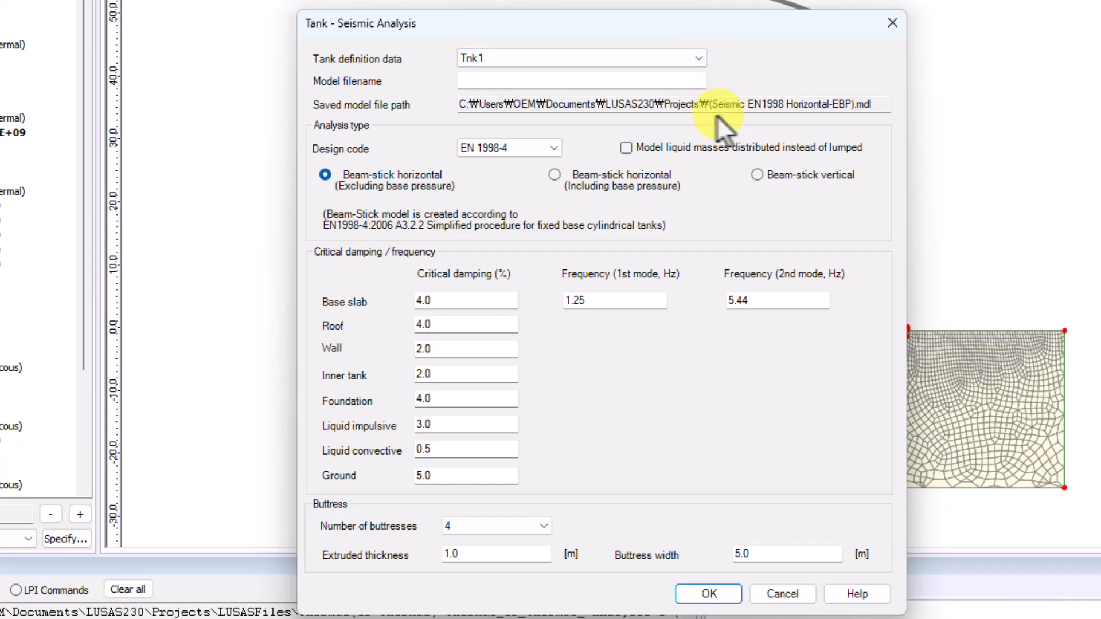
Set the seismic model's filename to 2D BeamStick-Horizontal.
left_click(597, 82)
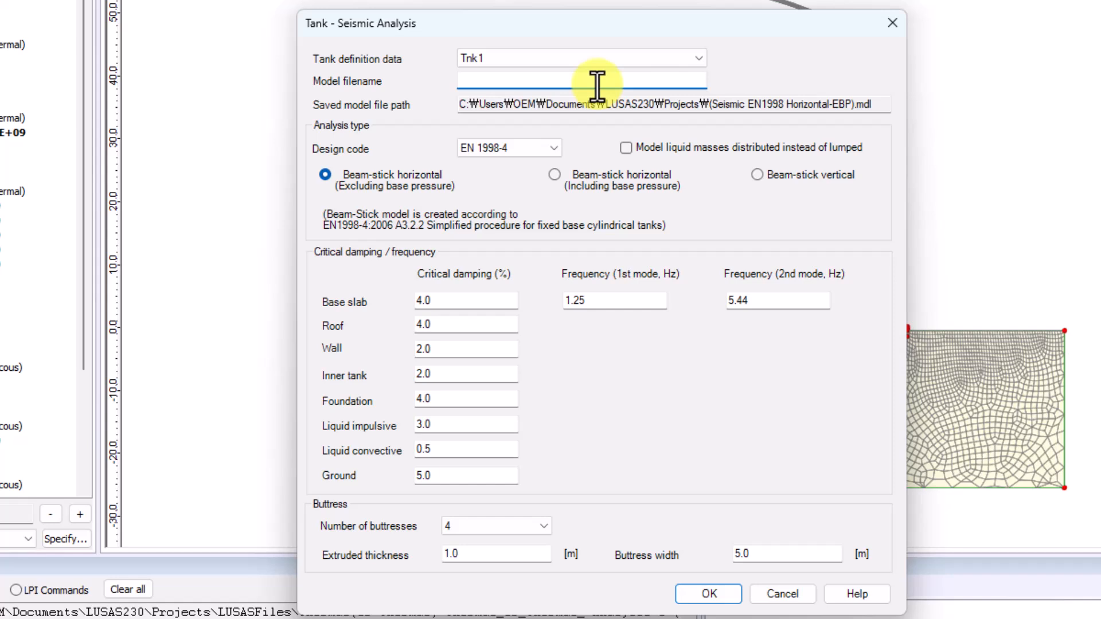
type("2D Beam")
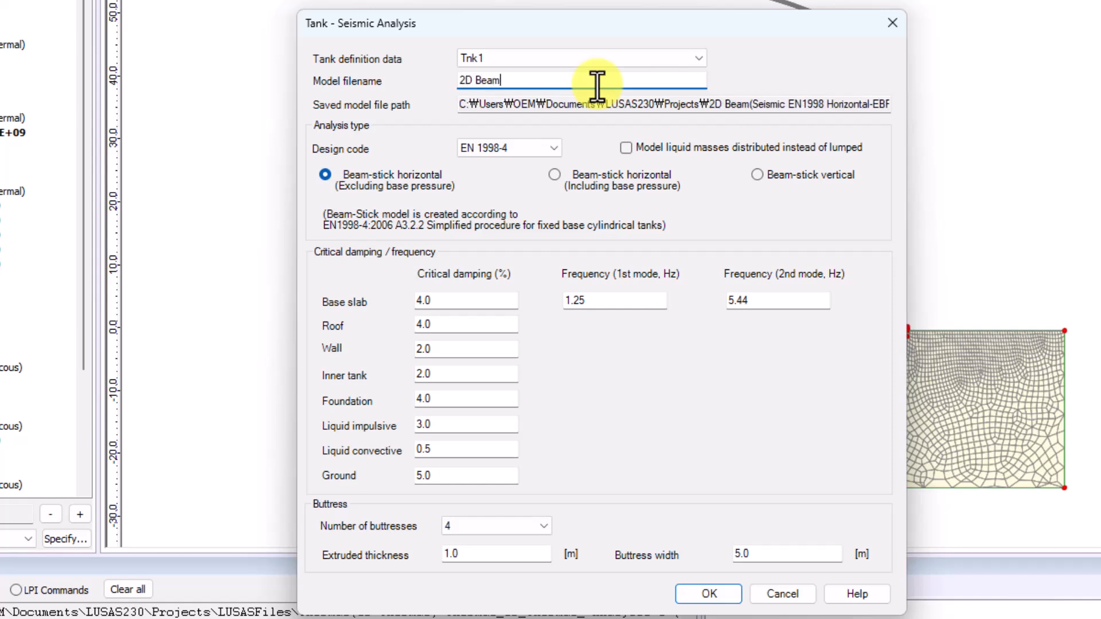
type("STI")
key("BackSpace")
key("BackSpace")
type("ti")
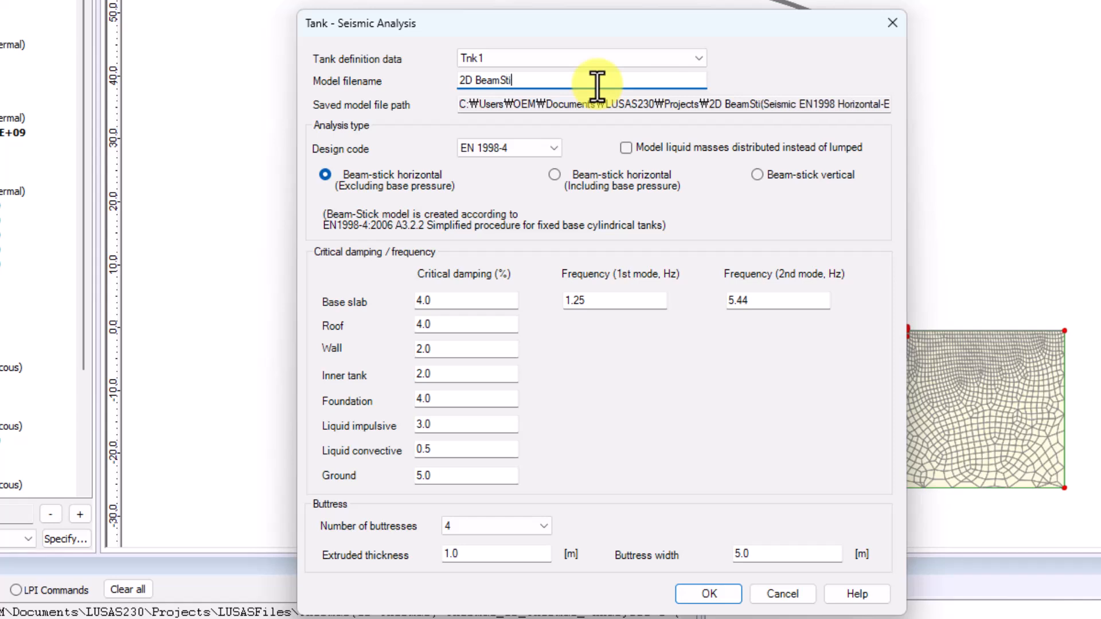
type("ck-H")
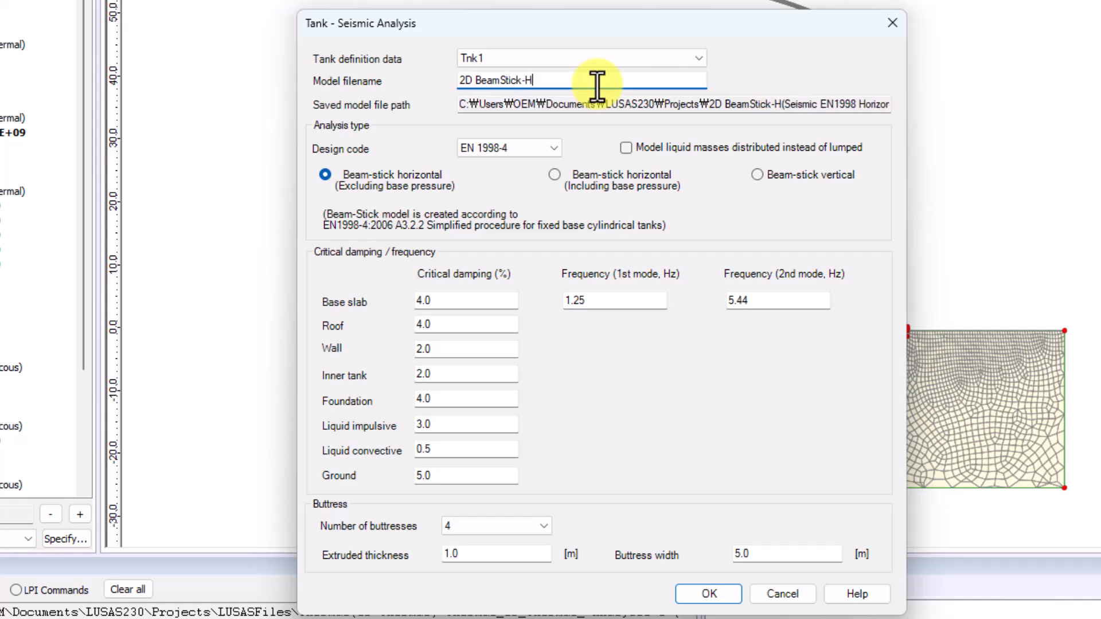
type("orizontal")
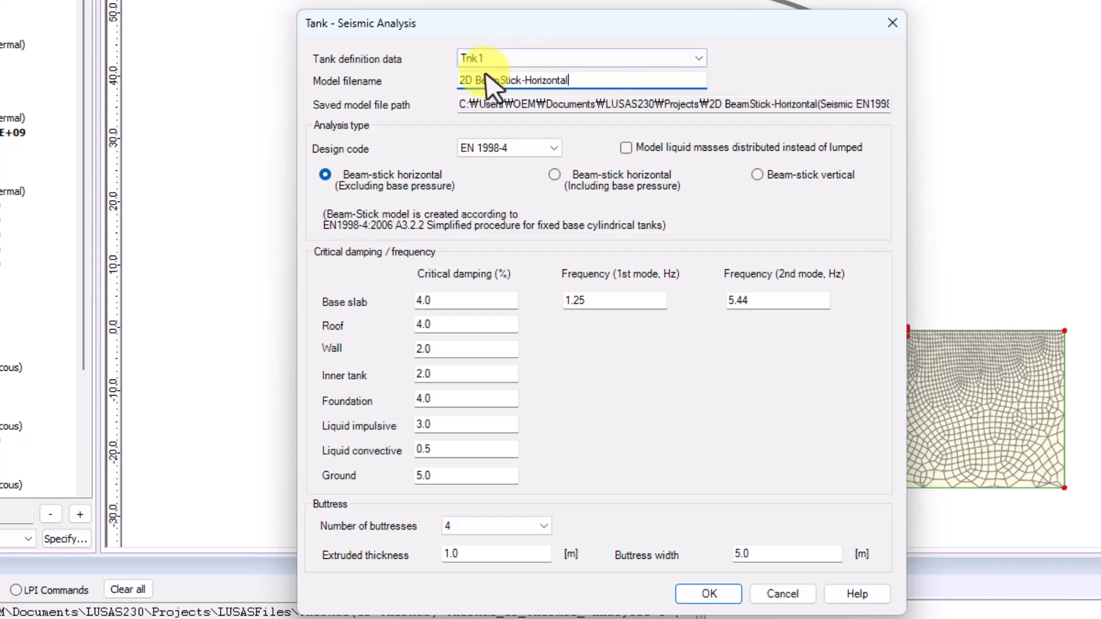
Generate the horizontal beam-stick seismic model excluding base pressure, with EN 1998-4 as the design code.
left_click(546, 153)
left_click(522, 168)
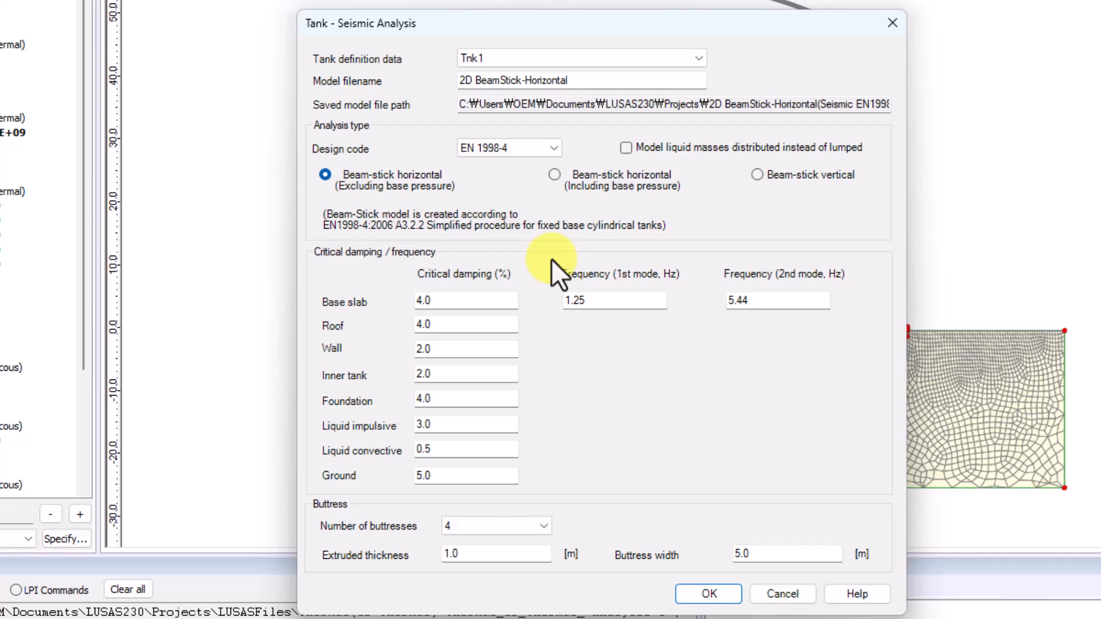
left_click(710, 596)
left_click(620, 368)
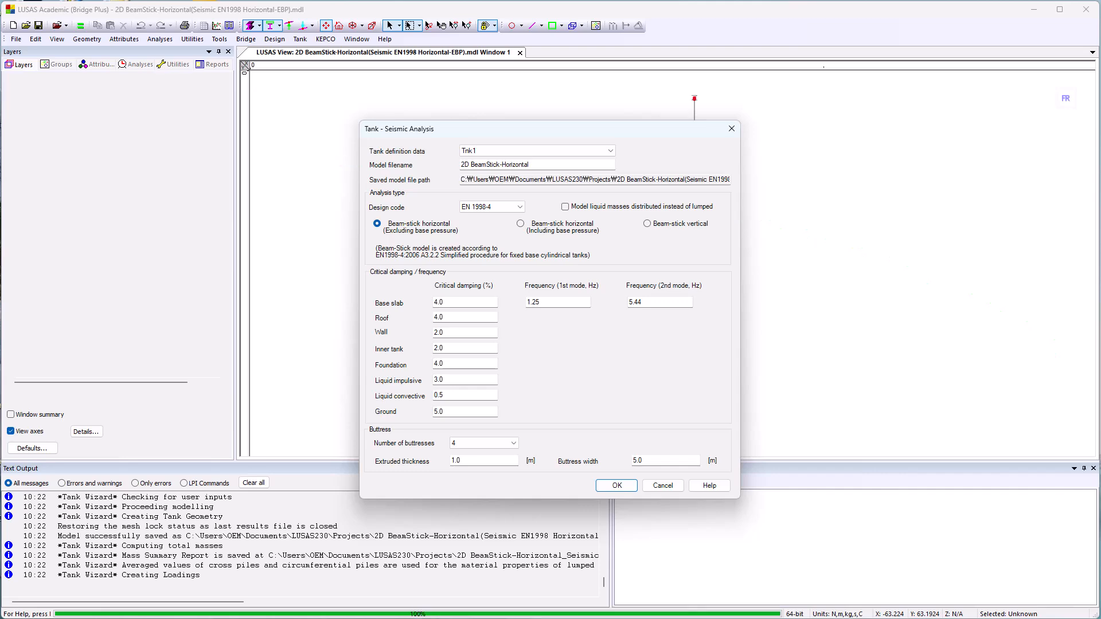
left_click(566, 342)
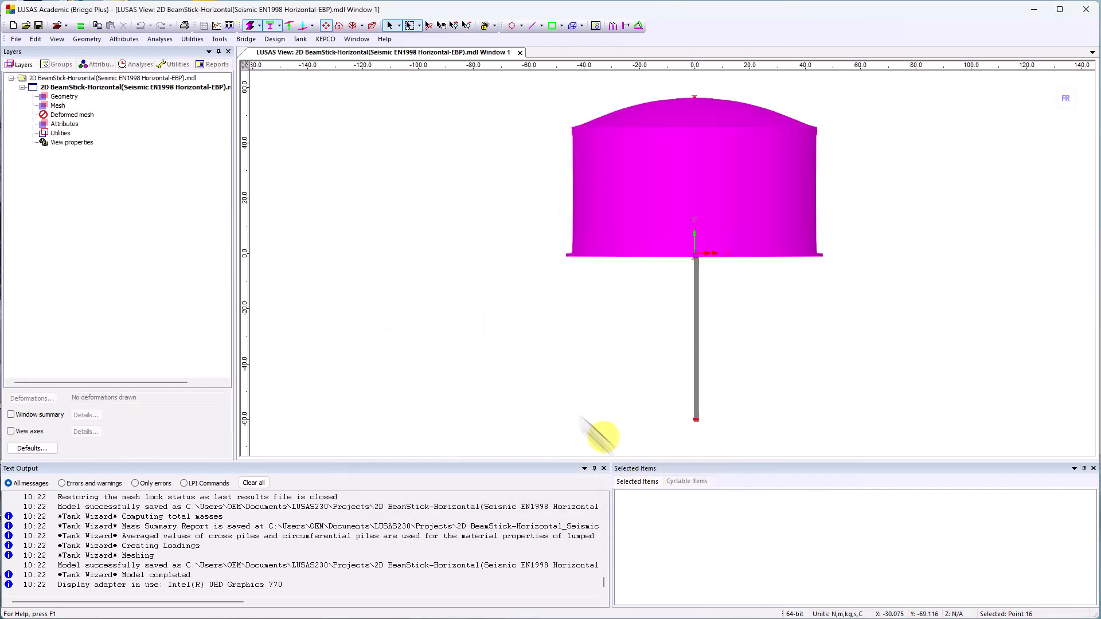
Solve Analysis 1 of the horizontal beam-stick model with the fastest available solver, without saving the model again.
left_click(134, 65)
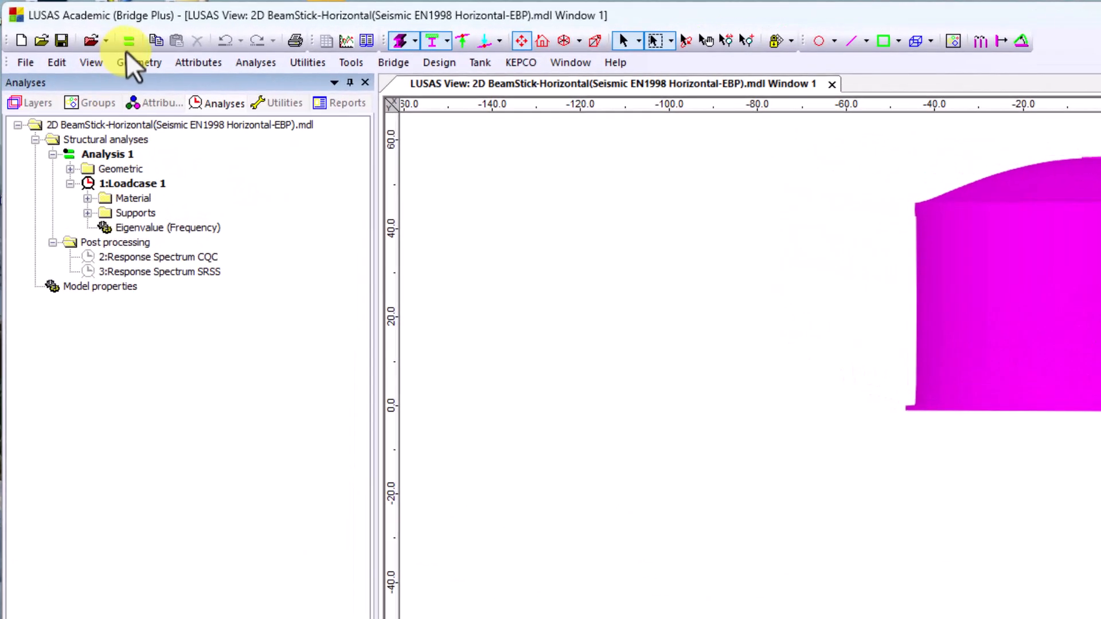
left_click(80, 27)
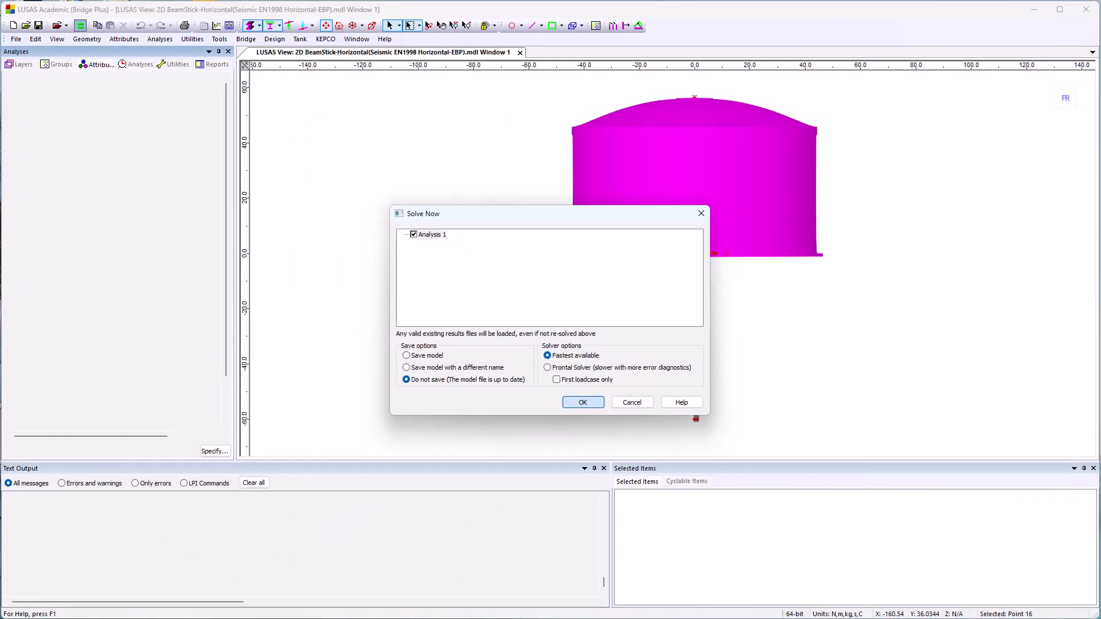
left_click(582, 403)
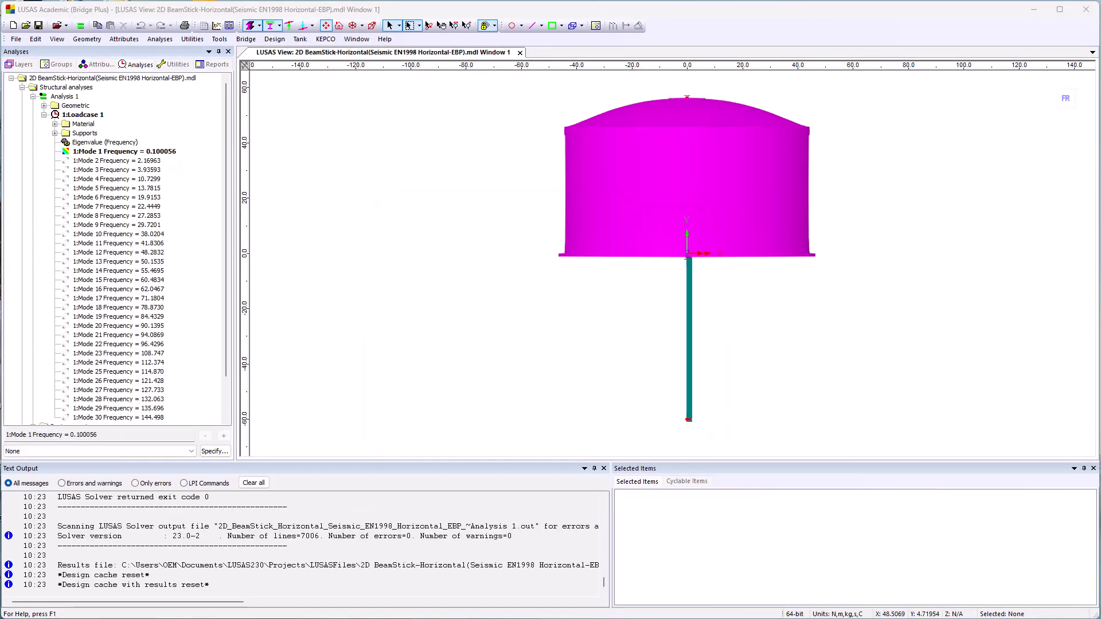
Set the Response Spectrum CQC post-processing loadcase active.
scroll(194, 251, "down", 3)
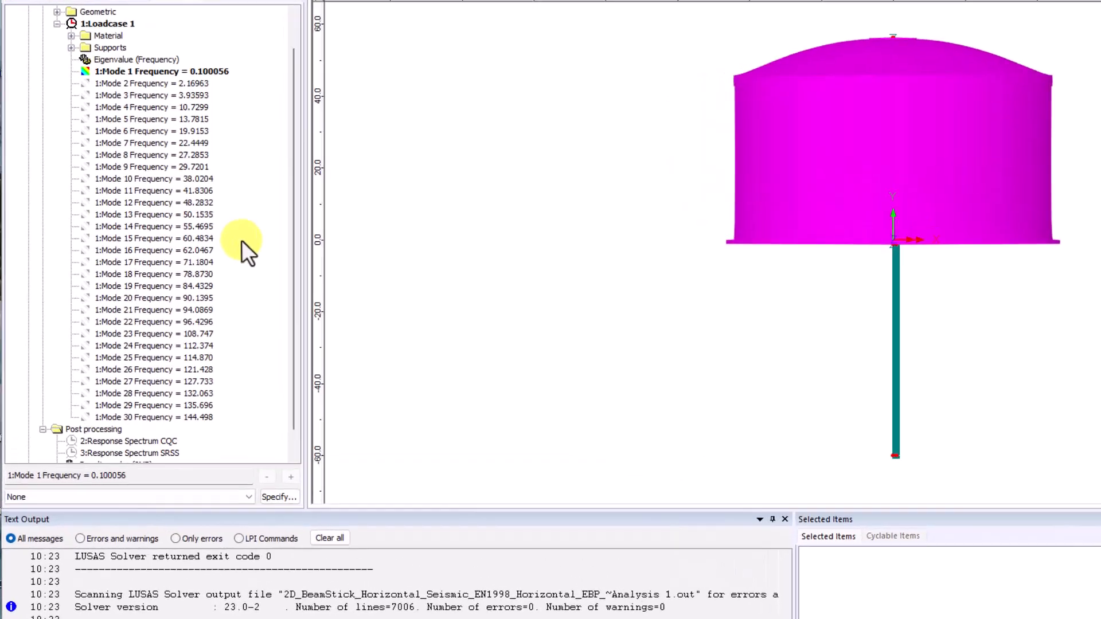
right_click(128, 390)
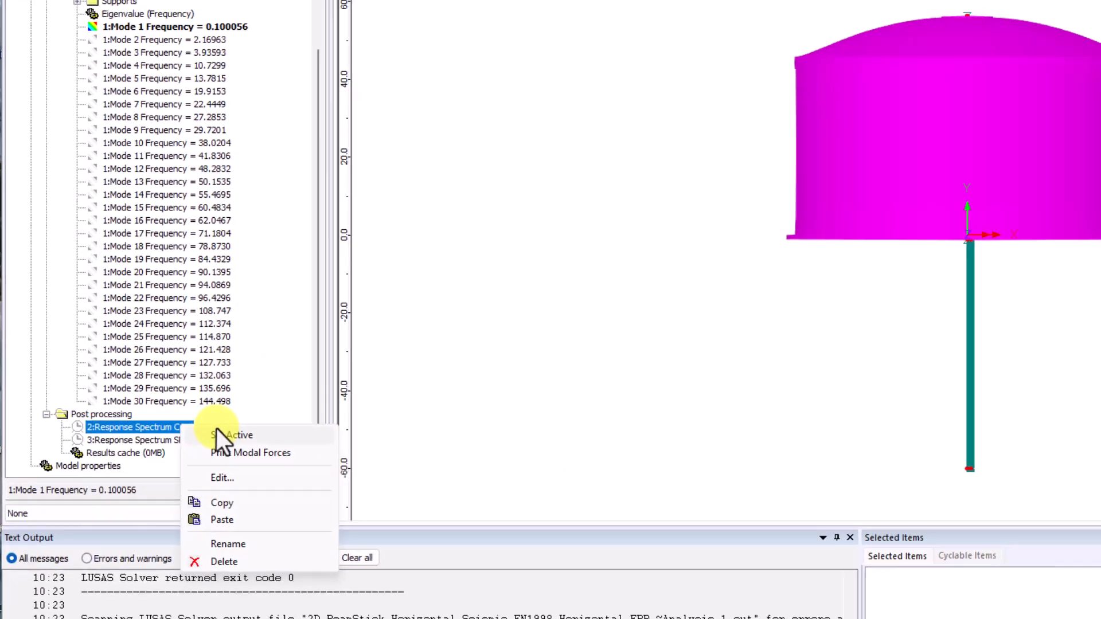
left_click(221, 434)
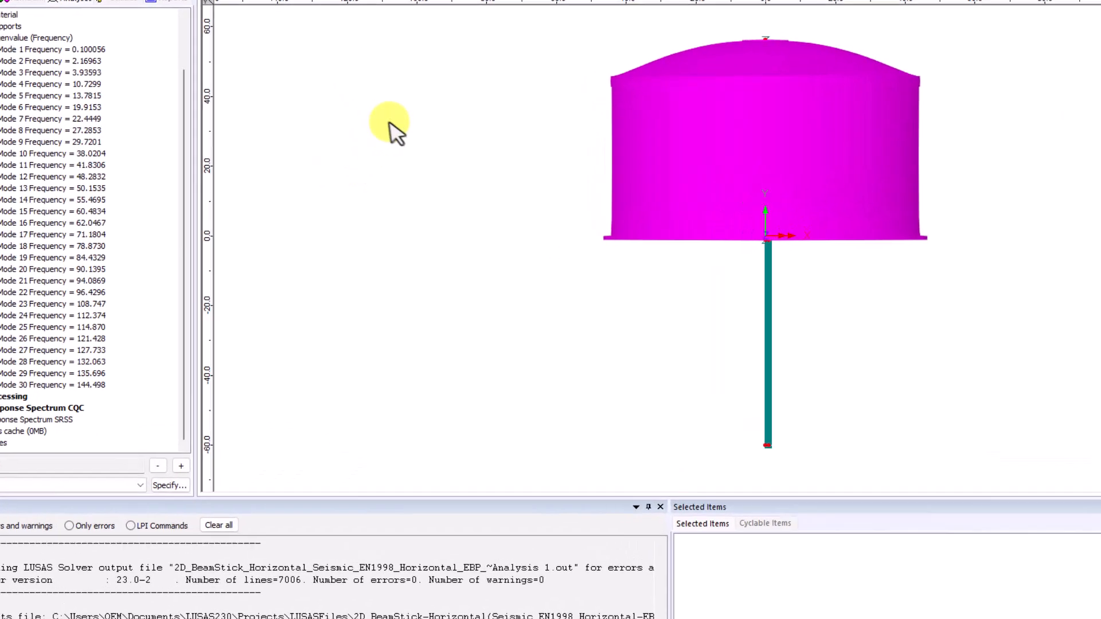
Plot a Force/Moment - Thick 2D Beam diagram of component Fy at internal points.
right_click(366, 155)
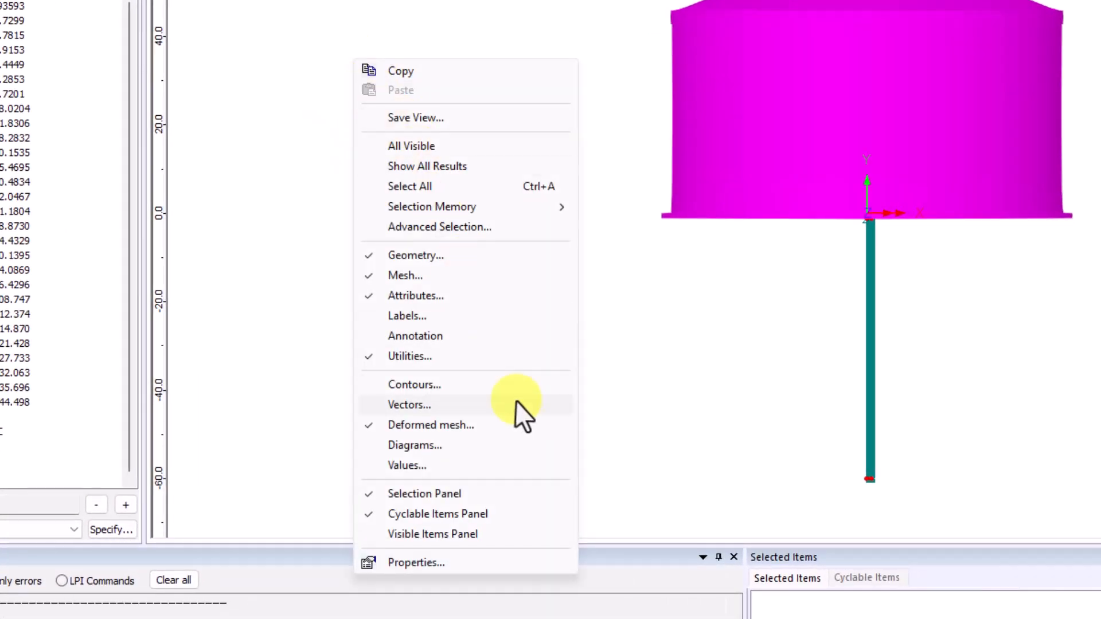
left_click(509, 445)
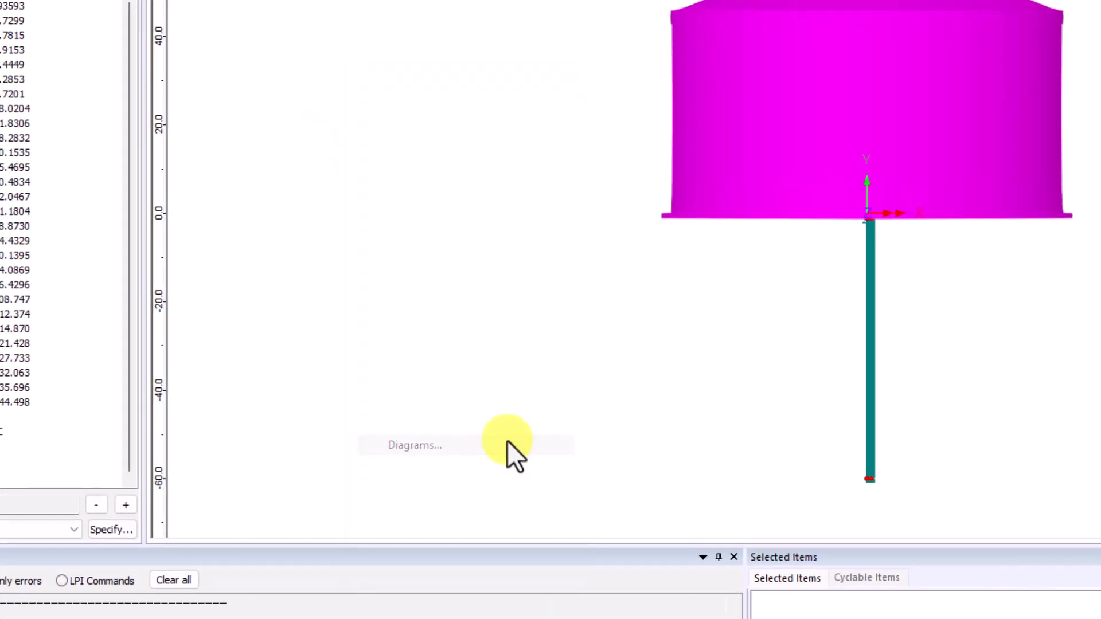
left_click_drag(634, 201, 394, 40)
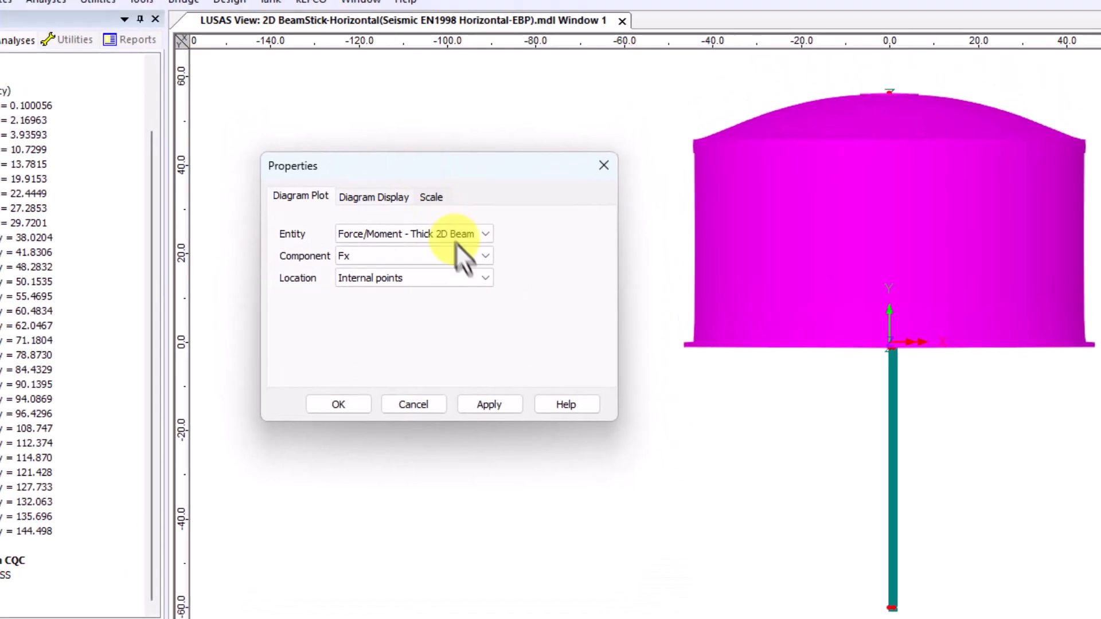
left_click(441, 124)
left_click(431, 304)
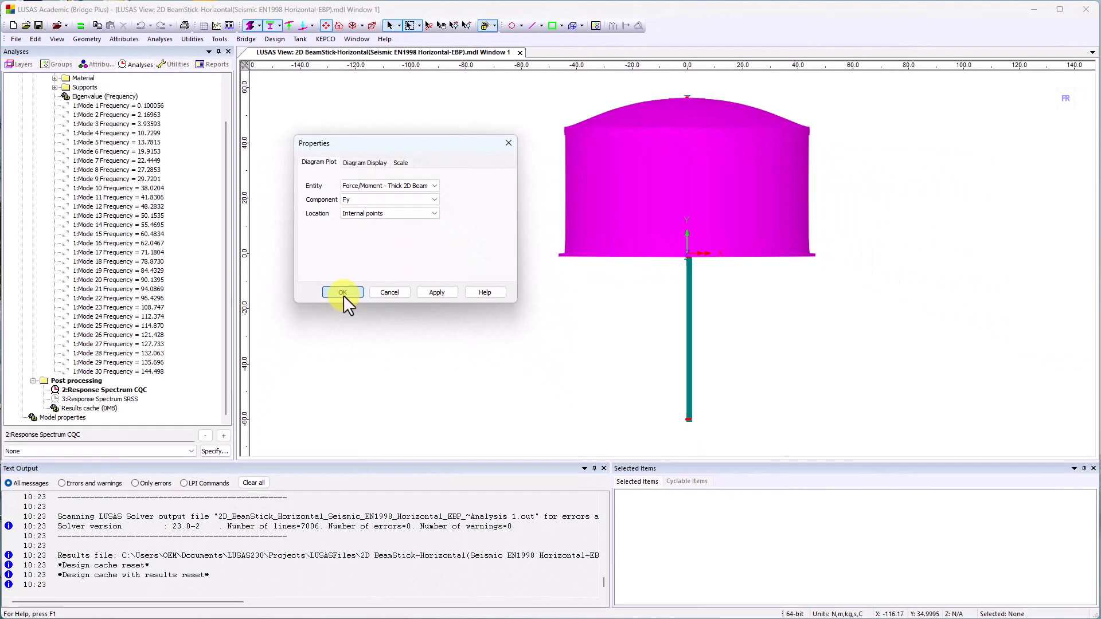
left_click(342, 292)
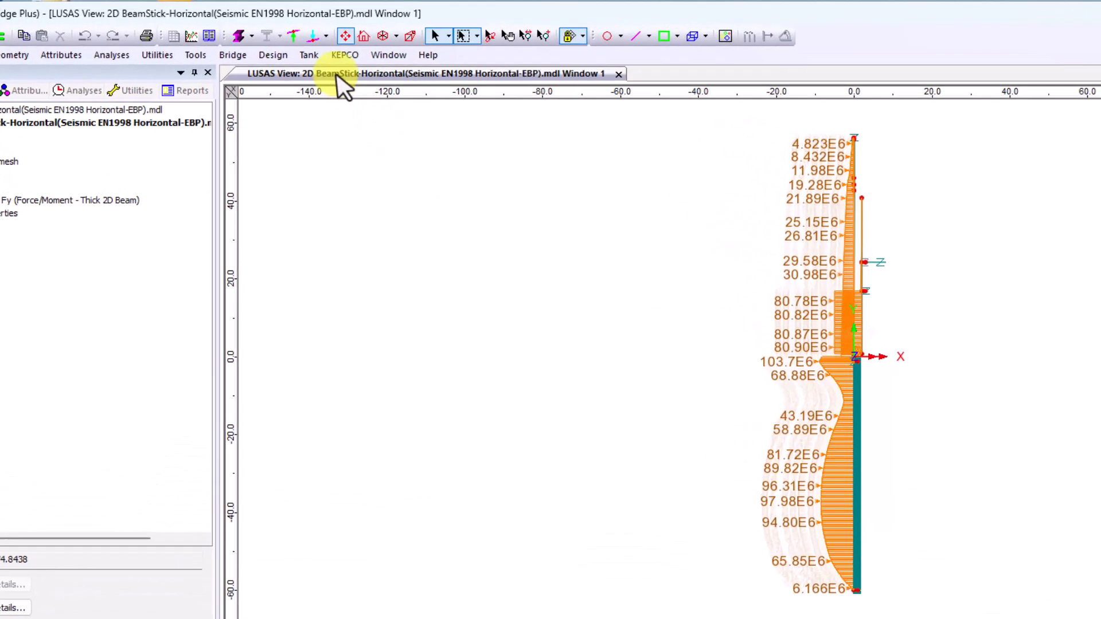
Generate a beam-stick vertical seismic model named 2D BeamStick-Vertical from tank definition Tnk1, with EN 1998-4 as the design code.
left_click(301, 39)
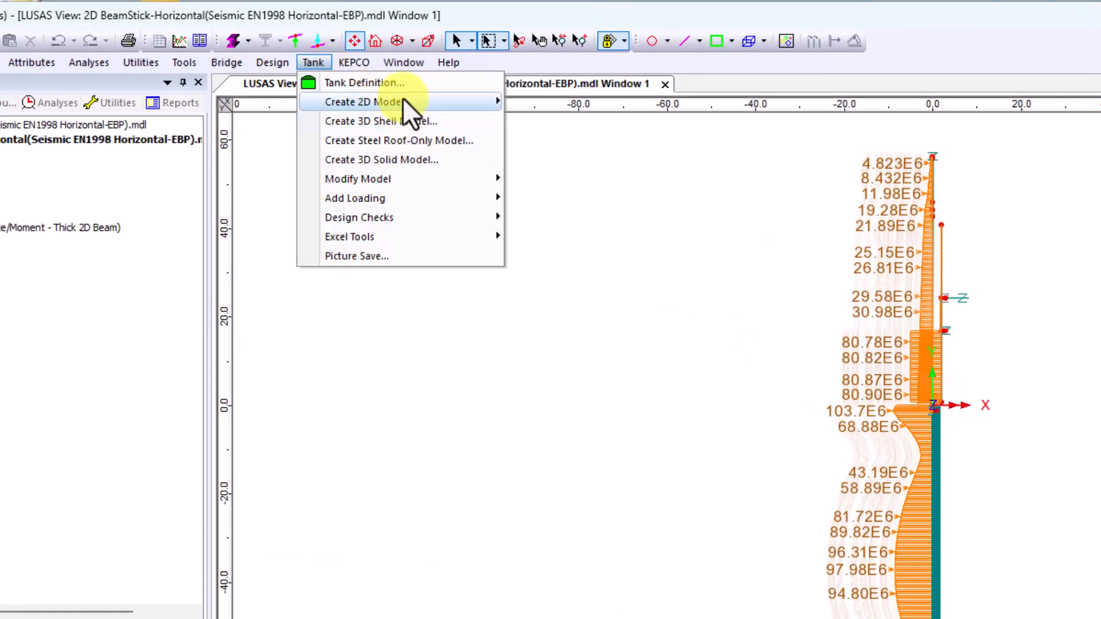
mouse_move(402, 98)
left_click(553, 159)
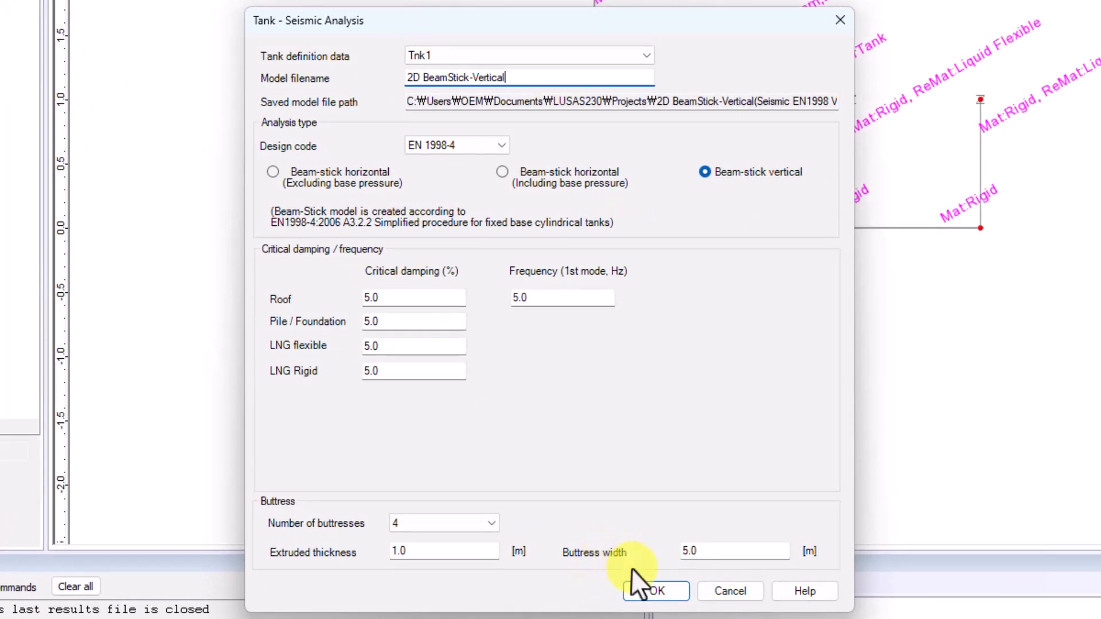
left_click(642, 592)
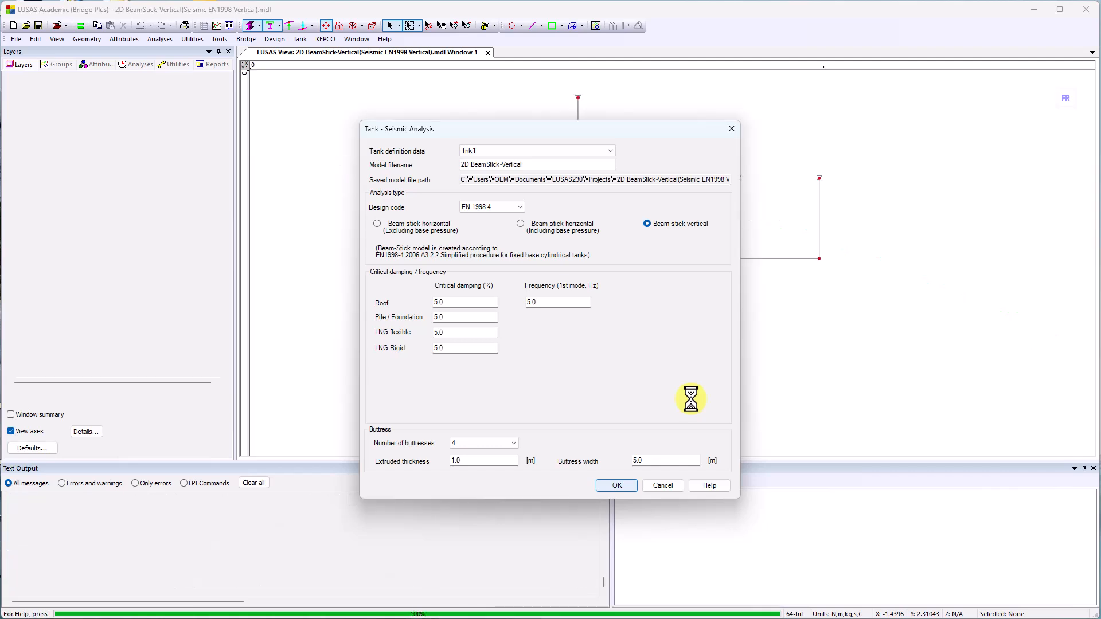
left_click(572, 341)
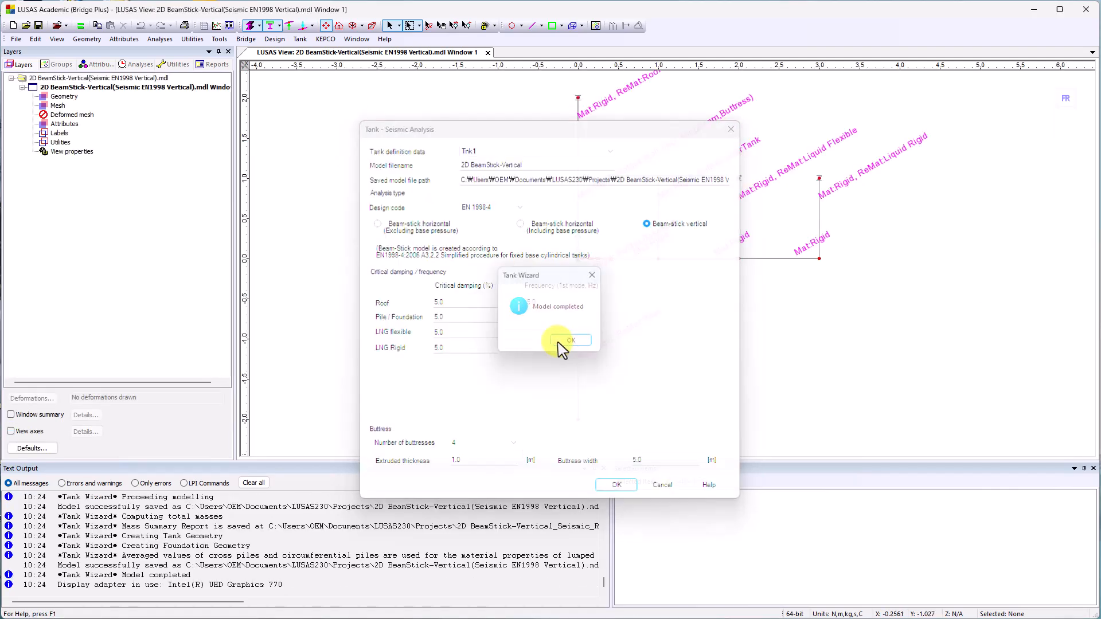
Solve Analysis 1 of the vertical beam-stick model with the fastest available solver.
left_click(129, 65)
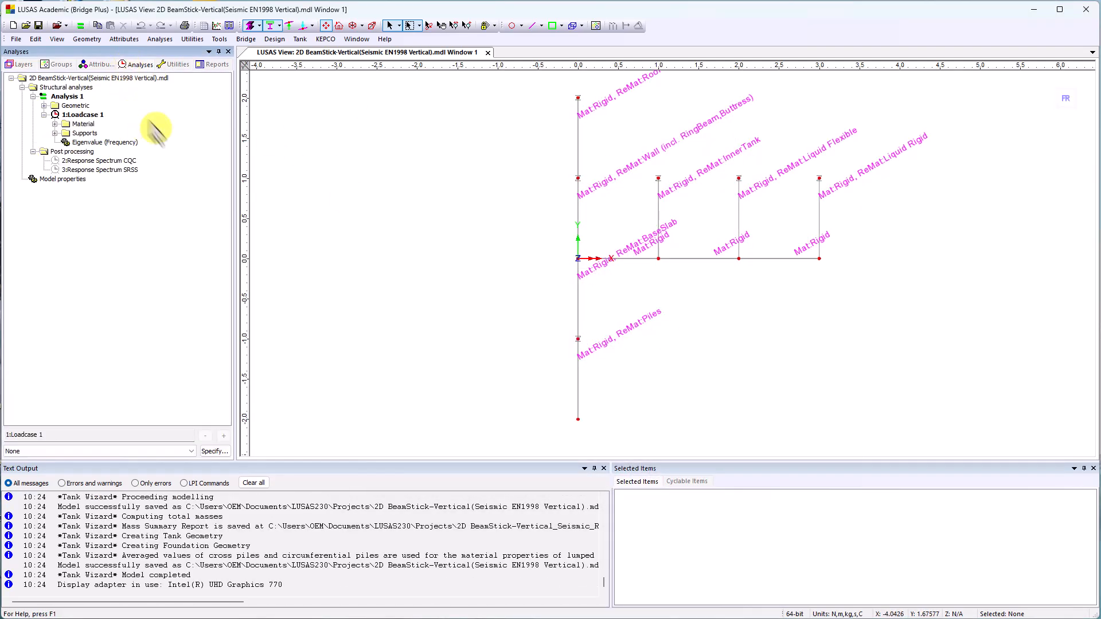
left_click(79, 26)
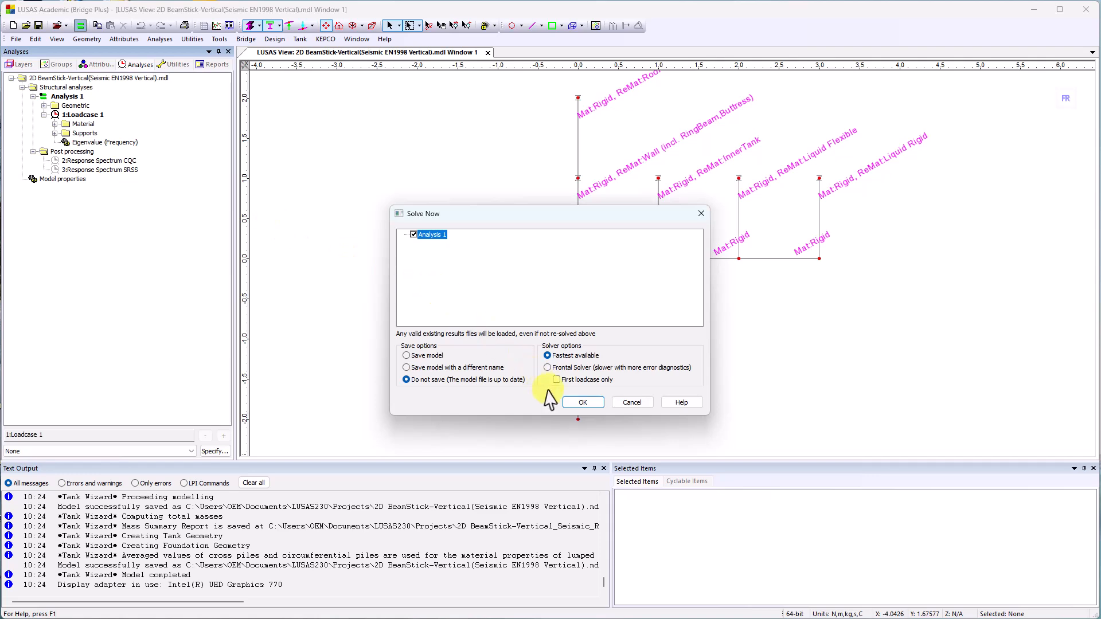
left_click(582, 402)
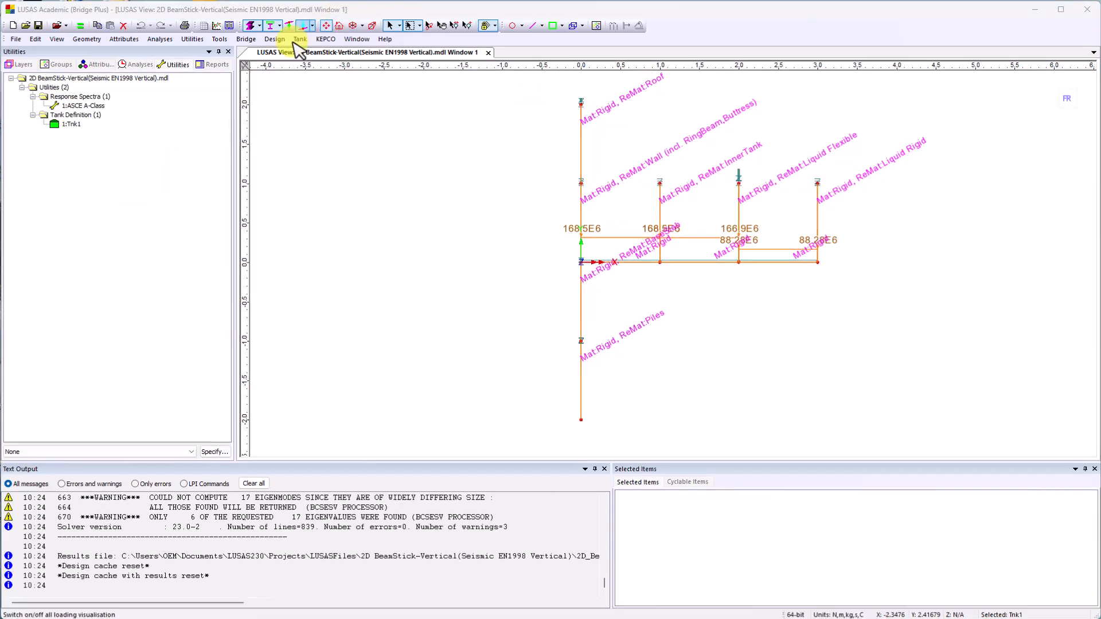
Generate a half-symmetric 3D shell model named Shell from tank definition Tnk1 with 2.0 m elements, saving changes to the vertical beam-stick model.
left_click(300, 39)
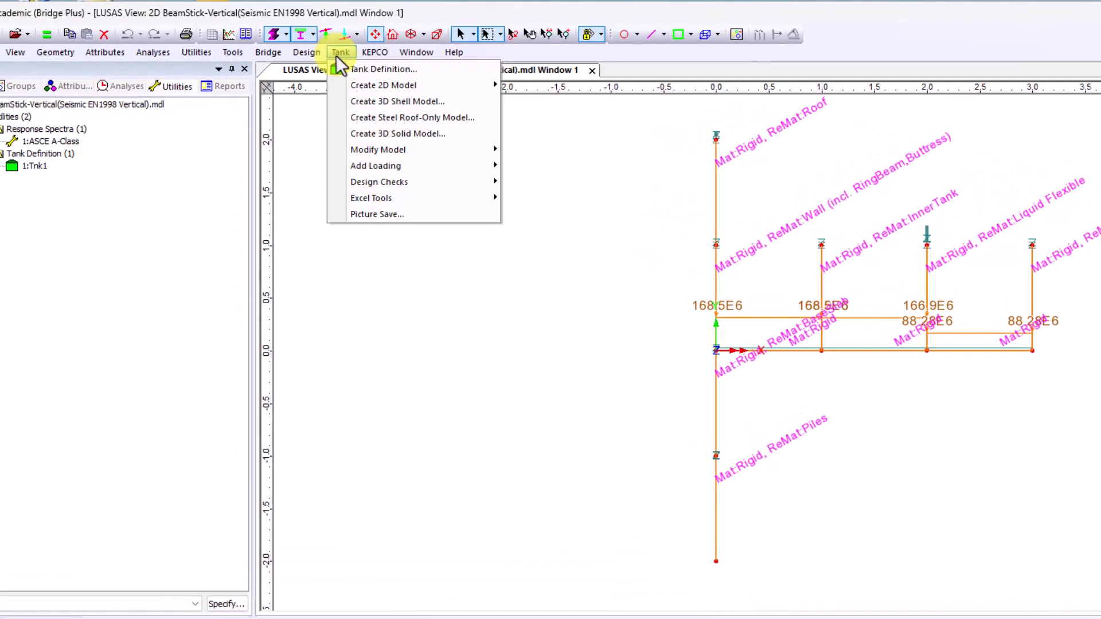
left_click(355, 101)
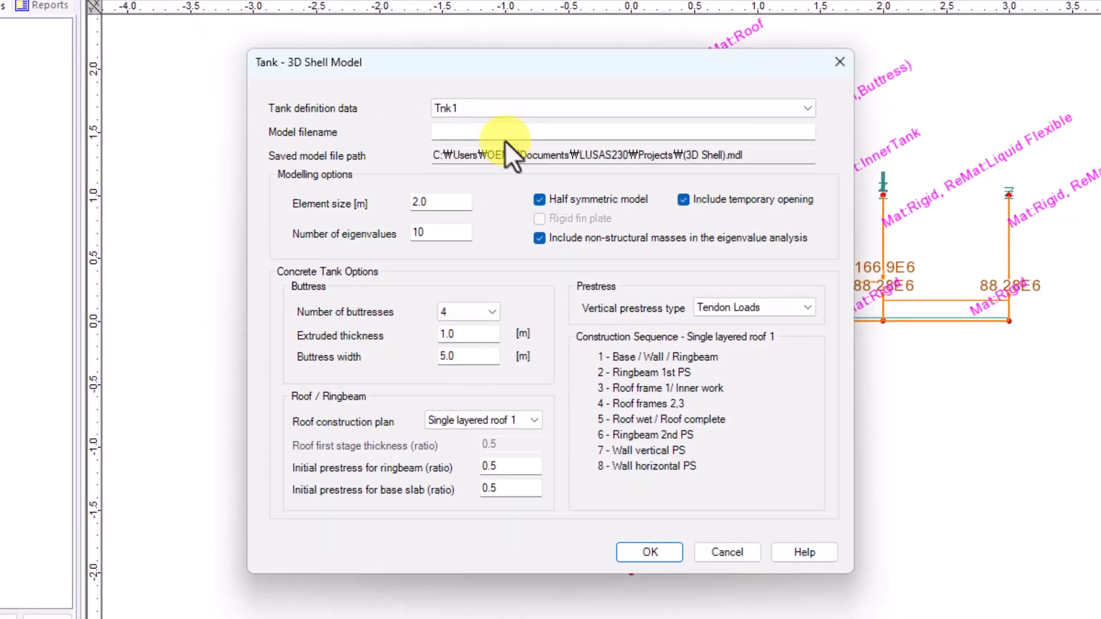
left_click(725, 316)
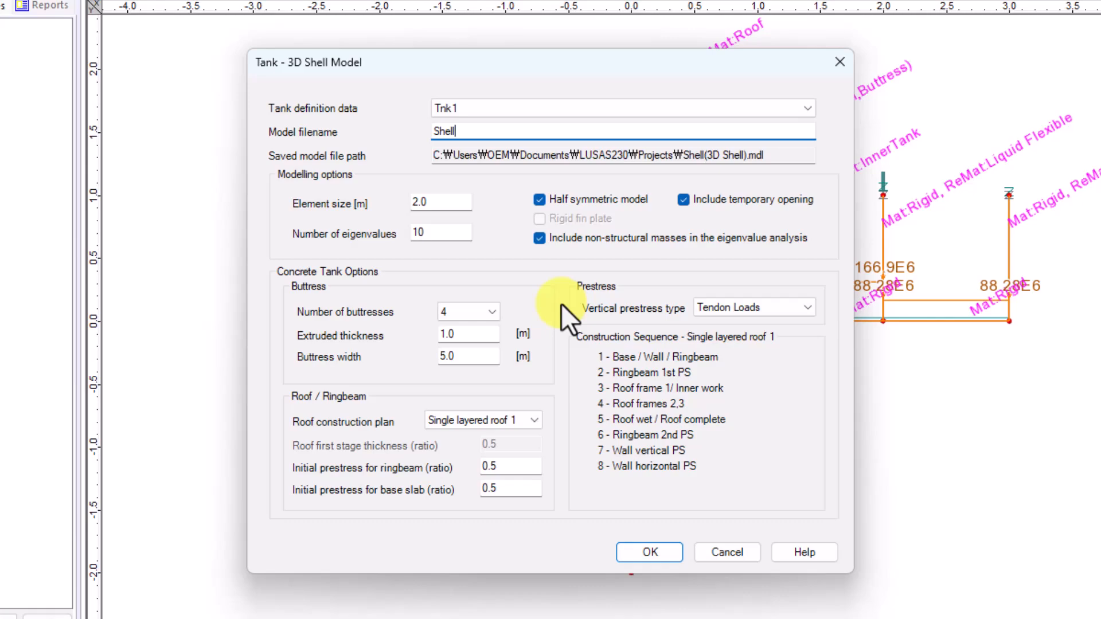
left_click(636, 554)
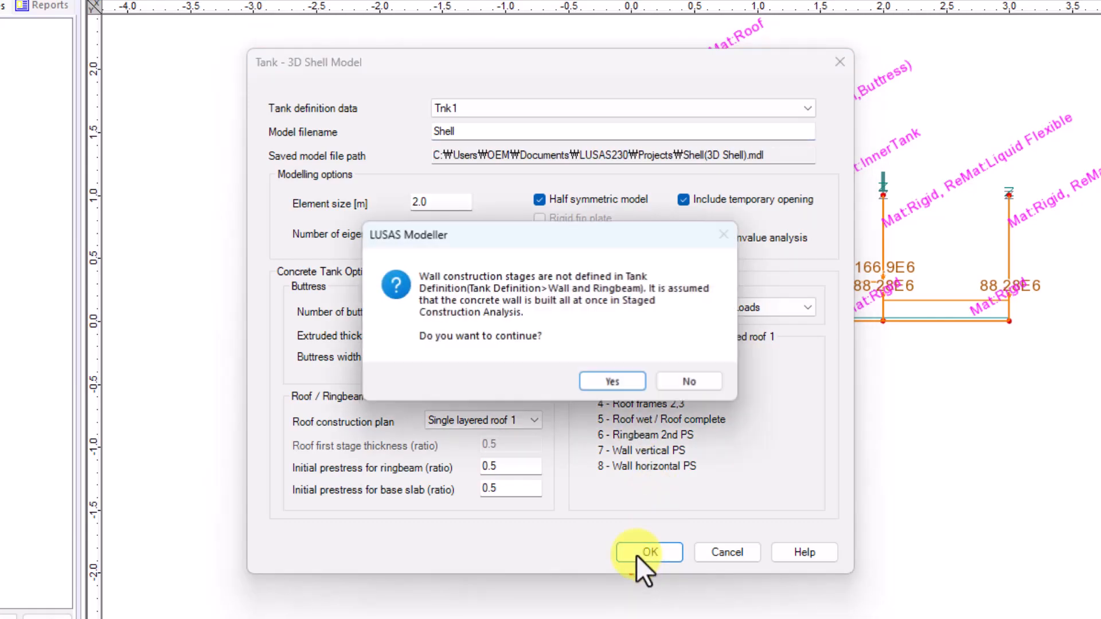
left_click(617, 377)
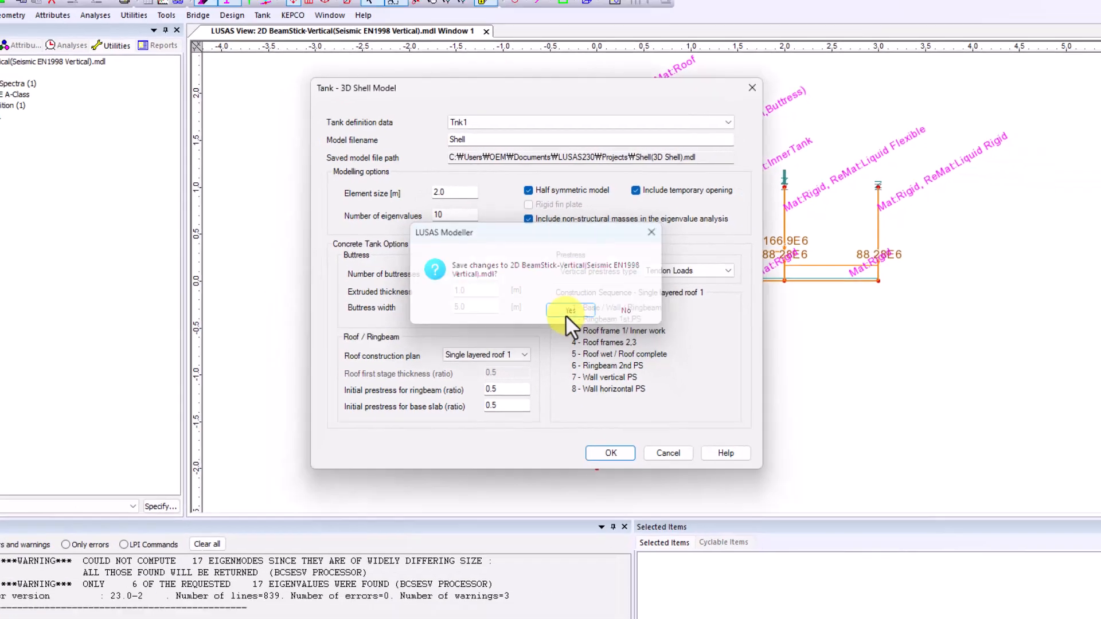
left_click(588, 364)
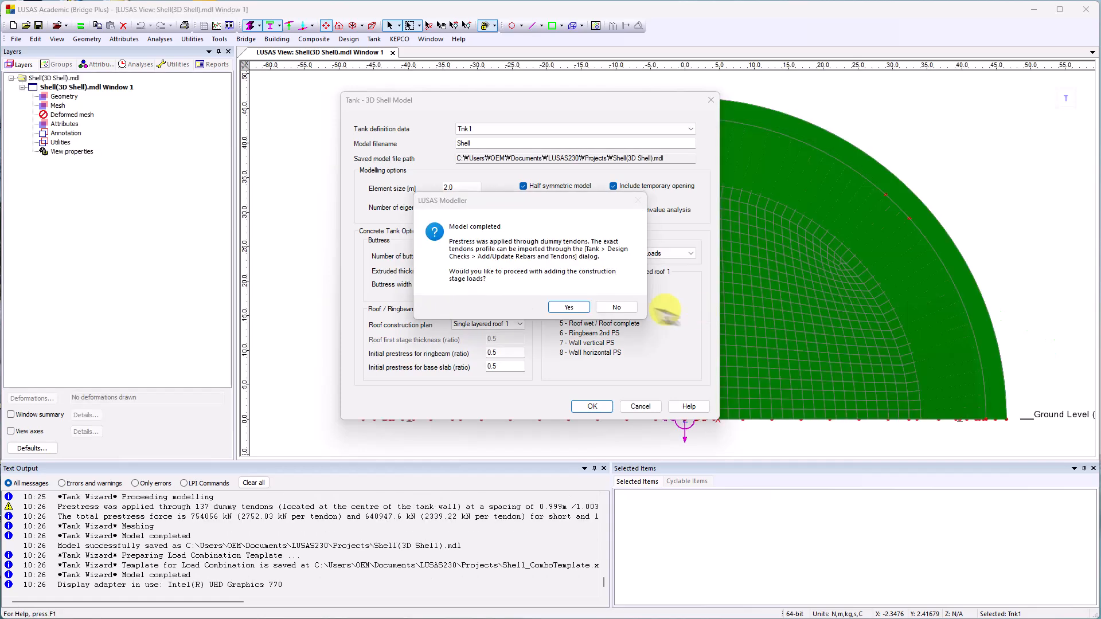
Add the staged construction loads from Tnk1 to the shell model, using maximum variable loads and a load factor of 1.0.
left_click(578, 309)
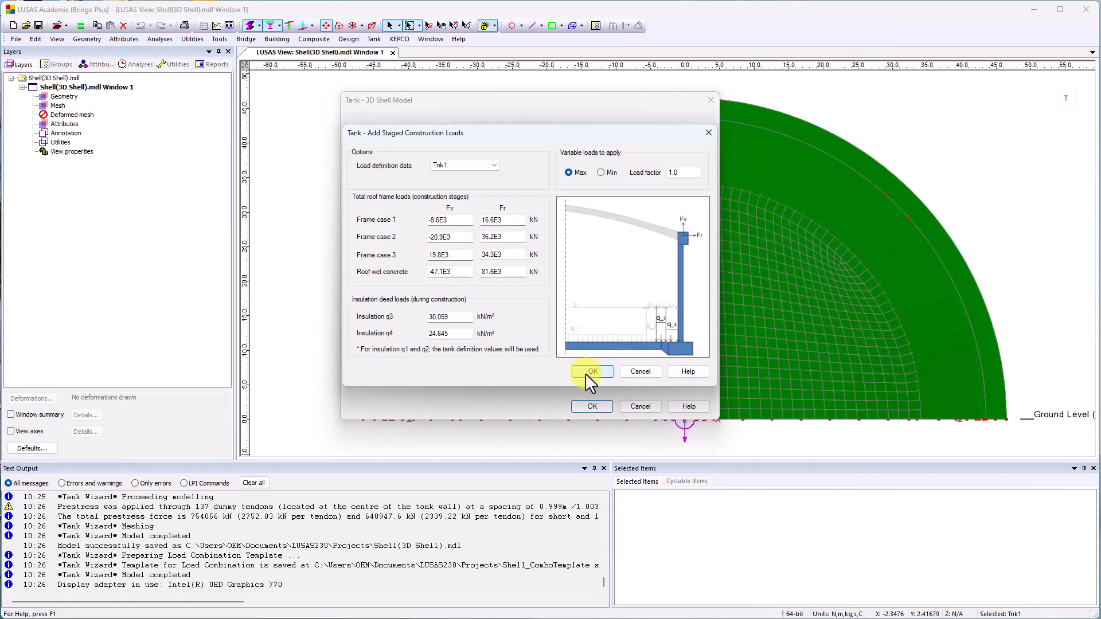
left_click(585, 373)
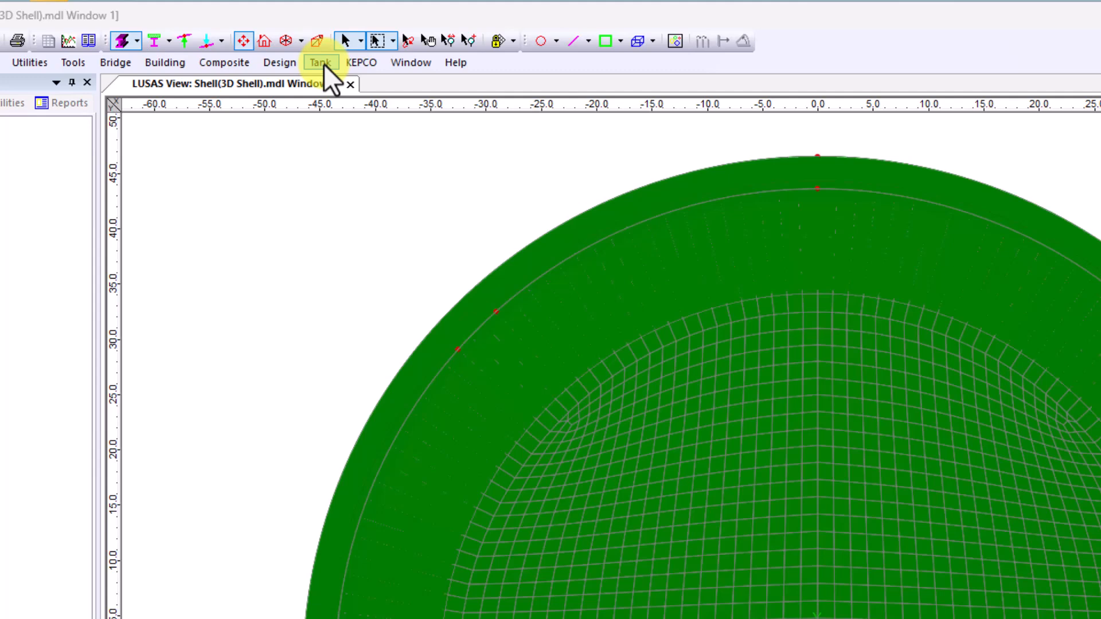
Add thermal loading to the shell model from Temperature(Operating)(Temperature).xlsx for maximum external temperature plus maximum base heating.
left_click(324, 64)
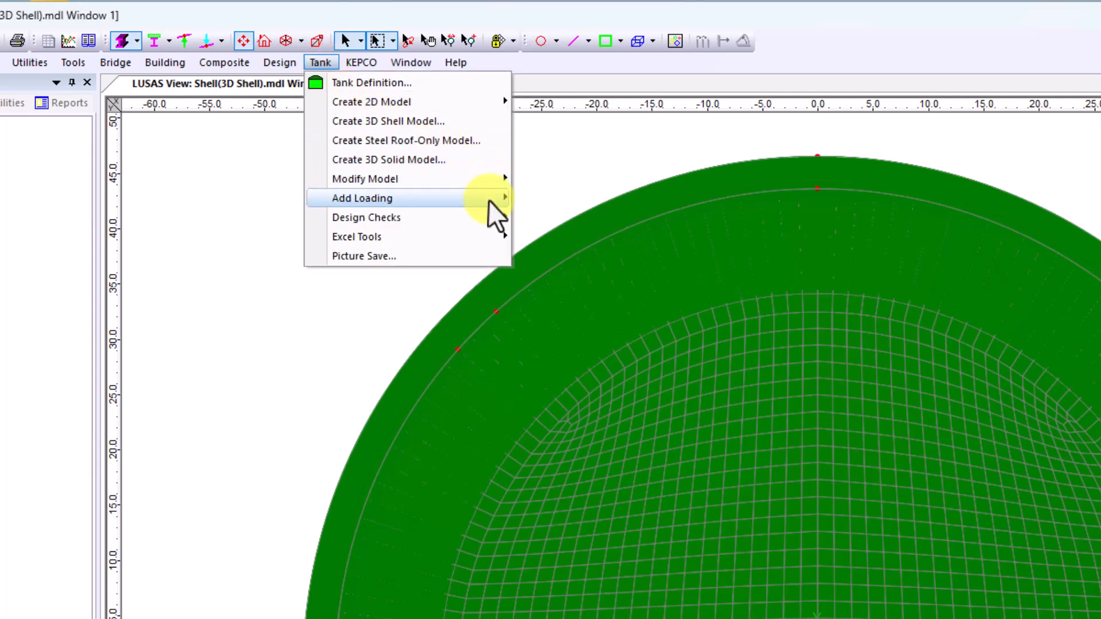
mouse_move(492, 201)
left_click(550, 198)
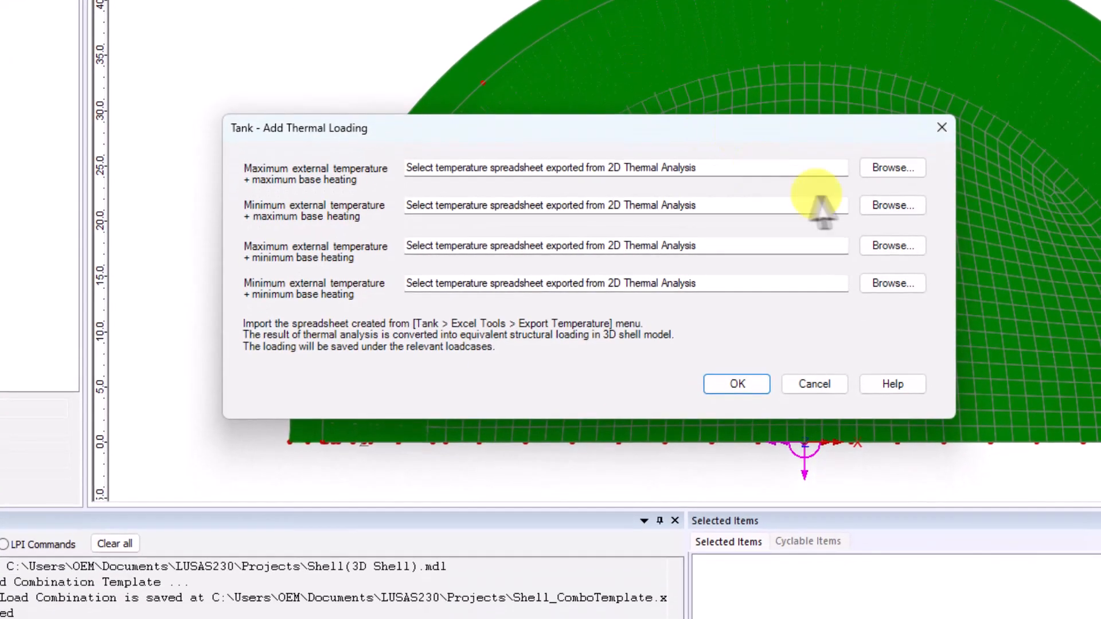
left_click(896, 168)
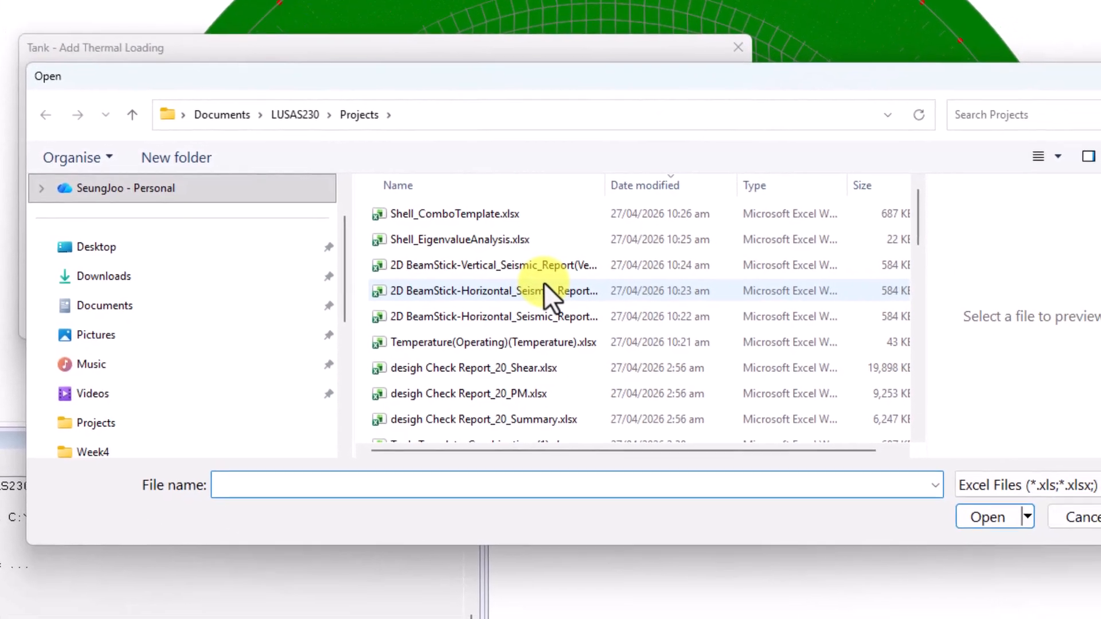
left_click(565, 337)
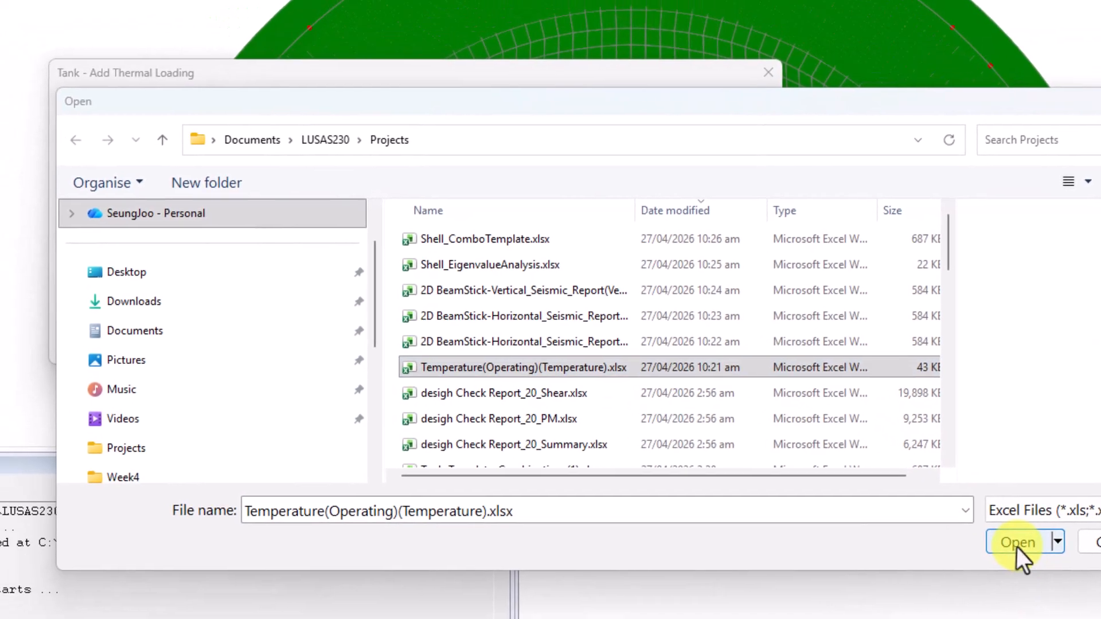
left_click(979, 514)
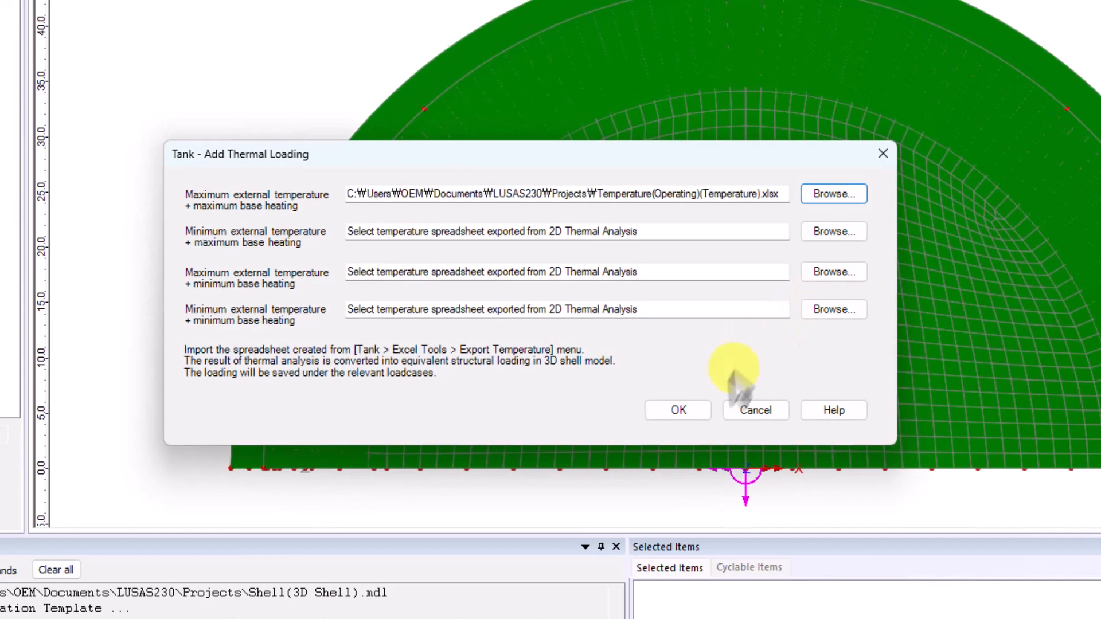
left_click(681, 411)
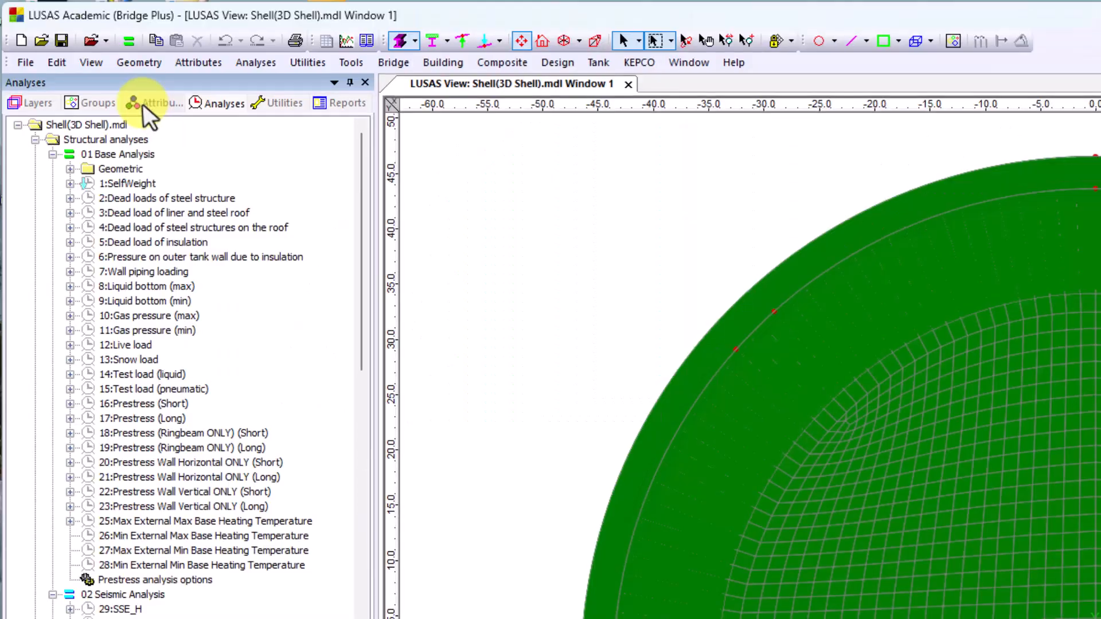
Examine the Temp_MaxMax thermal loading attributes for the roof, wall and ringbeam, and buttress in the shell model.
left_click(144, 105)
left_click(70, 169)
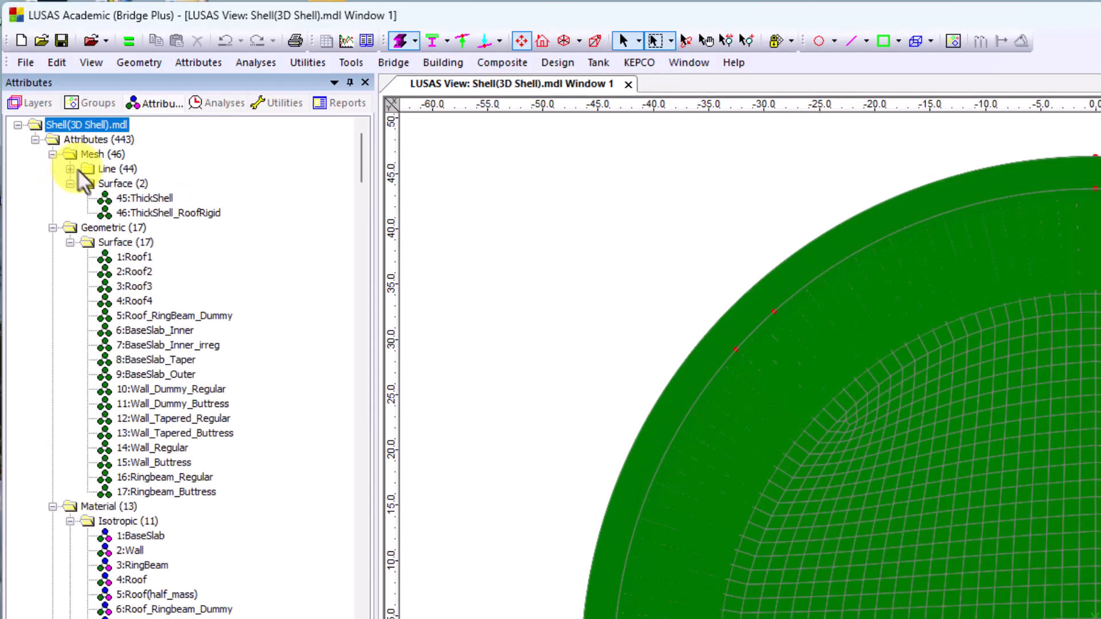
scroll(206, 287, "down", 8)
scroll(207, 286, "down", 20)
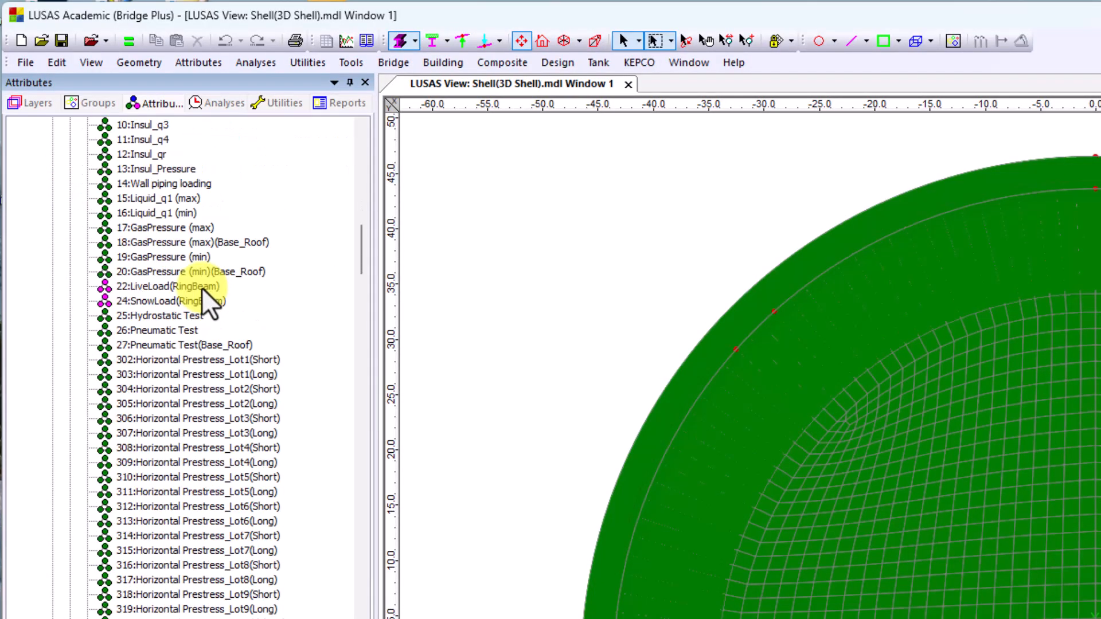
scroll(197, 290, "down", 1)
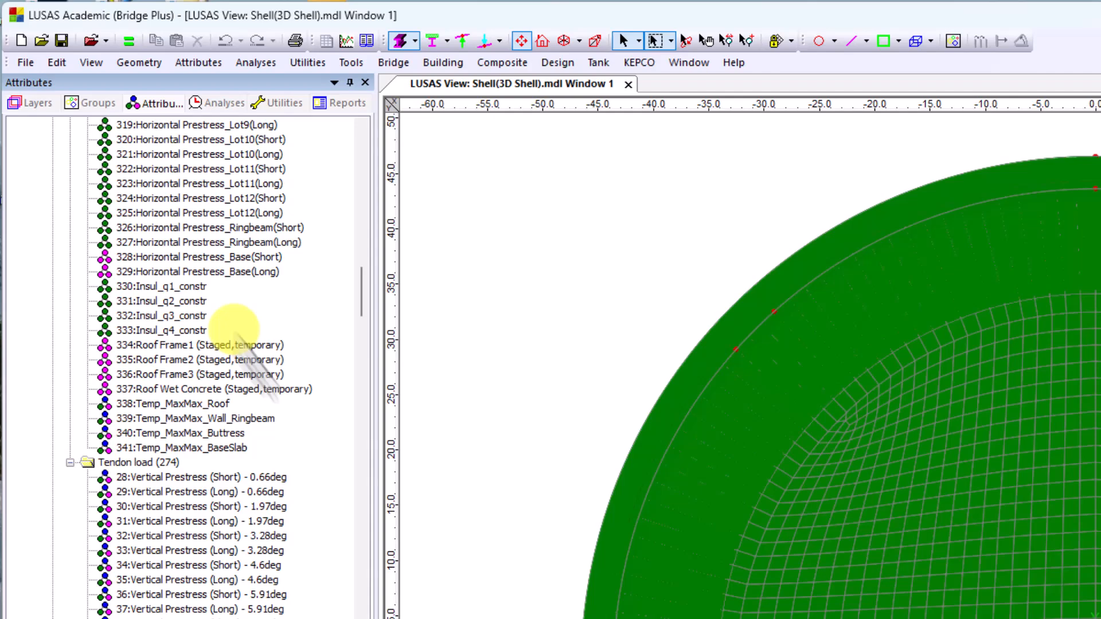
left_click(202, 402)
left_click(235, 419)
left_click(235, 433)
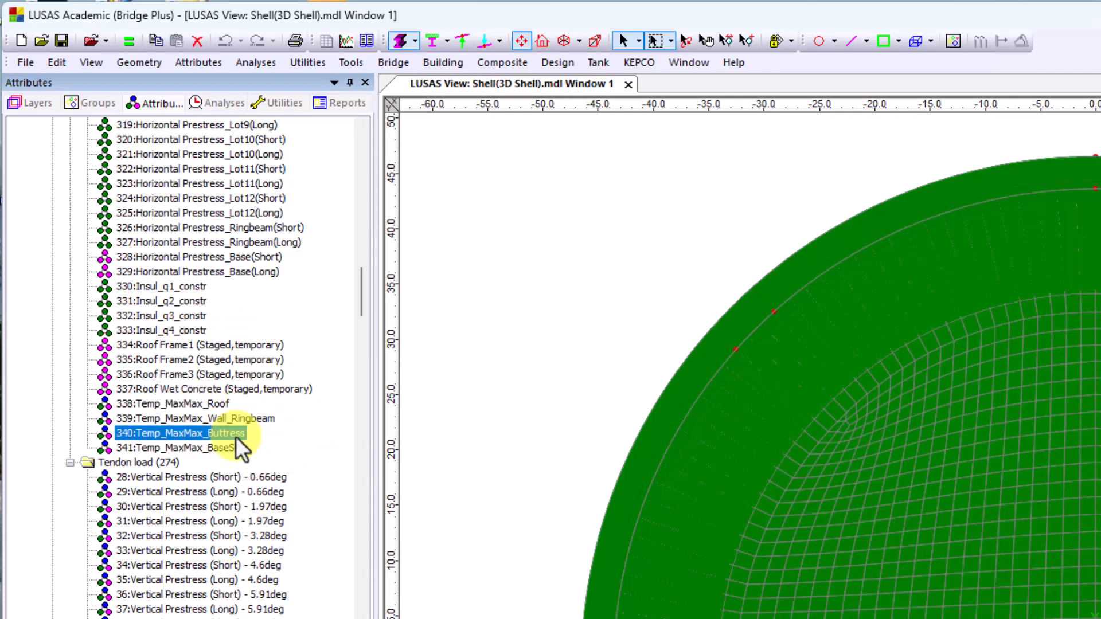
Add seismic loading to the shell model using design code EN 1998-4 with auto-calculated moments.
left_click(232, 448)
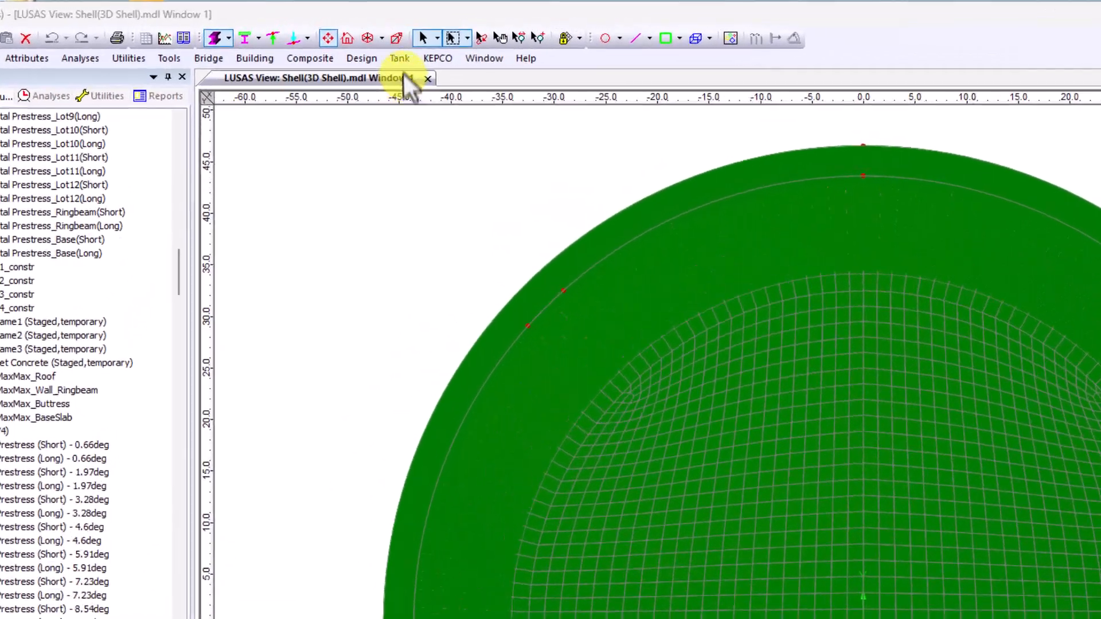
left_click(401, 60)
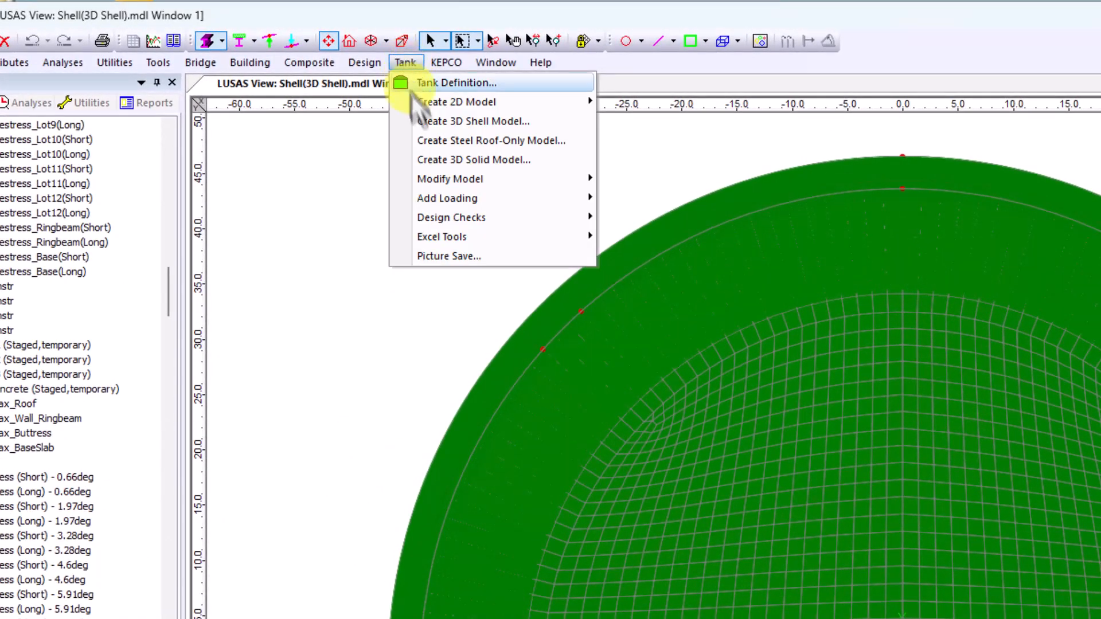
mouse_move(486, 209)
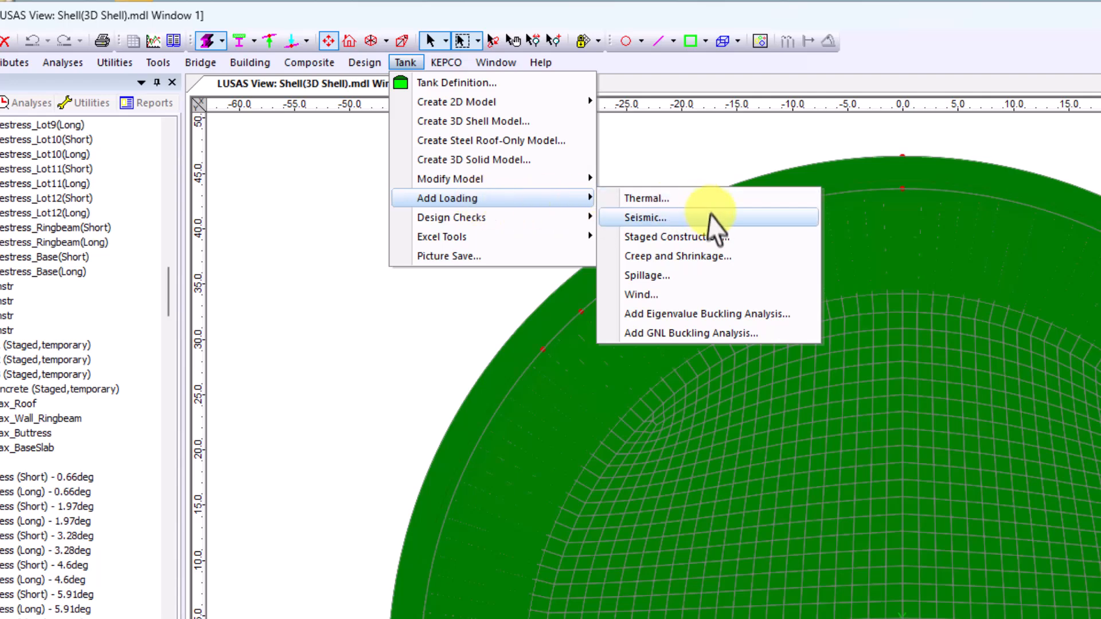
left_click(644, 217)
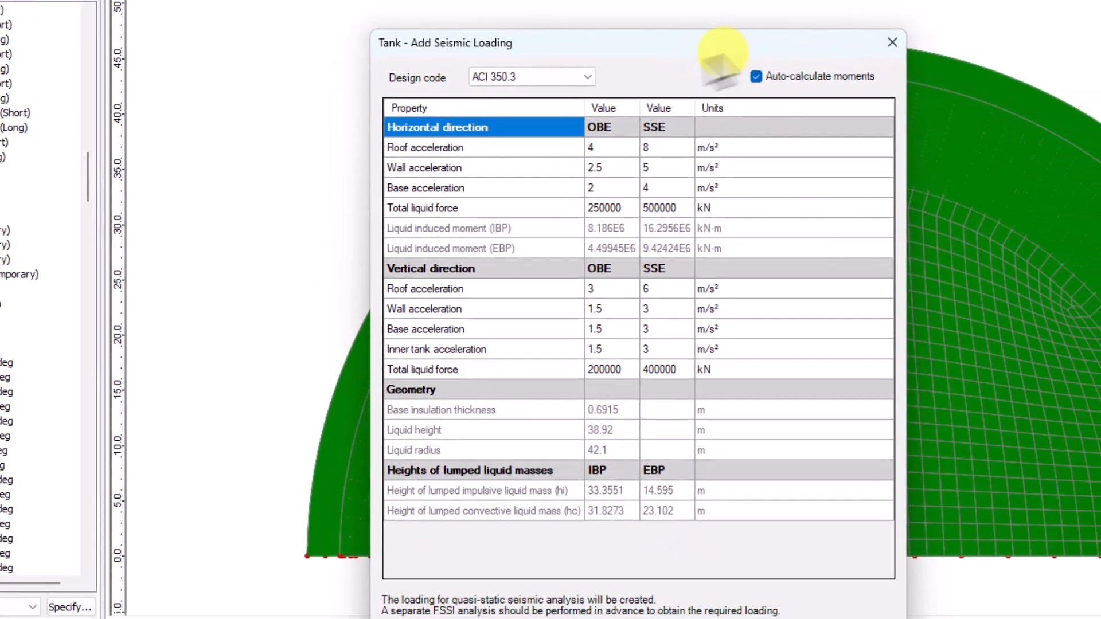
left_click(585, 118)
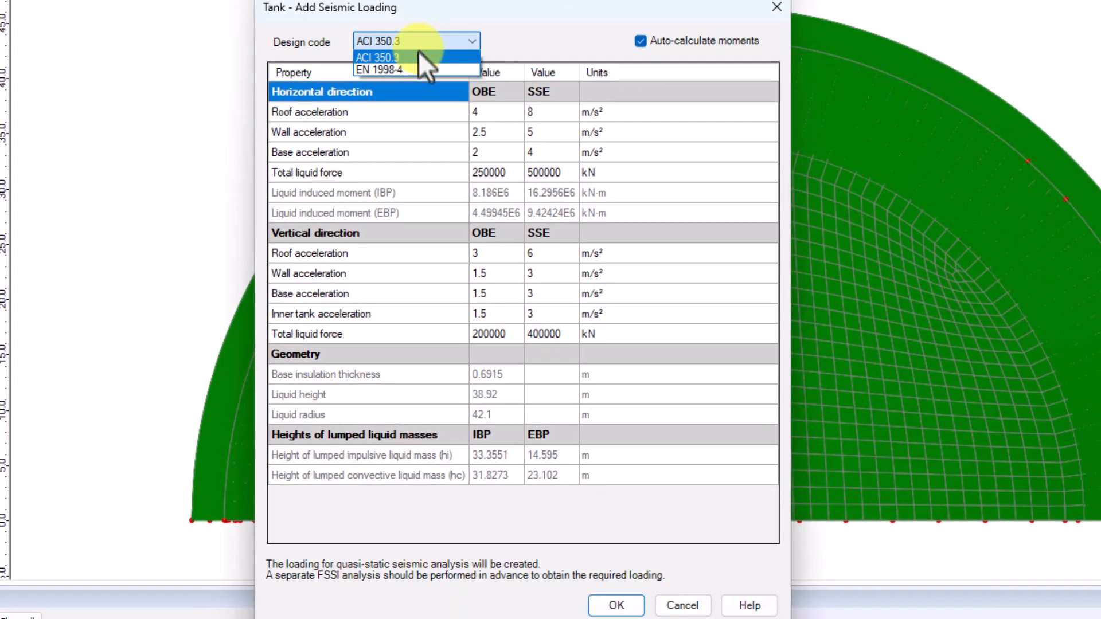
left_click(570, 141)
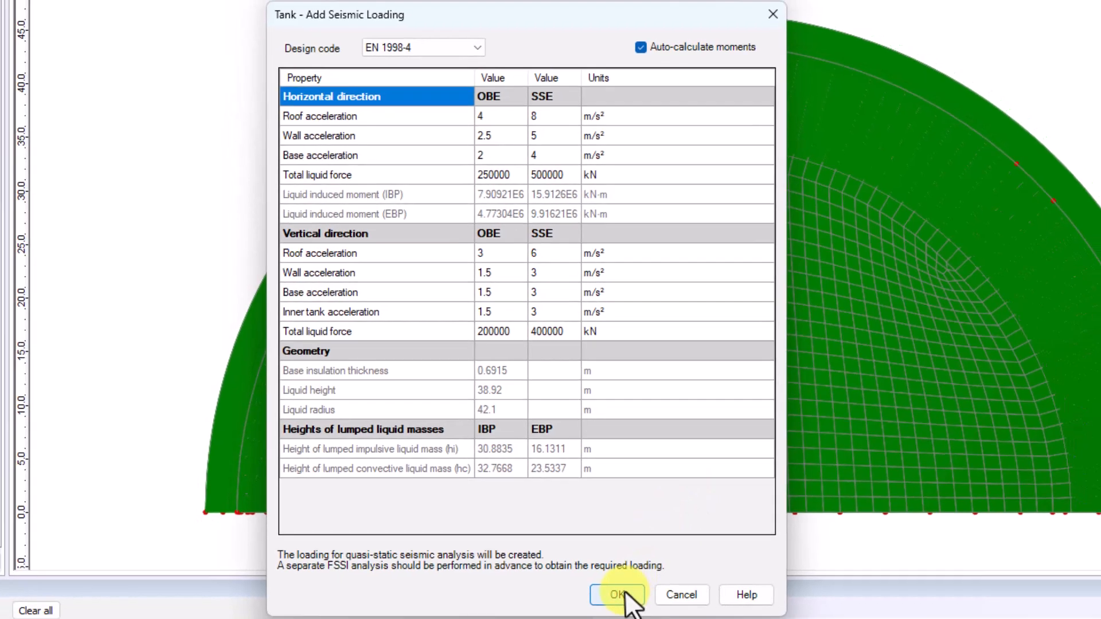
left_click(617, 605)
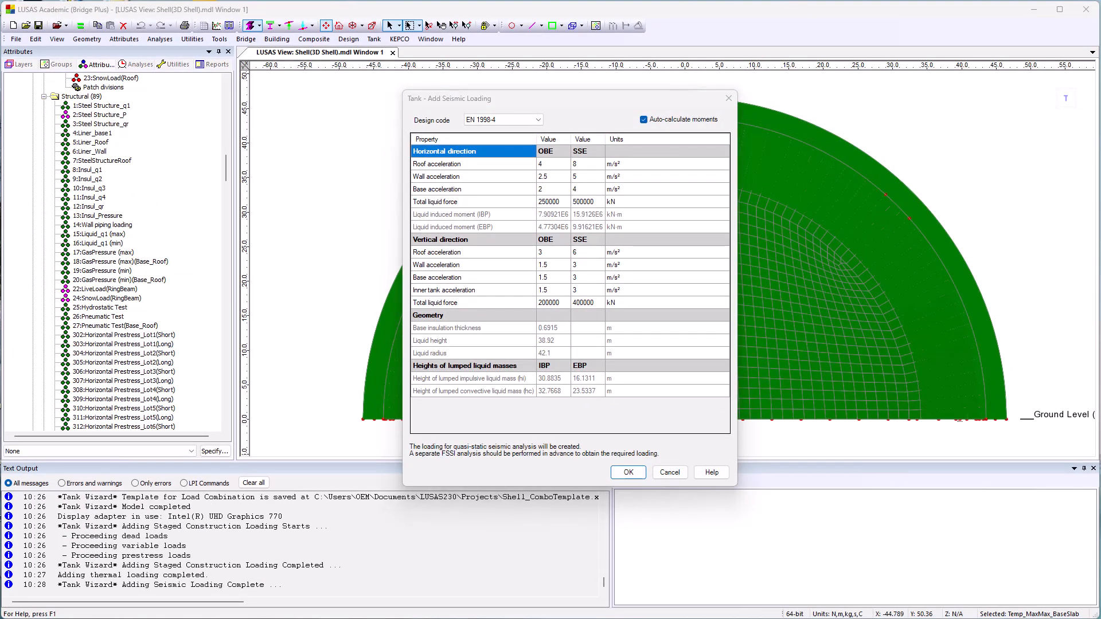
left_click(644, 314)
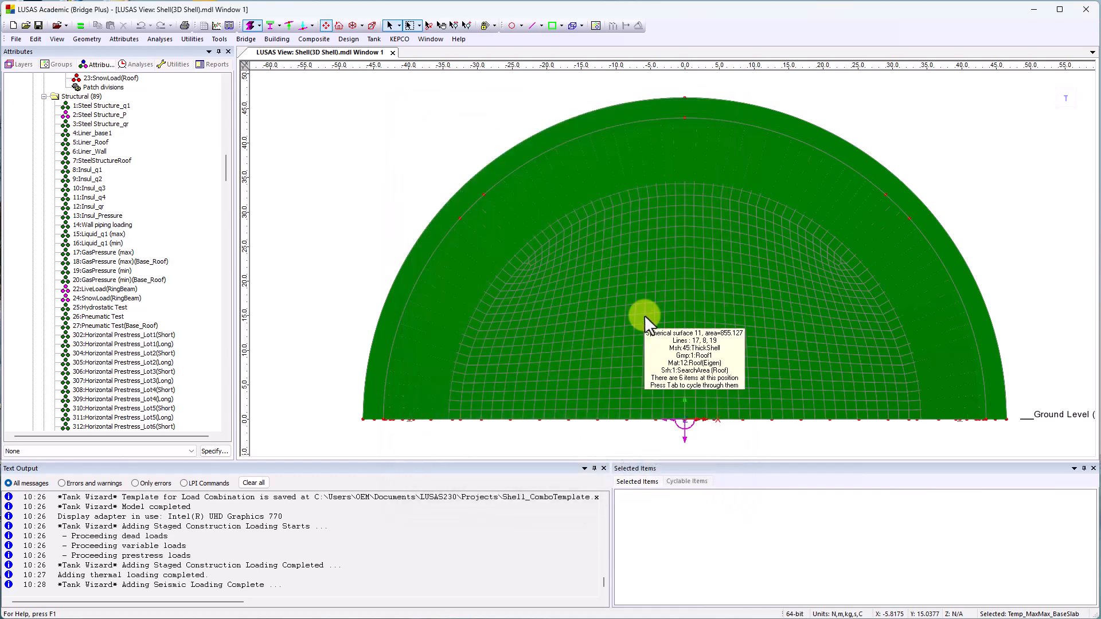
Examine the seismic loading attributes from AX Roof (OBE) through Liquid Hydrodynamic Z (Slab, SSE).
scroll(159, 265, "down", 10)
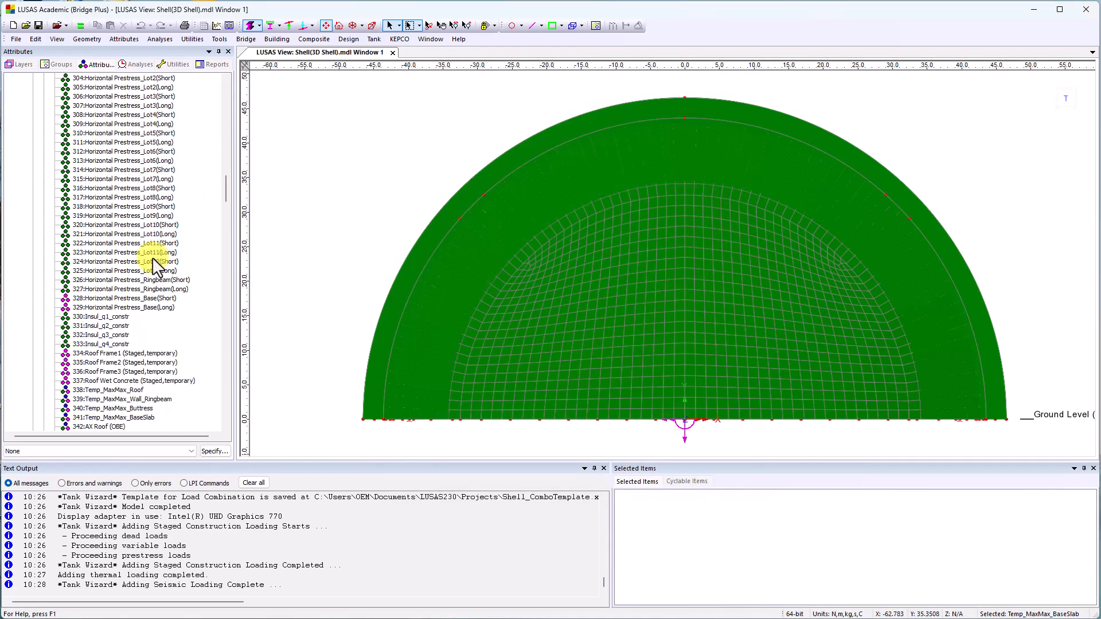
scroll(155, 265, "down", 11)
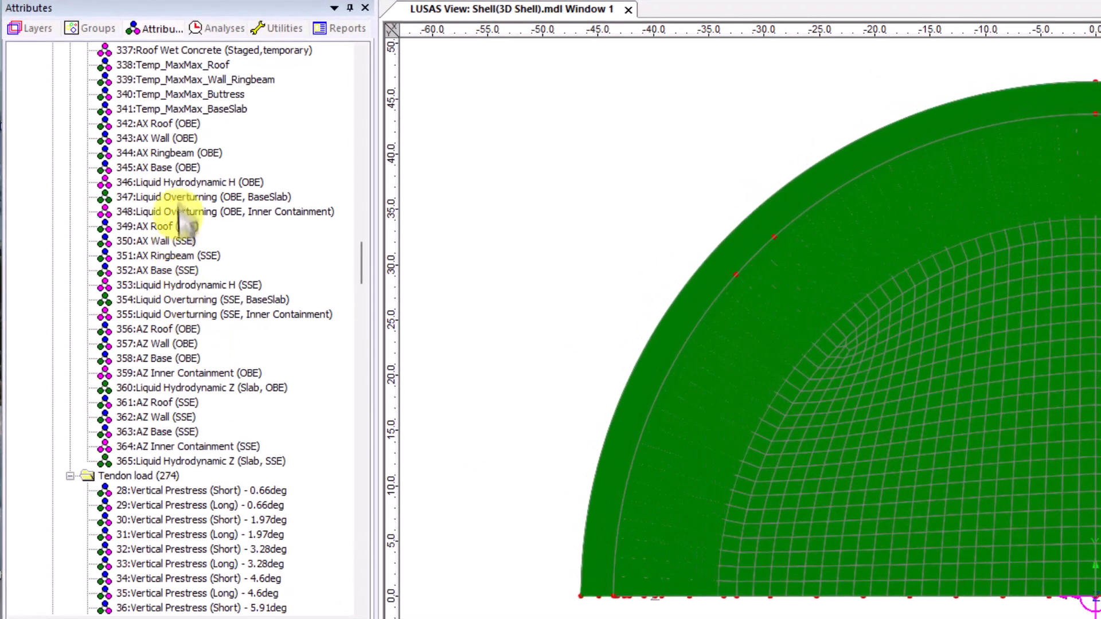
left_click(167, 124)
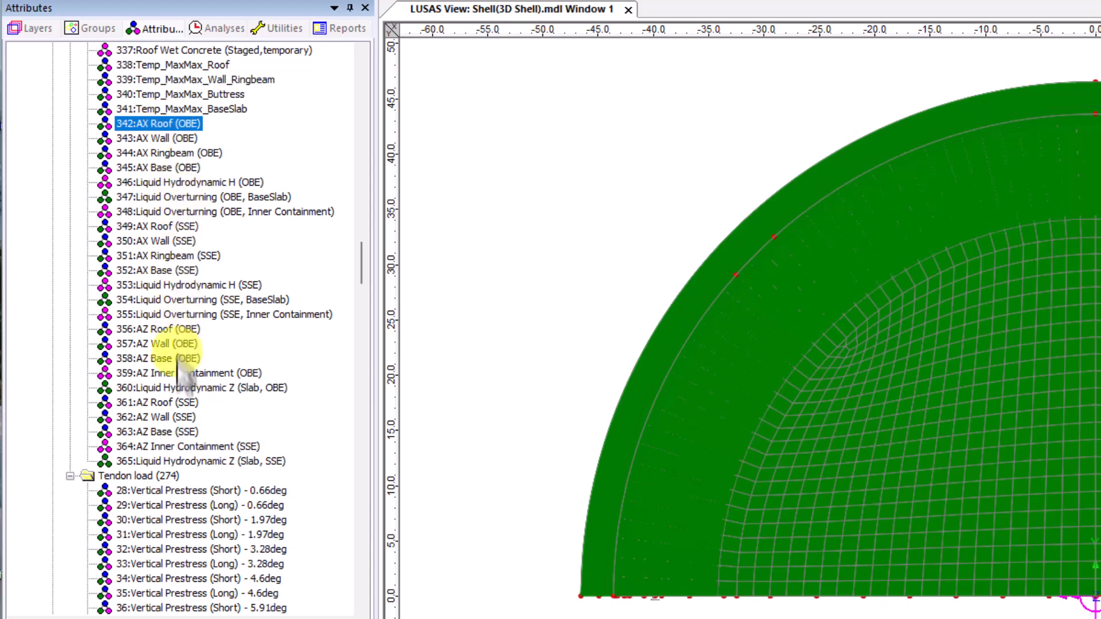
left_click(187, 460)
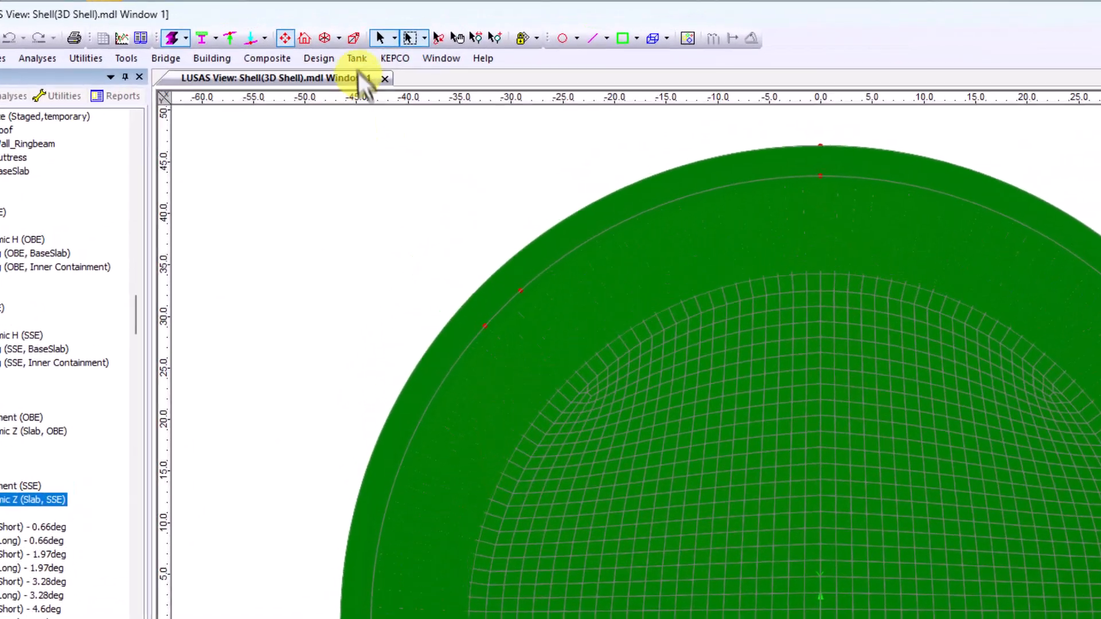
Download the detailed reinforcement arrangement template for adding or updating the tank's rebars and tendons.
left_click(372, 41)
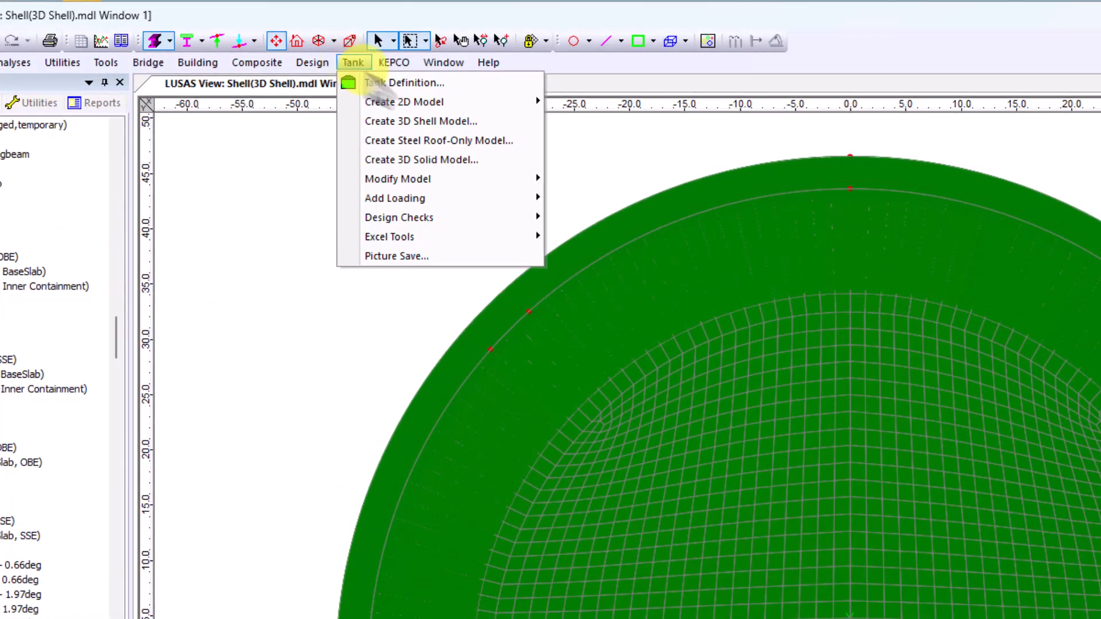
mouse_move(457, 211)
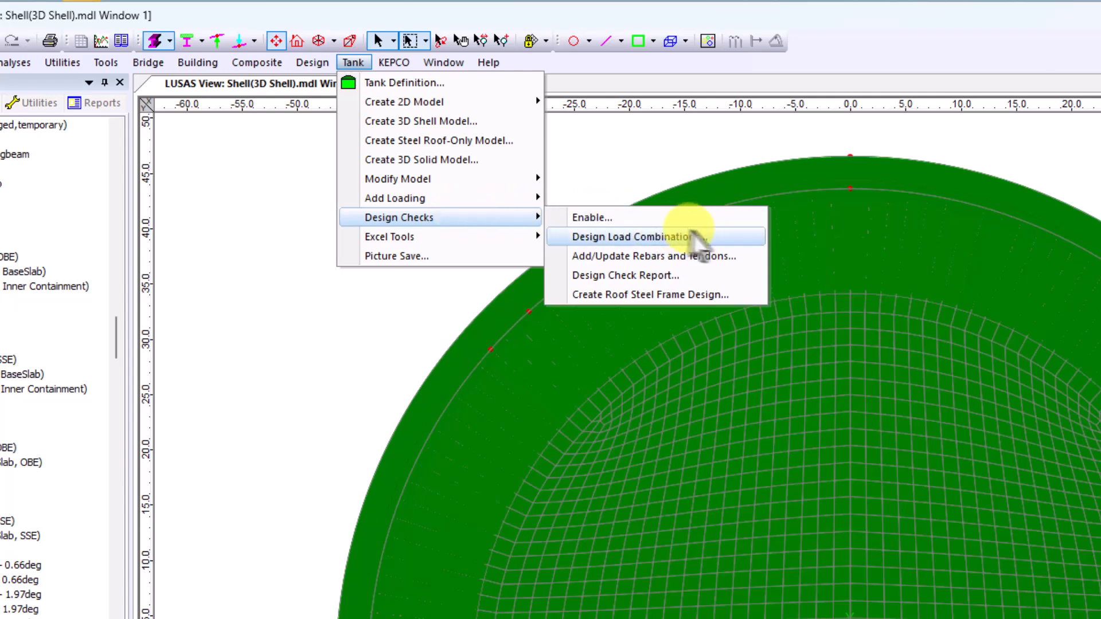
left_click(709, 256)
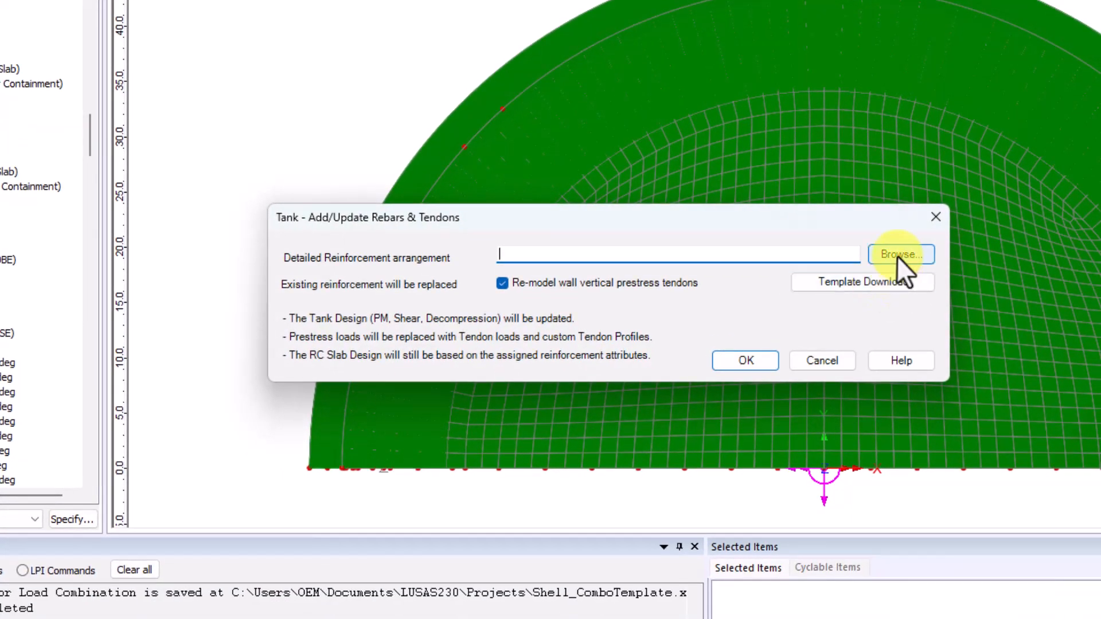
left_click(886, 284)
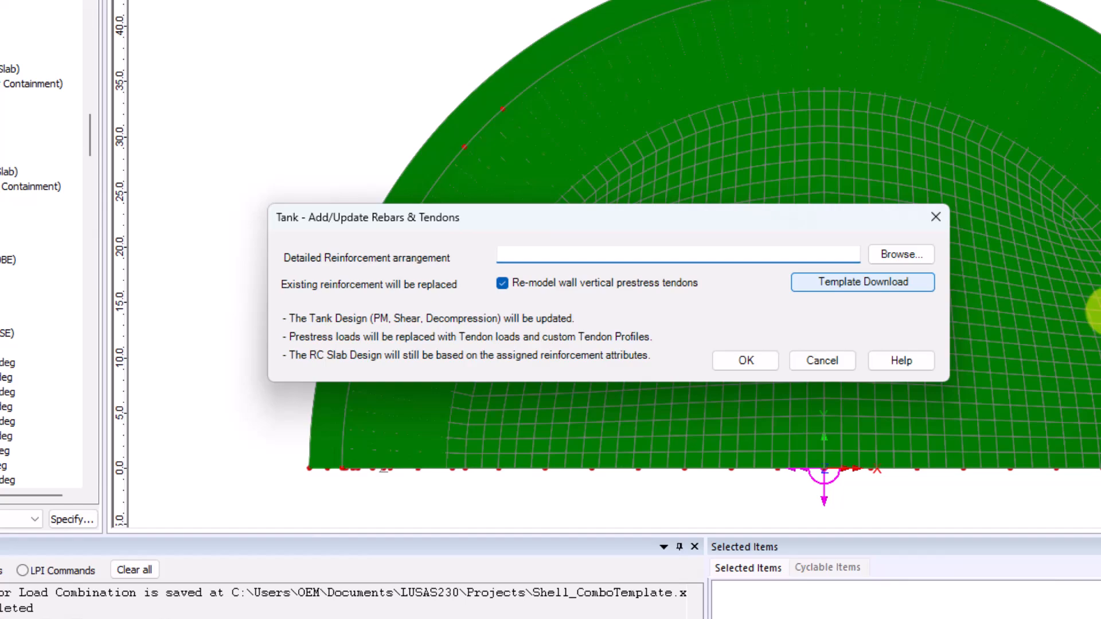
left_click(695, 342)
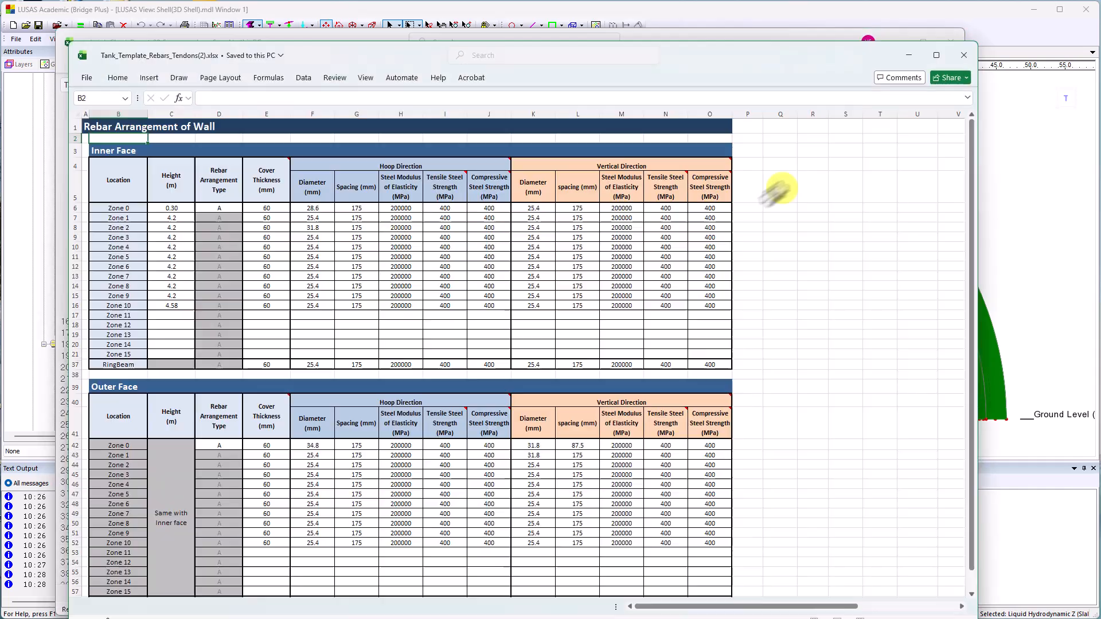
Review the Wall, Buttress, Slab, Roof and RoofLower sheets of Tank_Template_Rebars_Tendons(2).xlsx, and update the shell model's rebars and tendons from this workbook.
mouse_move(737, 61)
left_mouse_down()
mouse_move(734, 46)
mouse_move(726, 52)
left_mouse_up()
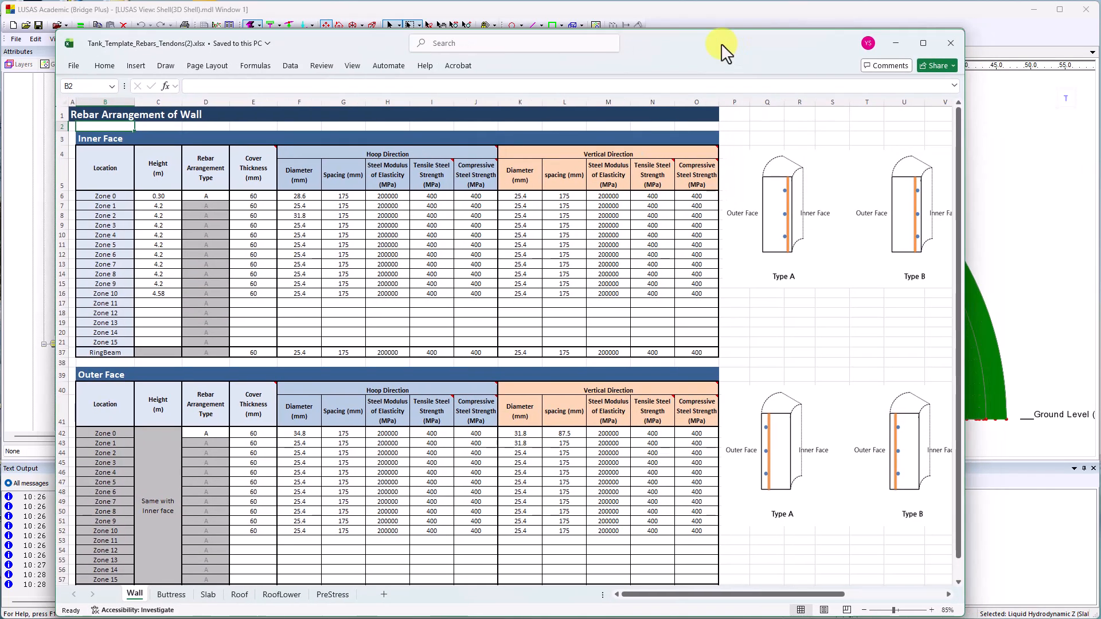
left_click(172, 594)
left_click(208, 594)
left_click(239, 595)
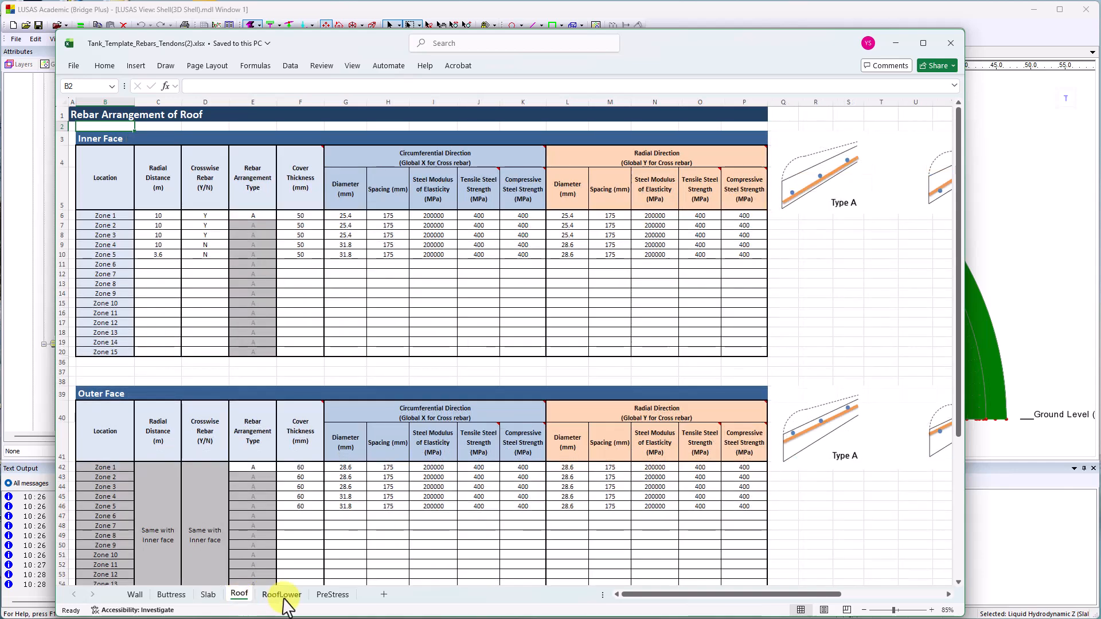
left_click(281, 594)
left_click(896, 43)
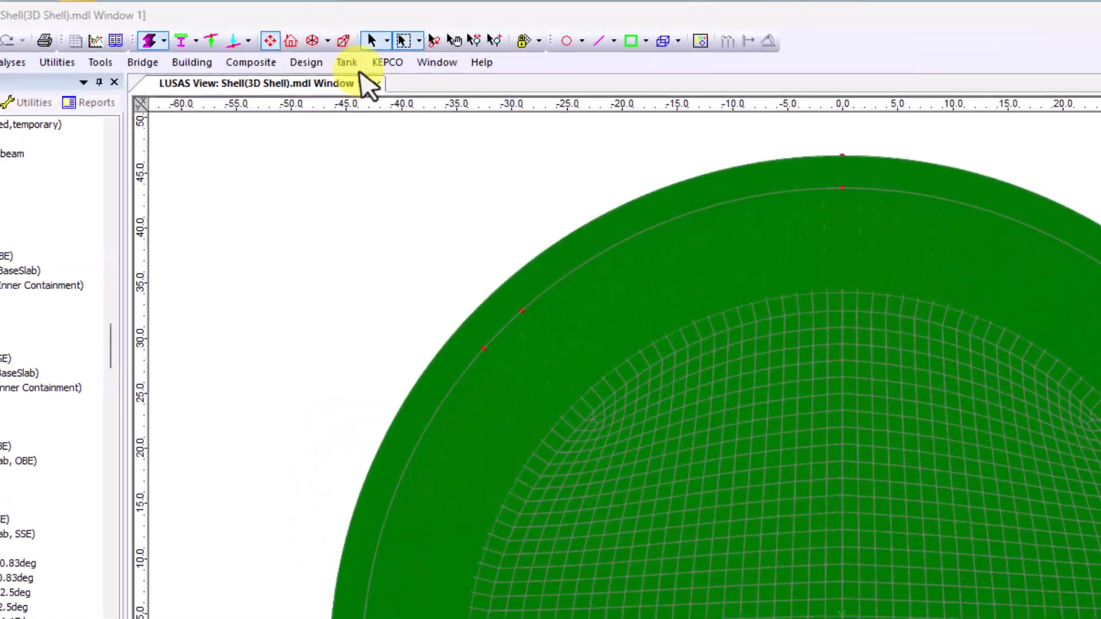
Download the combination data template for the tank's design load combinations.
left_click(374, 39)
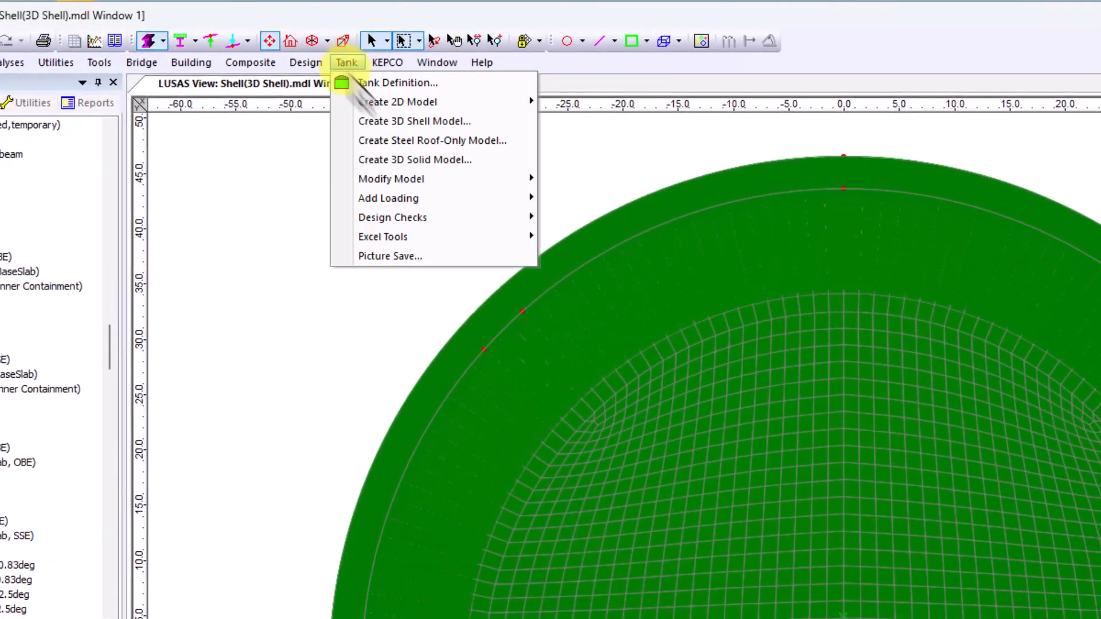
mouse_move(445, 211)
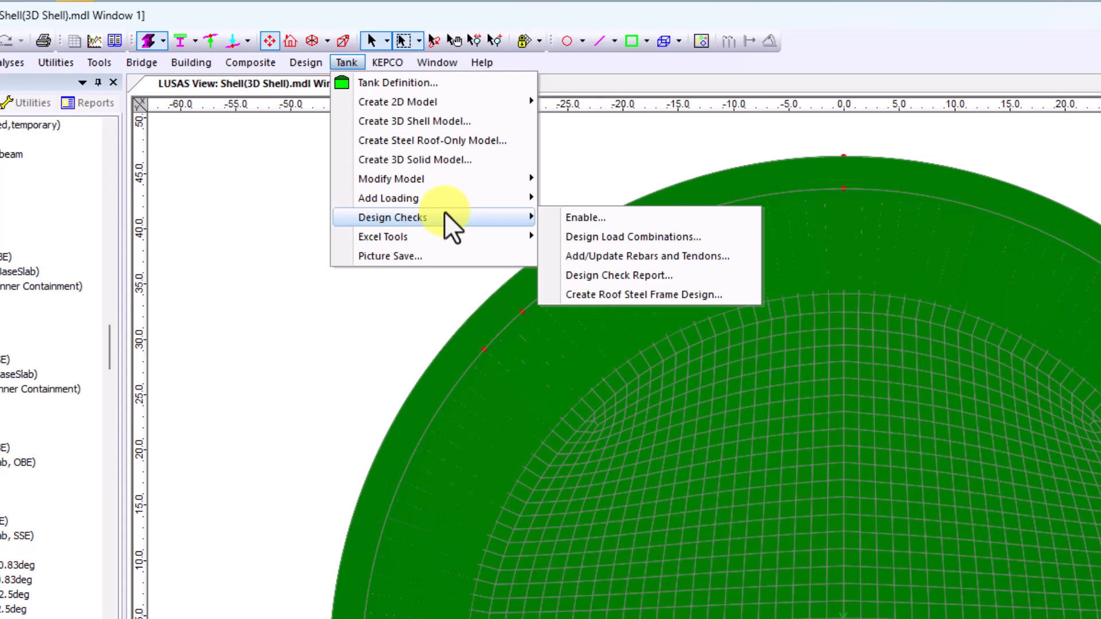
left_click(724, 234)
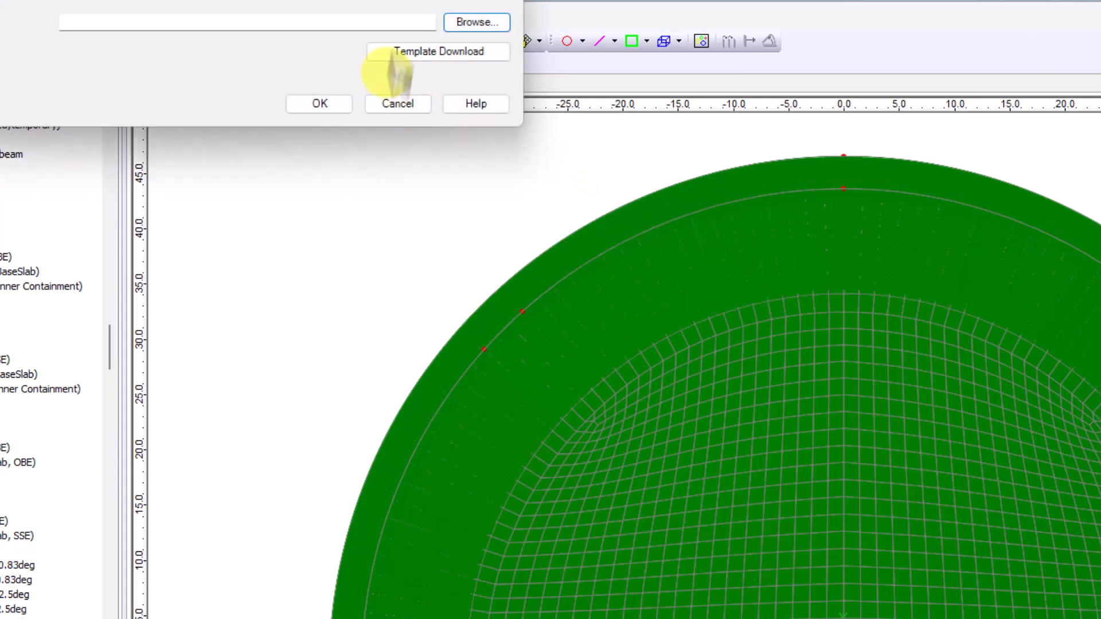
left_click_drag(401, 1, 872, 327)
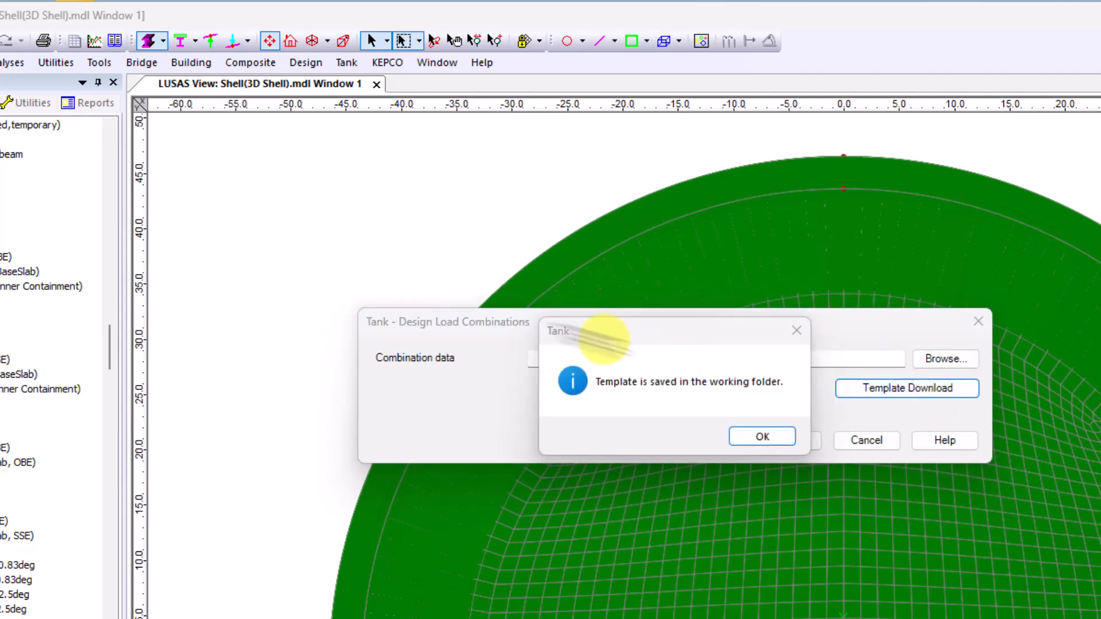
left_click(751, 424)
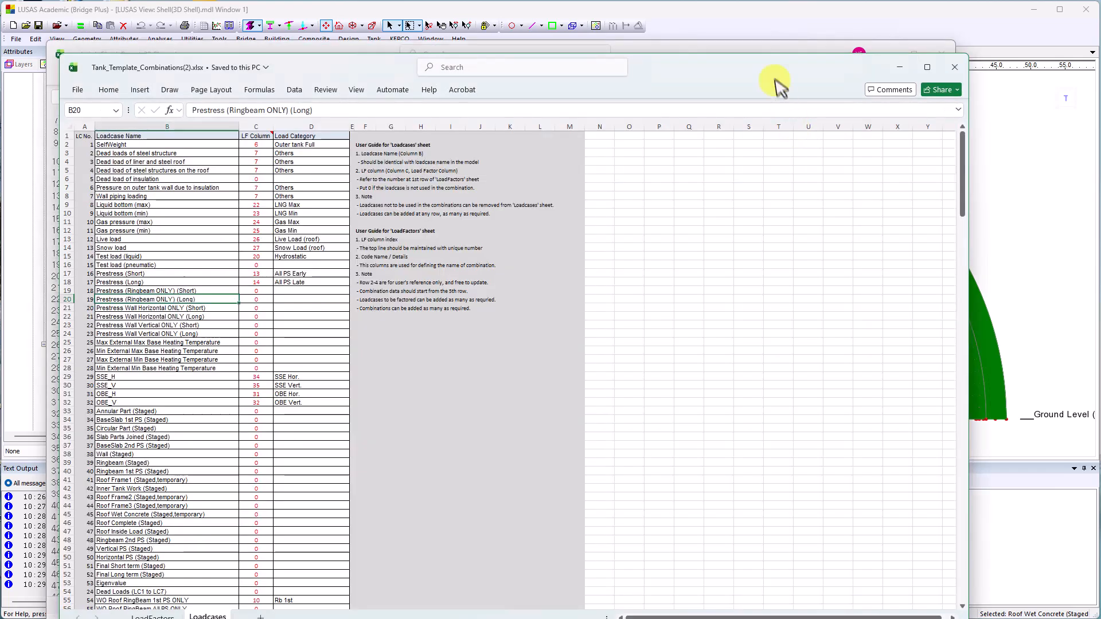
Review the Loadcases and LoadFactors sheets of Tank_Template_Combinations(2).xlsx, and create the design load combinations from this workbook.
left_click_drag(818, 71, 837, 39)
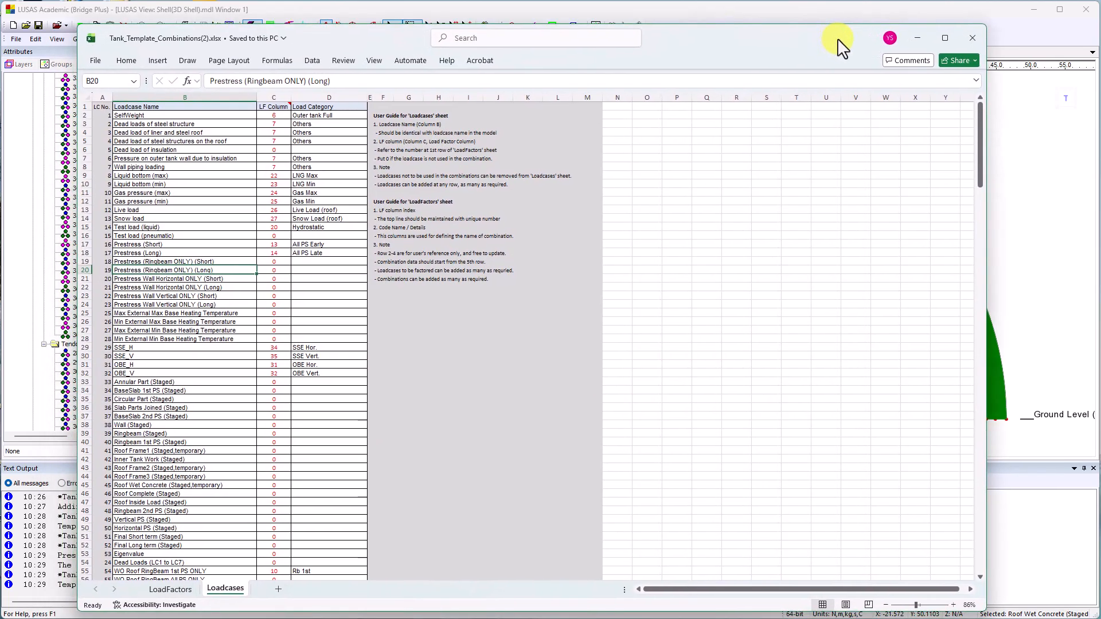
left_click(172, 590)
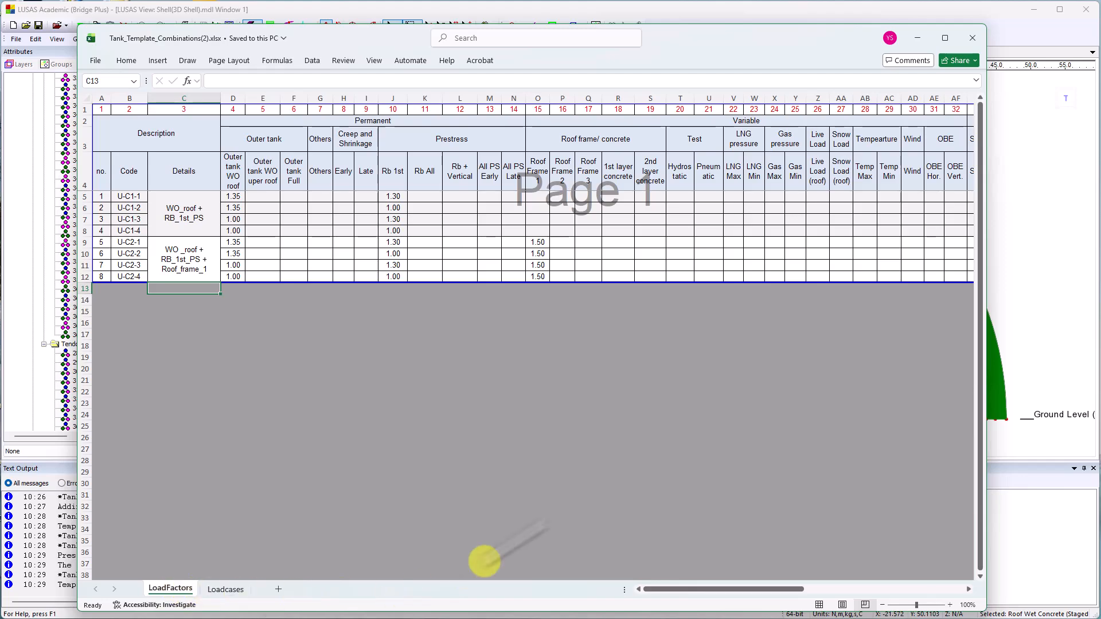
left_click(967, 39)
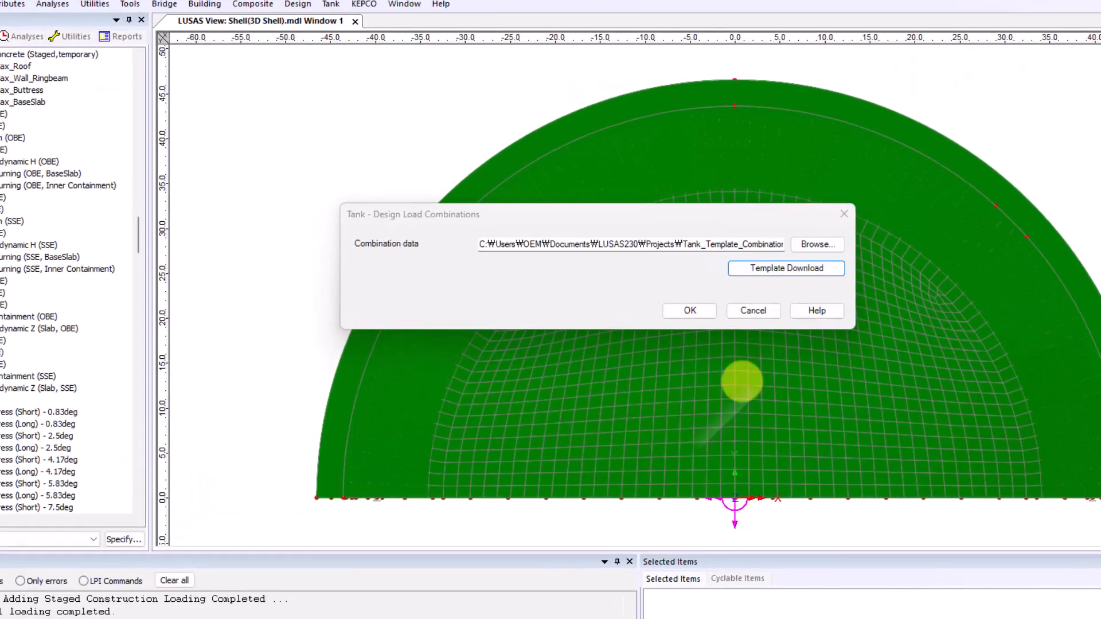
left_click(732, 348)
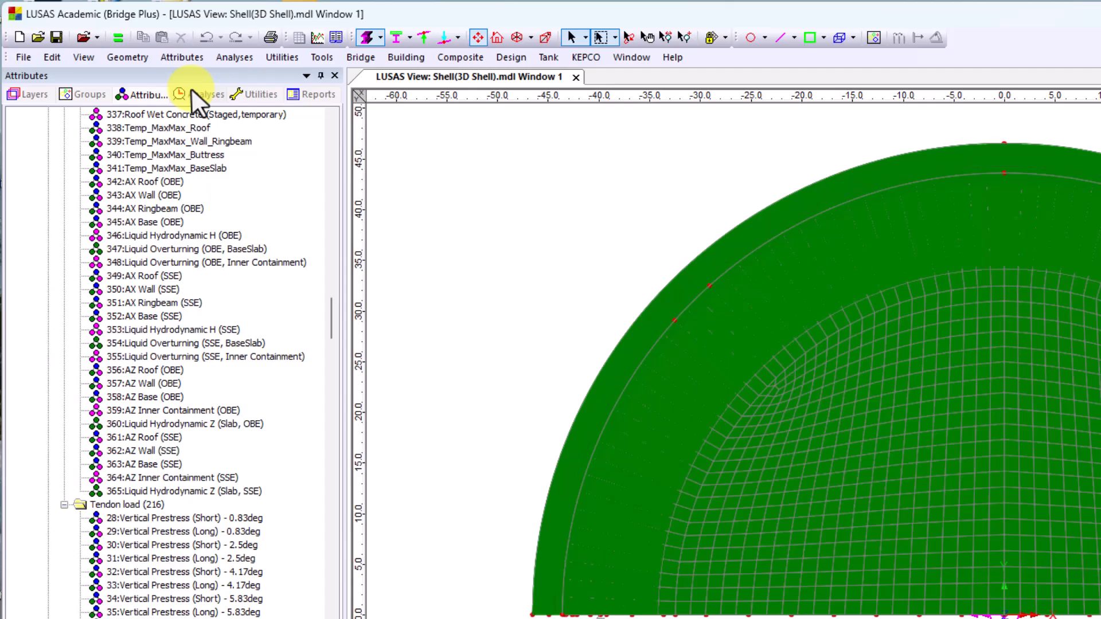
Examine the shell model's analyses, loadcases, design combinations and envelopes.
left_click(195, 93)
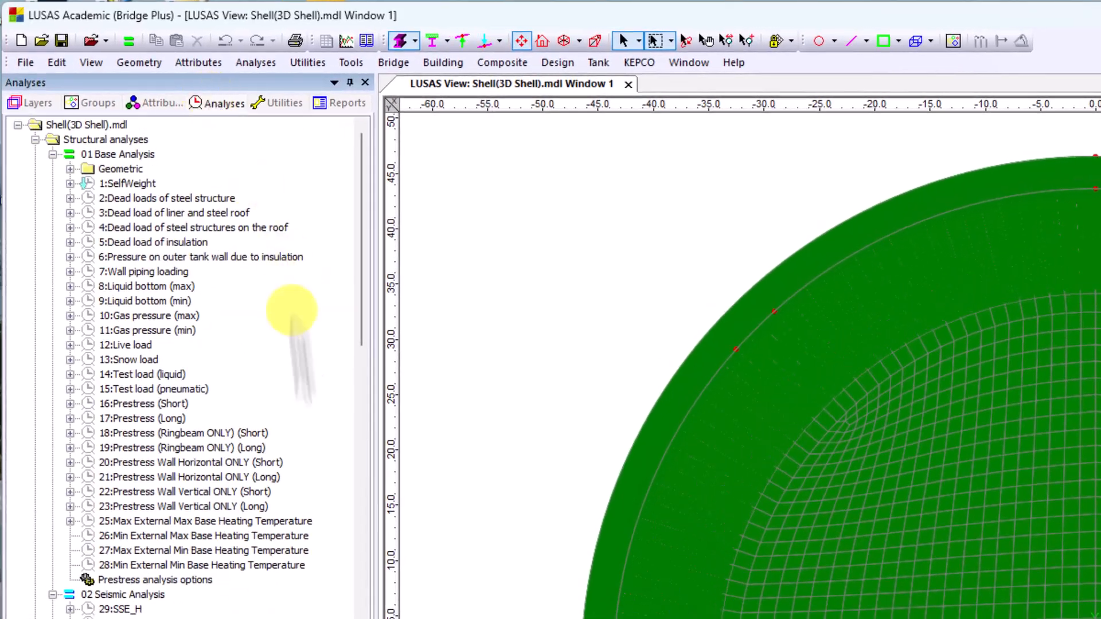
scroll(244, 456, "down", 12)
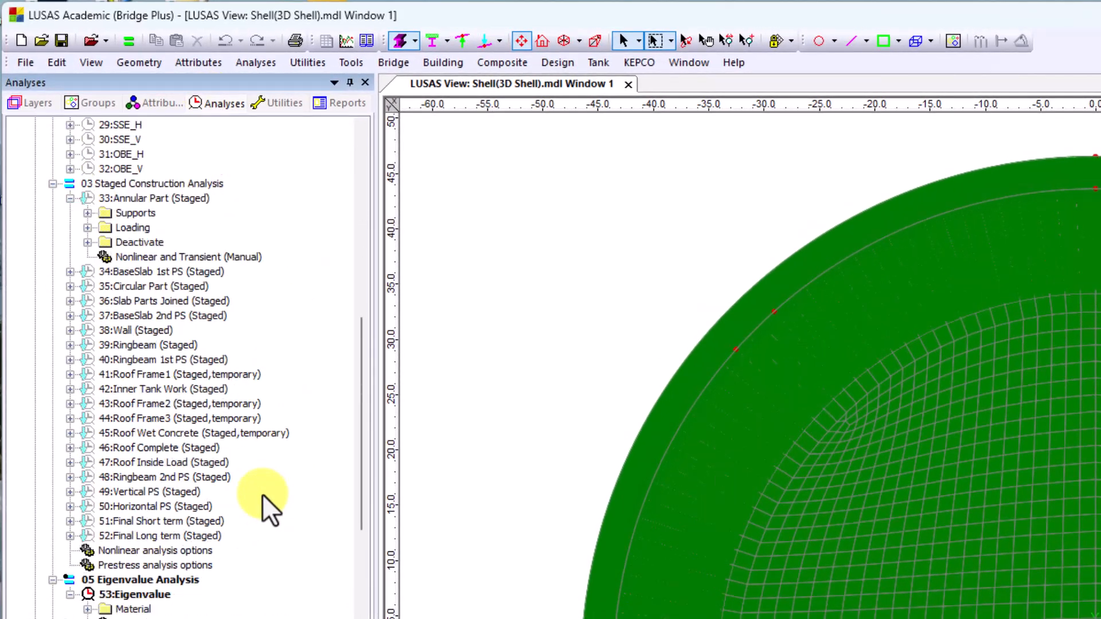
scroll(263, 494, "down", 8)
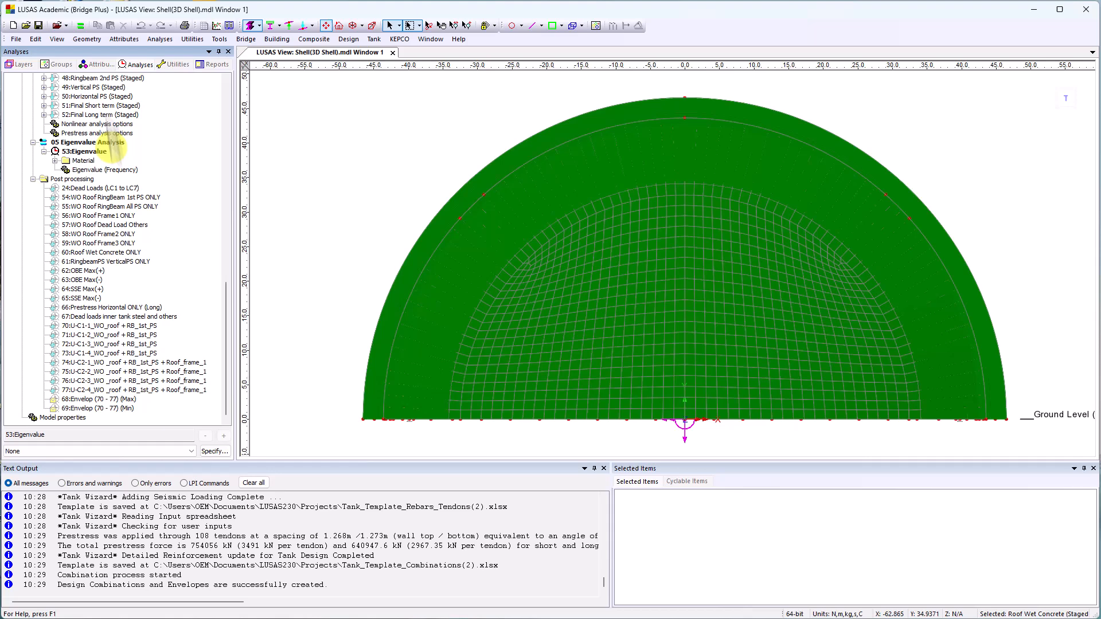
Solve the Base, Seismic, Staged Construction and Eigenvalue analyses, saving the model and using the fastest available solver.
left_click(80, 25)
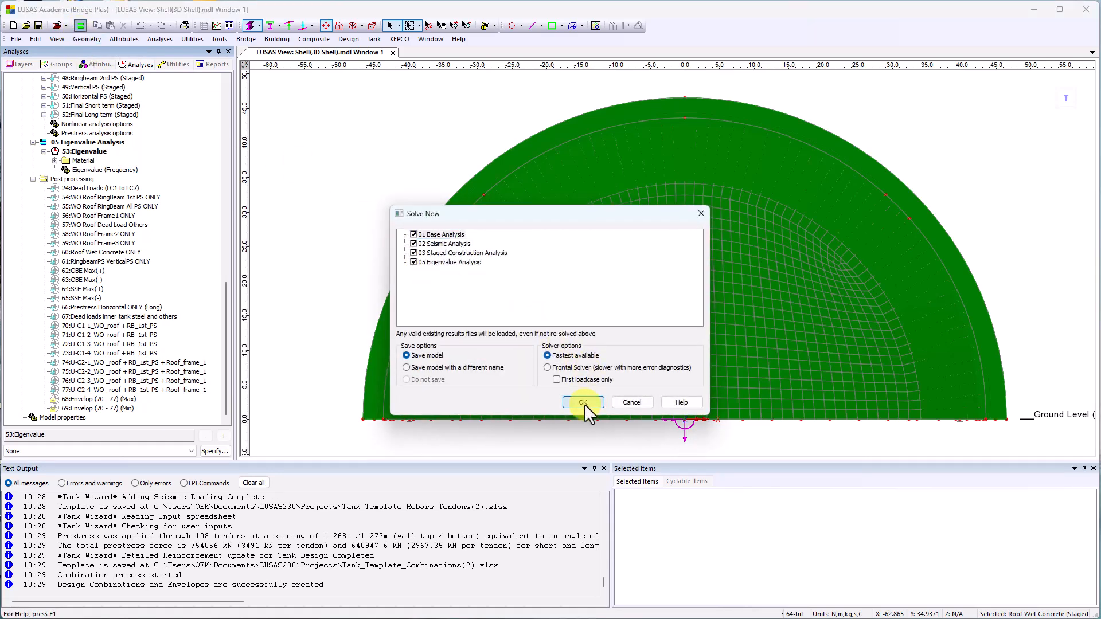
left_click(583, 402)
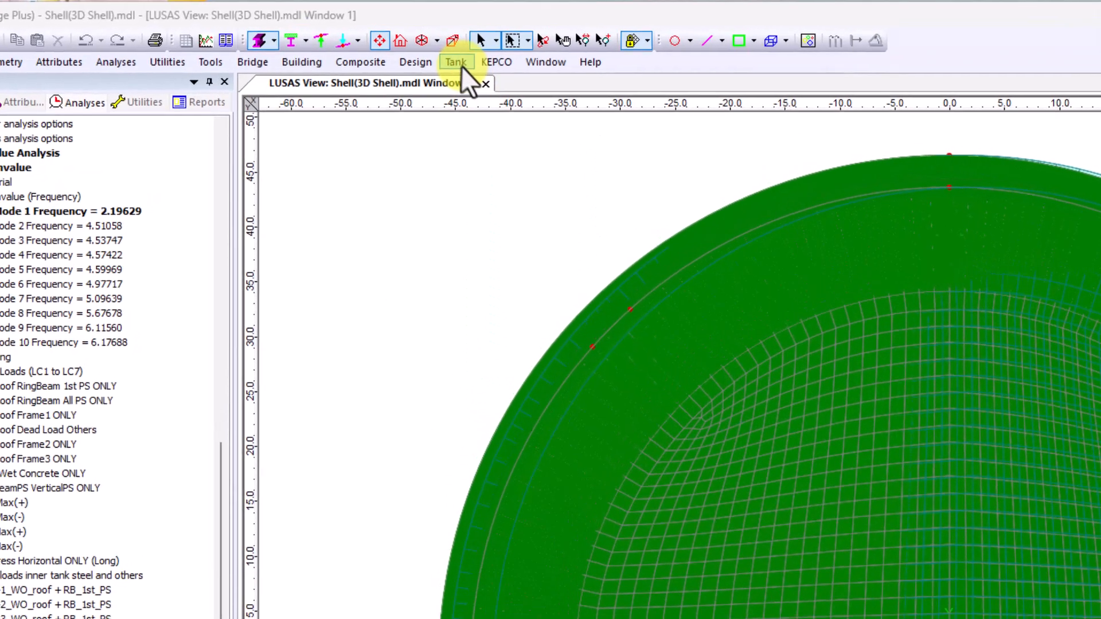
left_click(374, 39)
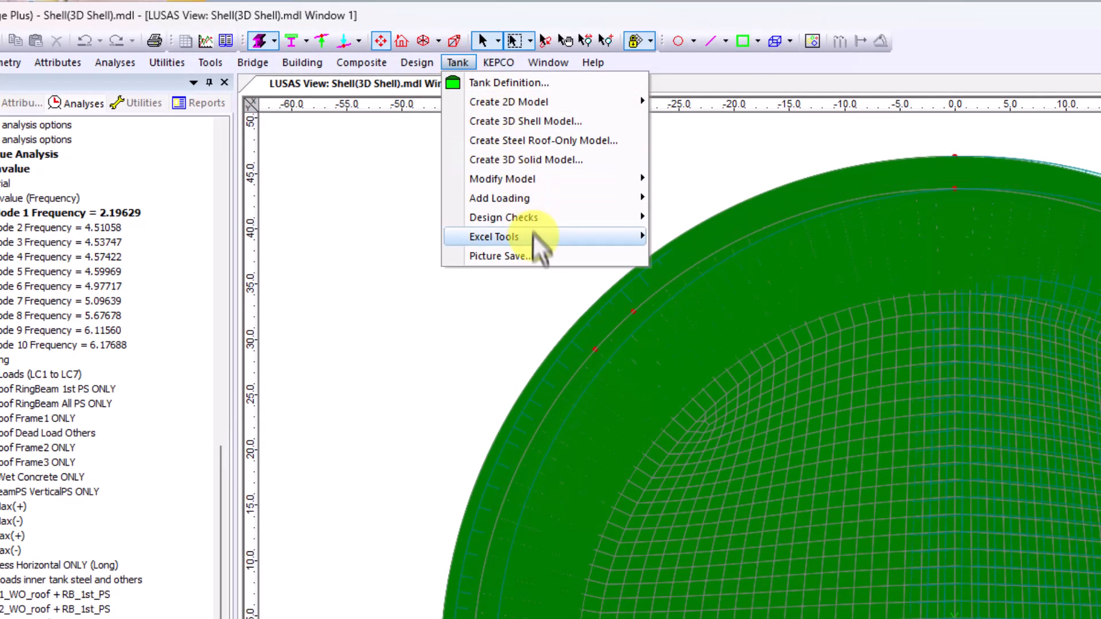
mouse_move(530, 218)
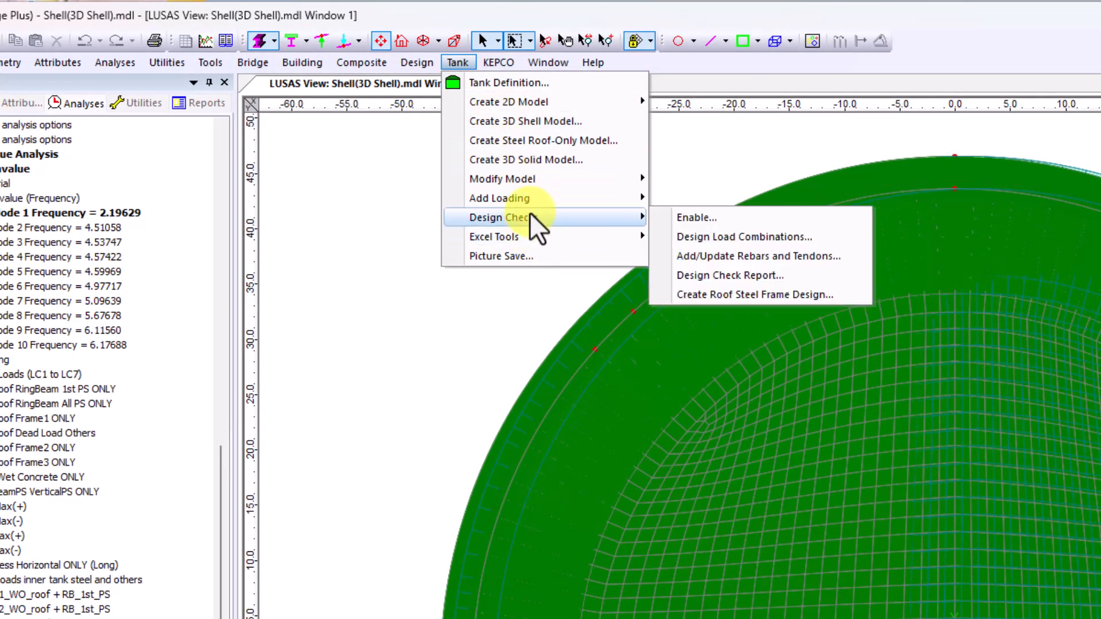
left_click(674, 222)
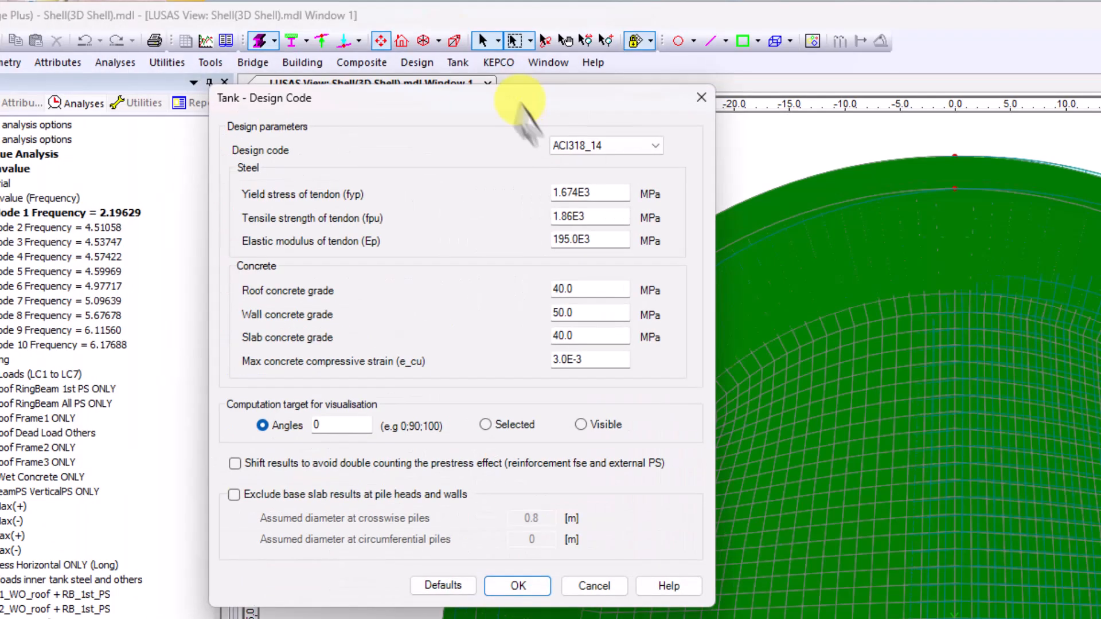
left_click(655, 146)
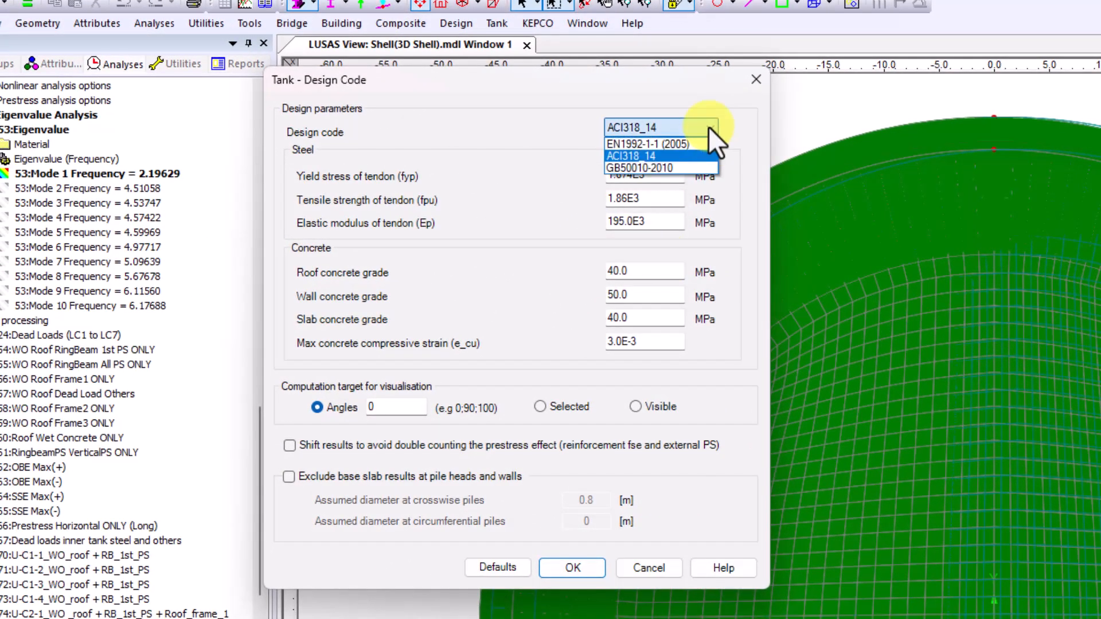
left_click(672, 145)
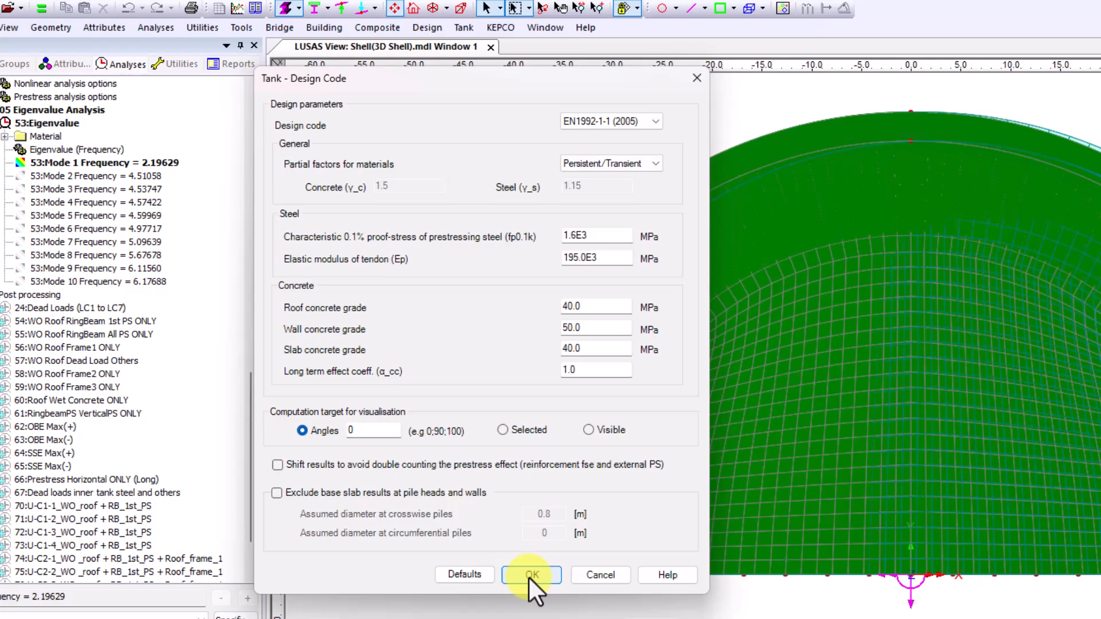
left_click(528, 577)
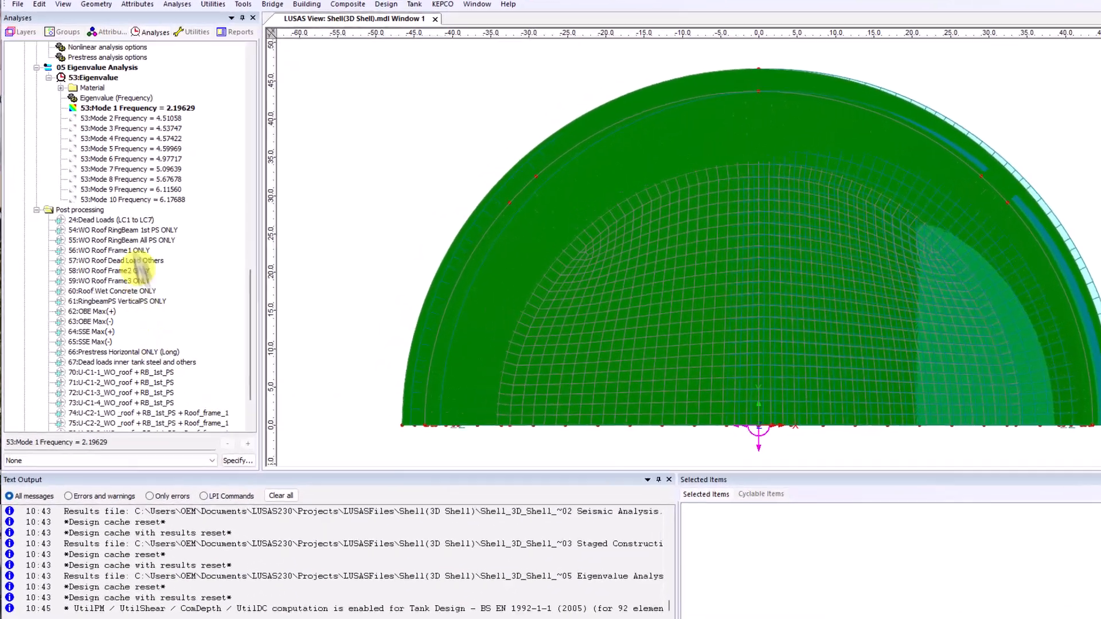
right_click(115, 234)
left_click(206, 178)
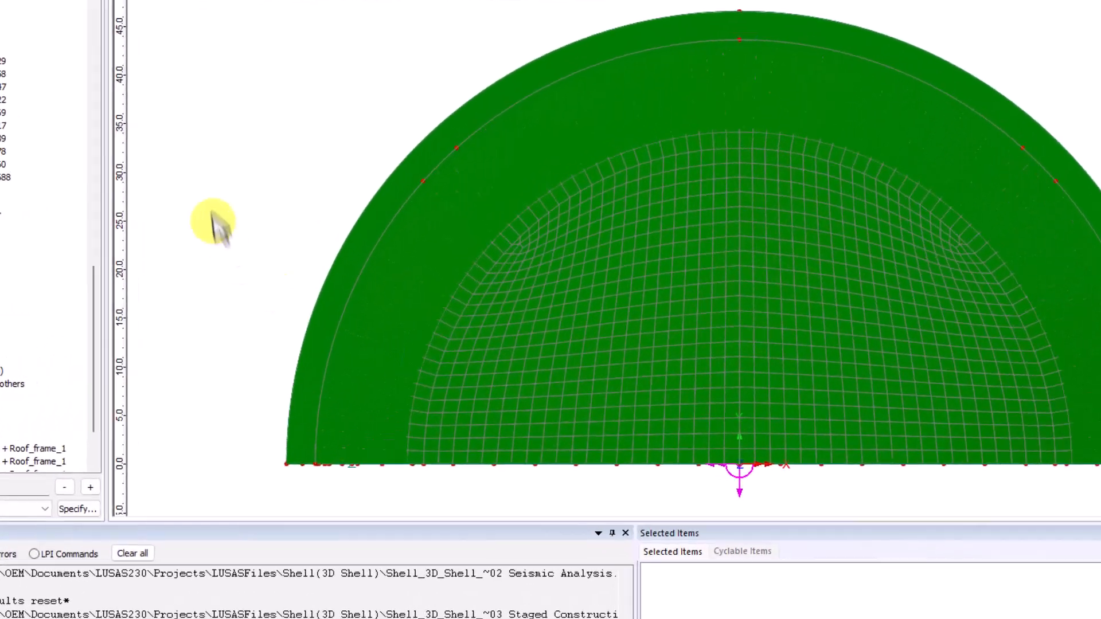
right_click(308, 221)
left_click(284, 494)
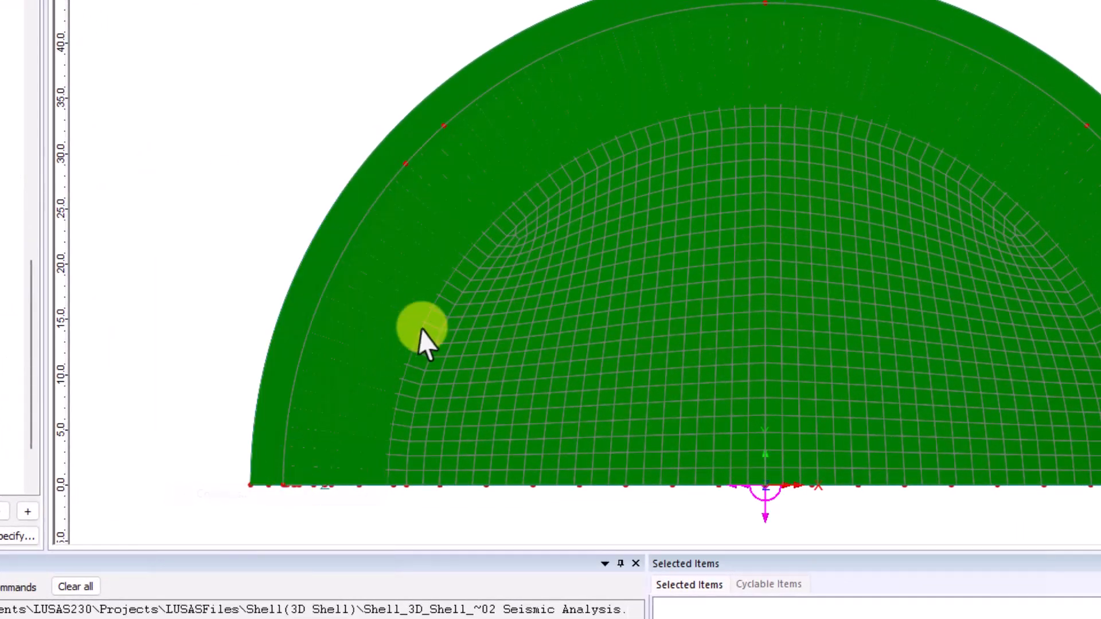
left_click(574, 257)
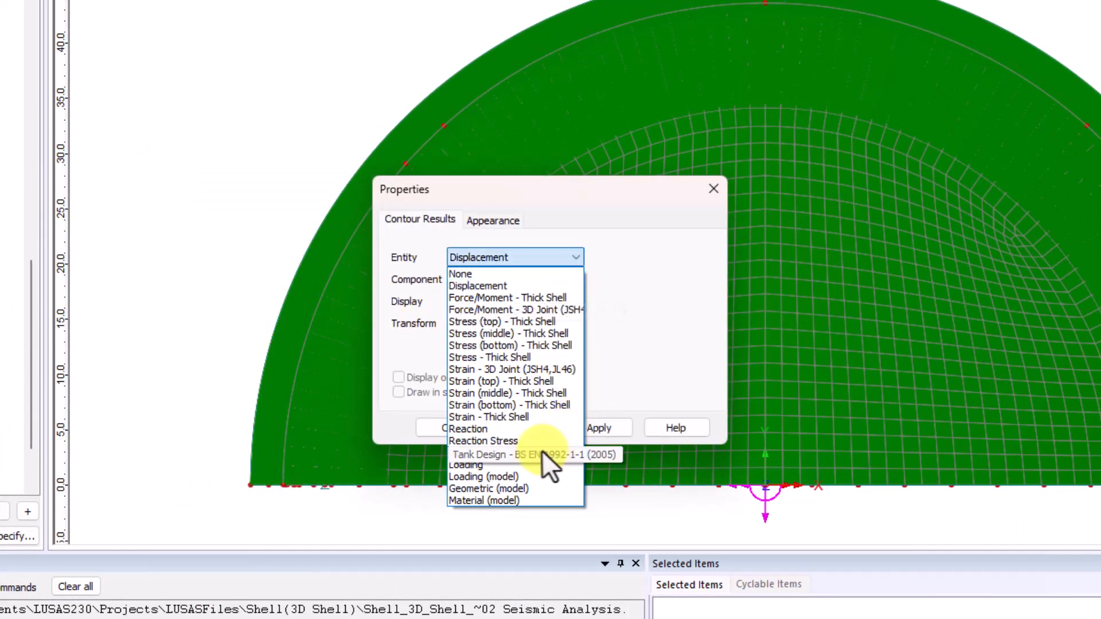
left_click(542, 452)
left_click(448, 428)
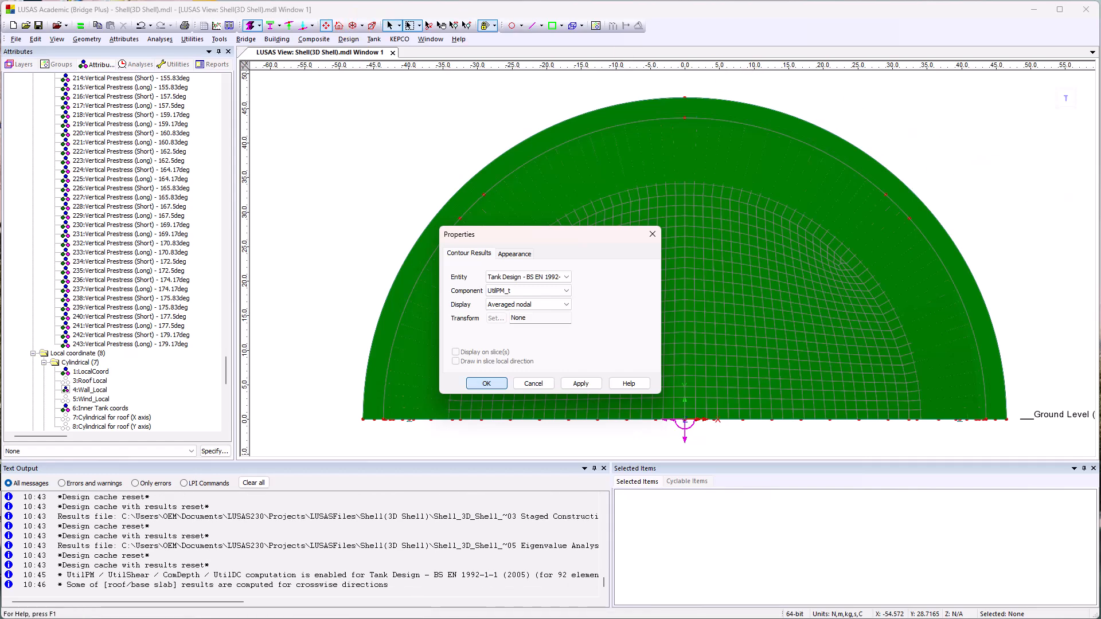
left_click(353, 26)
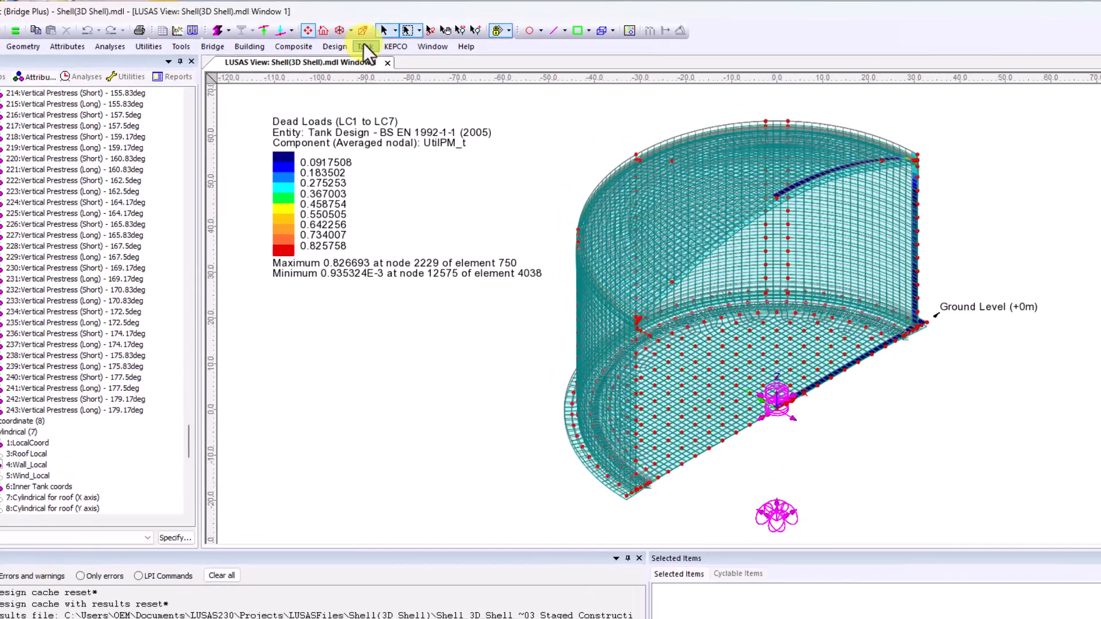
Start a tank design check report with the filename Design Report.
left_click(373, 38)
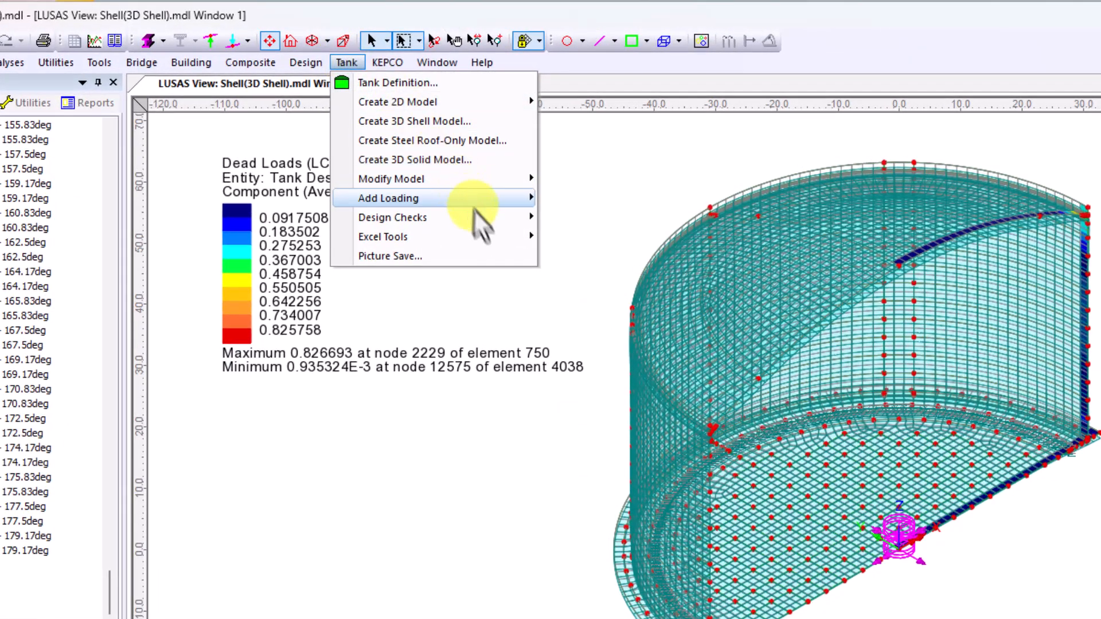
mouse_move(479, 221)
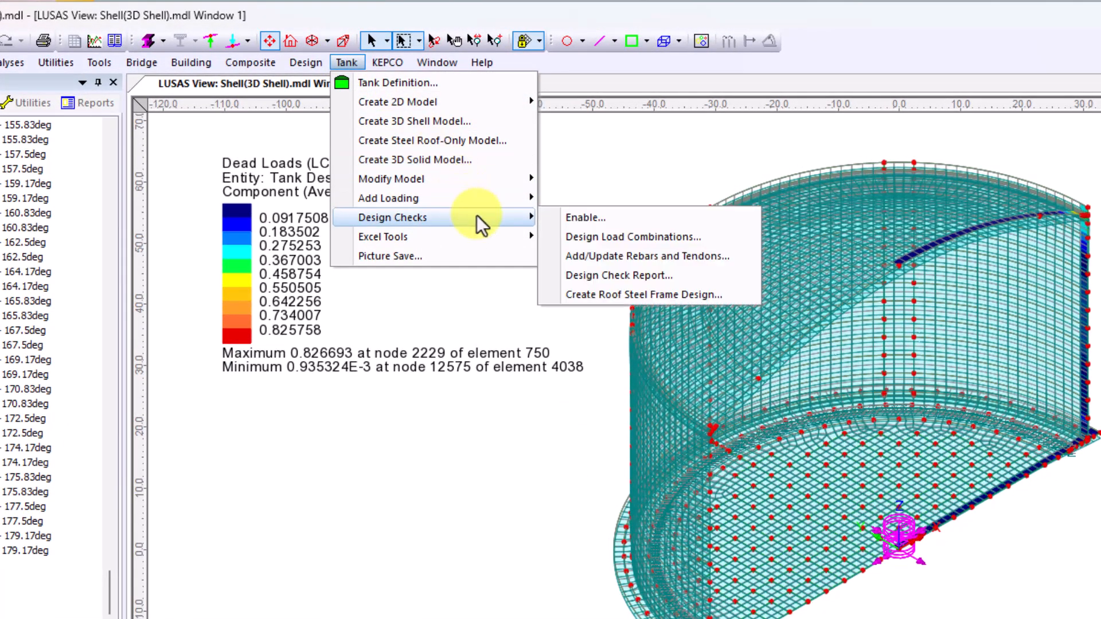
left_click(660, 276)
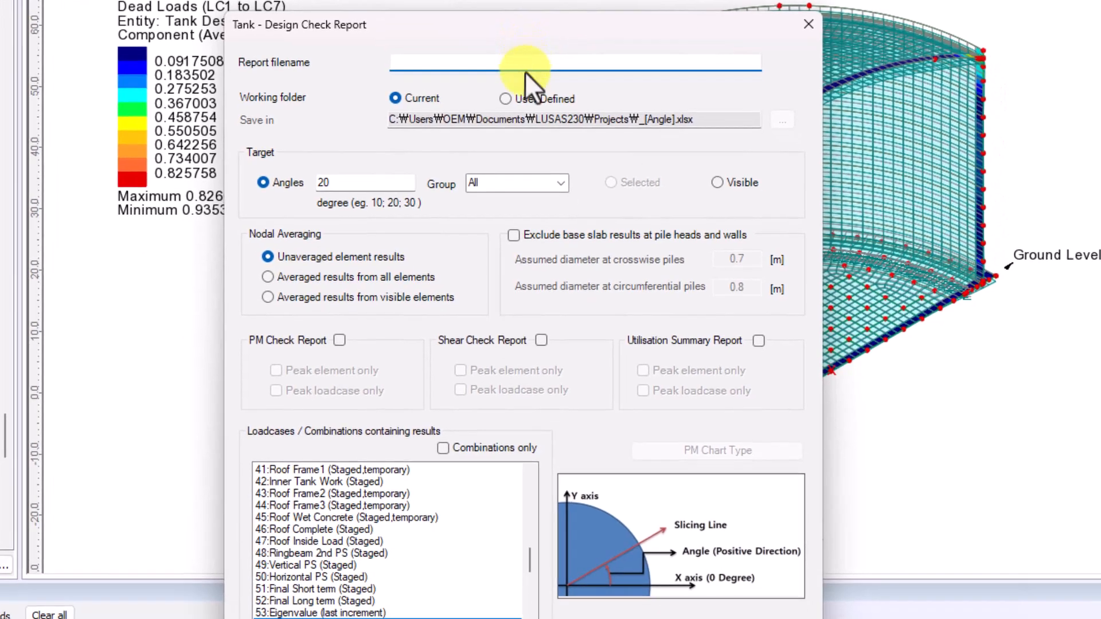
type("ㅇㄷㄴ")
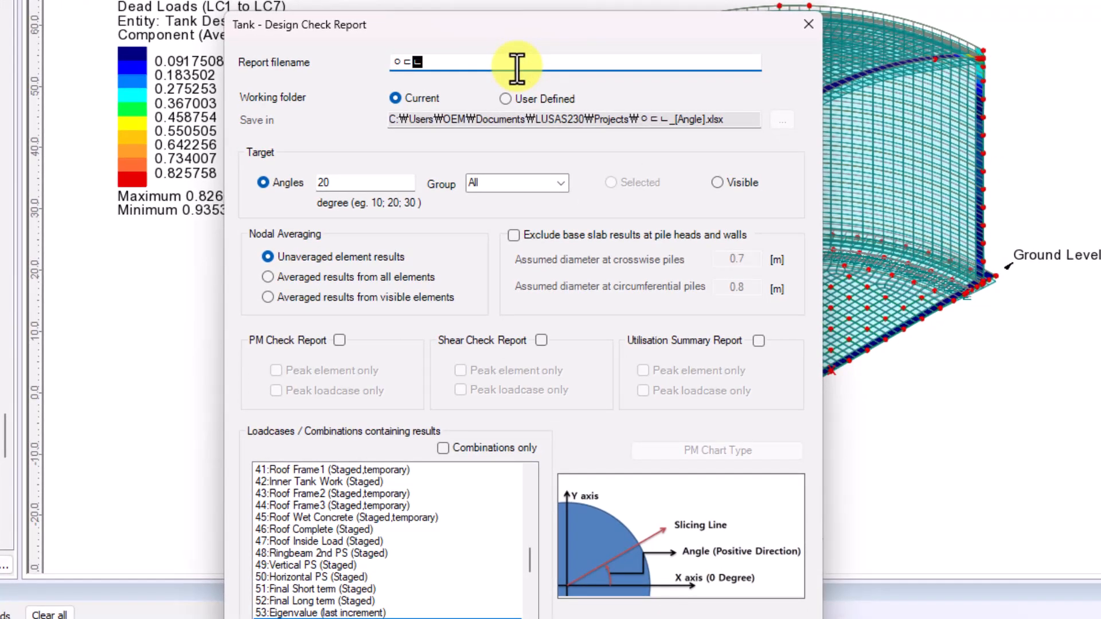
key("BackSpace")
key("BackSpace")
key("BackSpace")
type("Design")
key("BackSpace")
key("BackSpace")
type("gn Report")
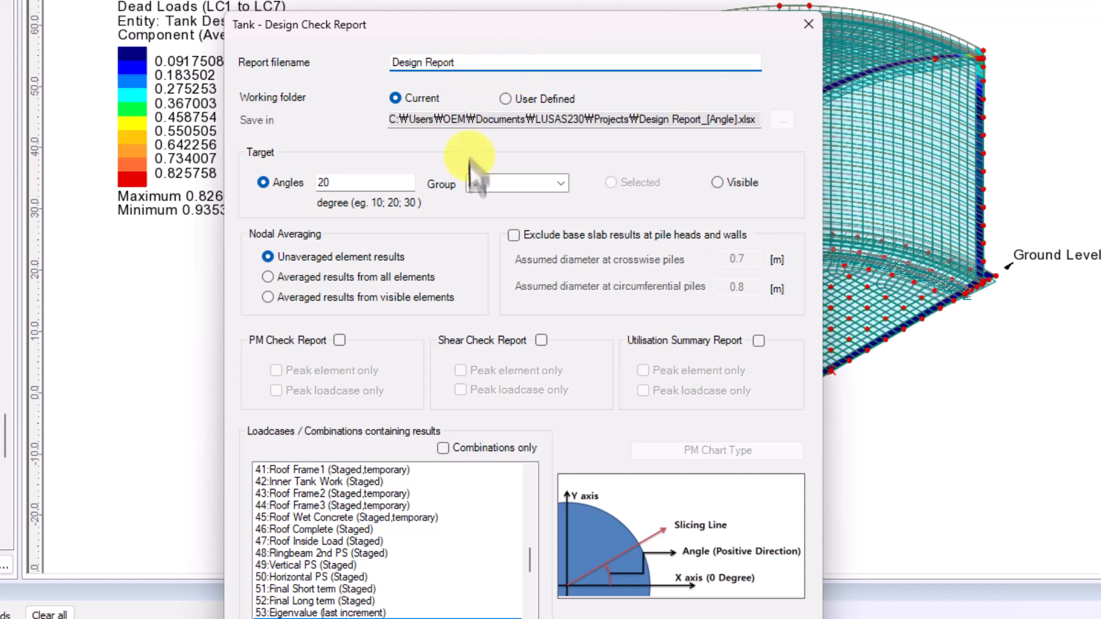
Generate the PM check, shear check and utilisation summary reports, listing combinations only and choosing from the design load combinations.
left_click(340, 340)
left_click(541, 340)
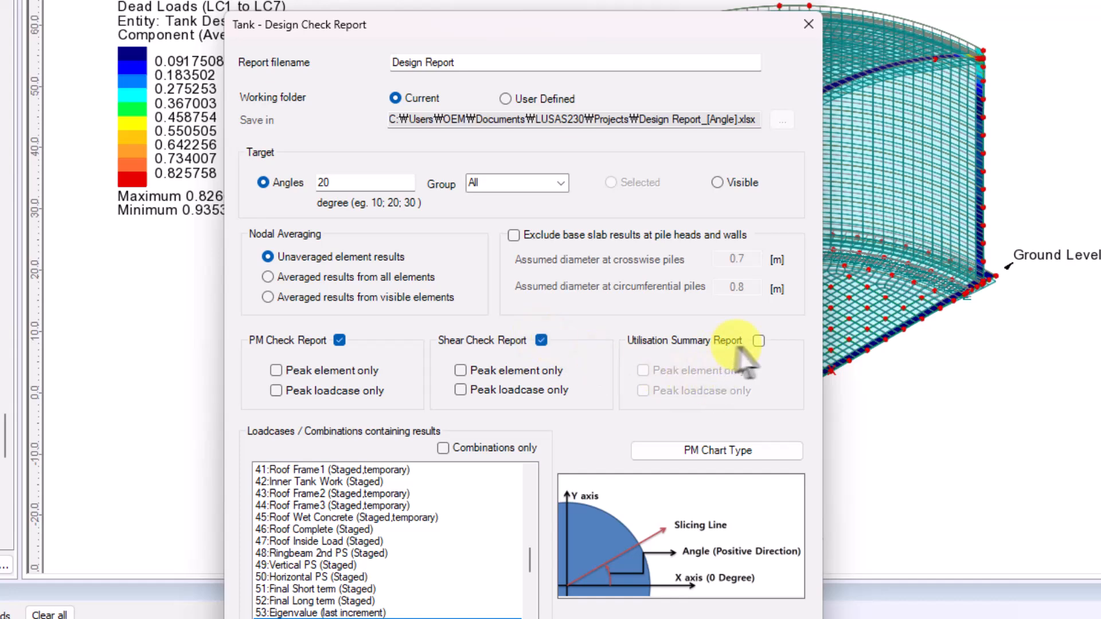
left_click(759, 340)
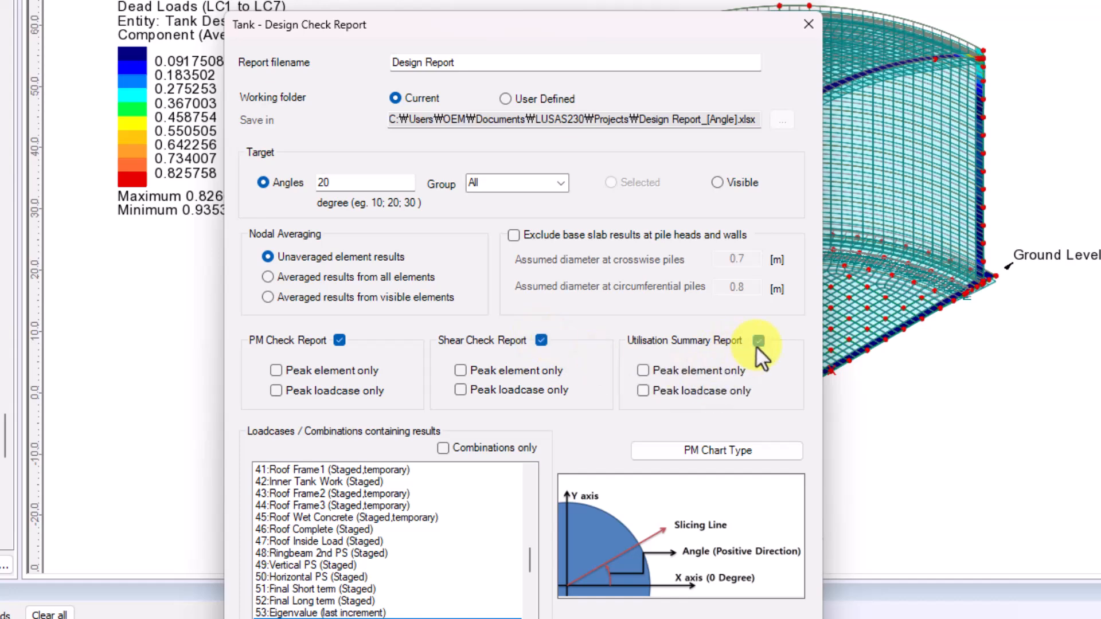
left_click(493, 454)
scroll(395, 613, "down", 3)
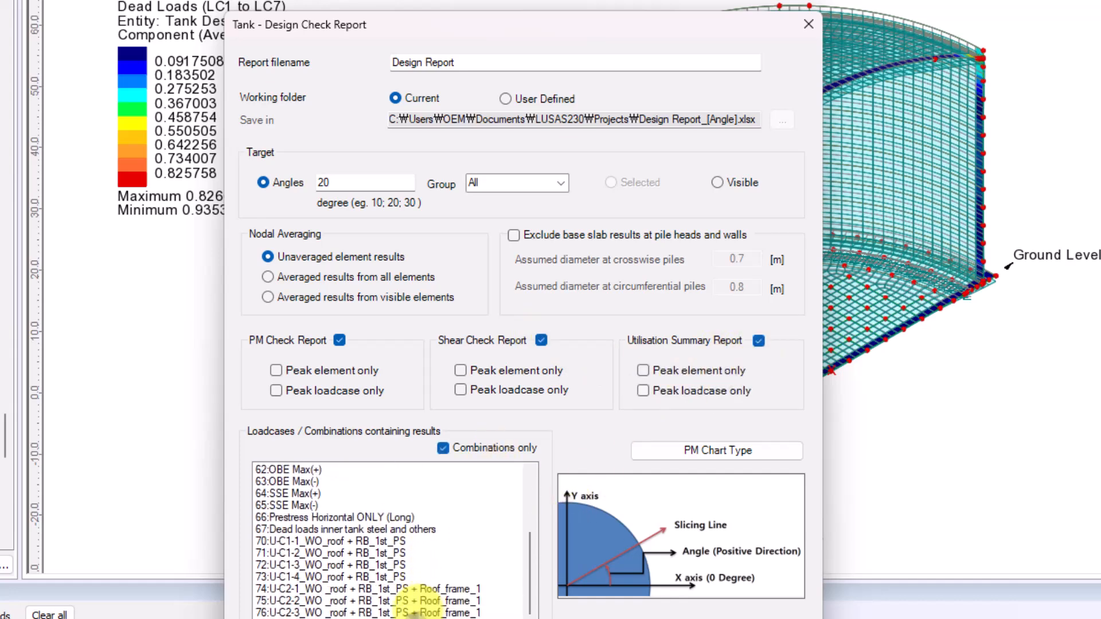
left_click(358, 611, "shift")
scroll(436, 576, "up", 3)
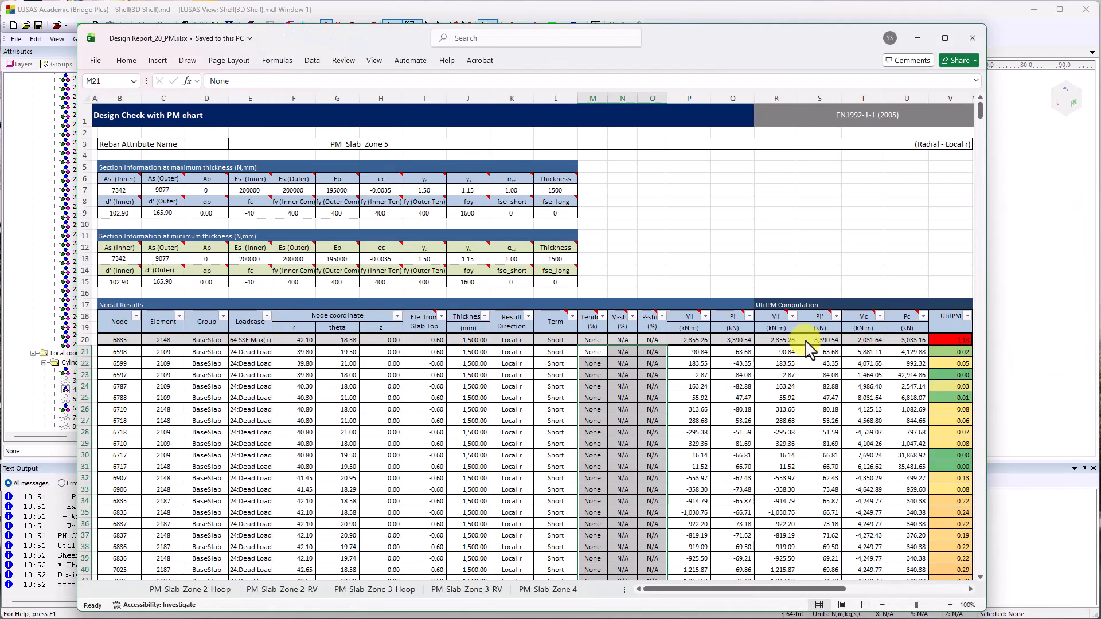
Review the radial utilisation tables and PM charts for Slab_Zone 5 and Slab_Zone 2 in Design Report_20_PM.xlsx, then close the workbook.
left_click_drag(707, 596, 860, 591)
scroll(773, 438, "down", 1)
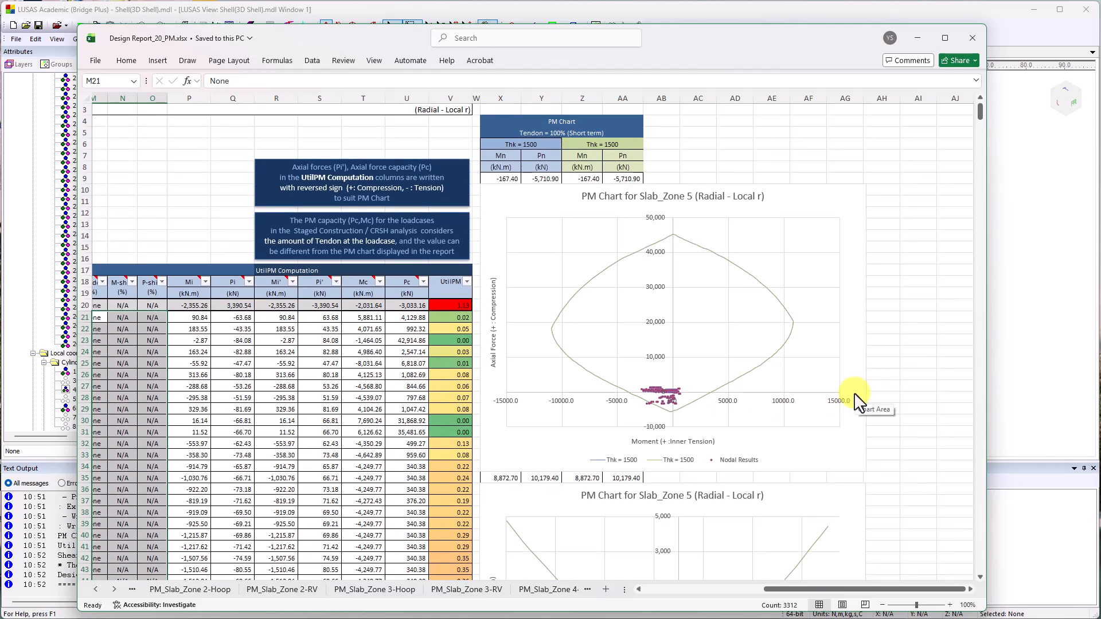
scroll(854, 396, "down", 2)
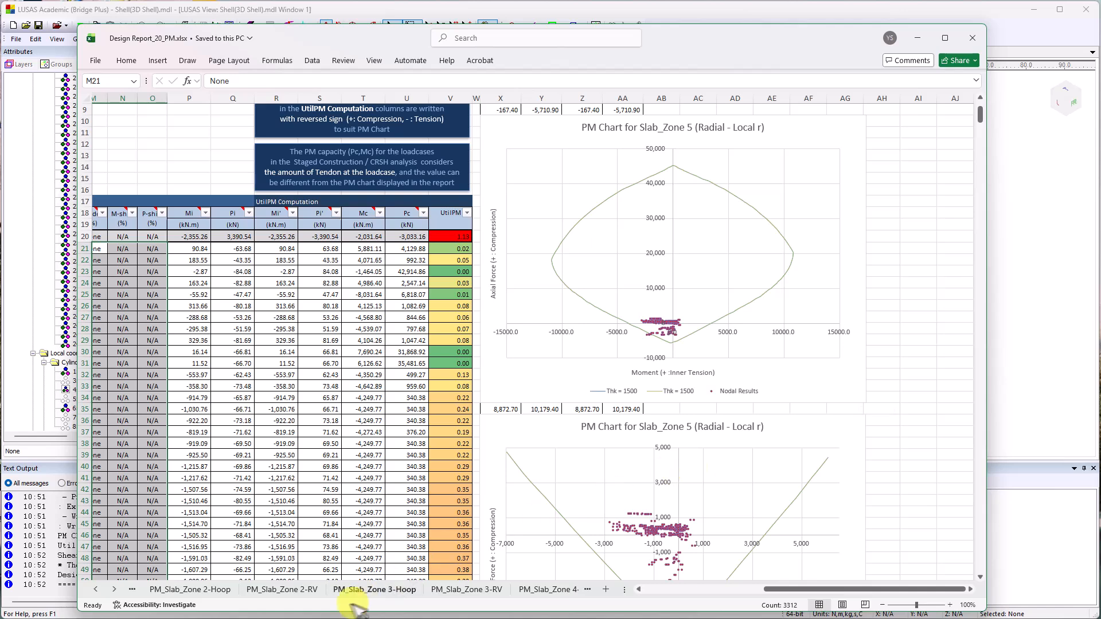
left_click(288, 596)
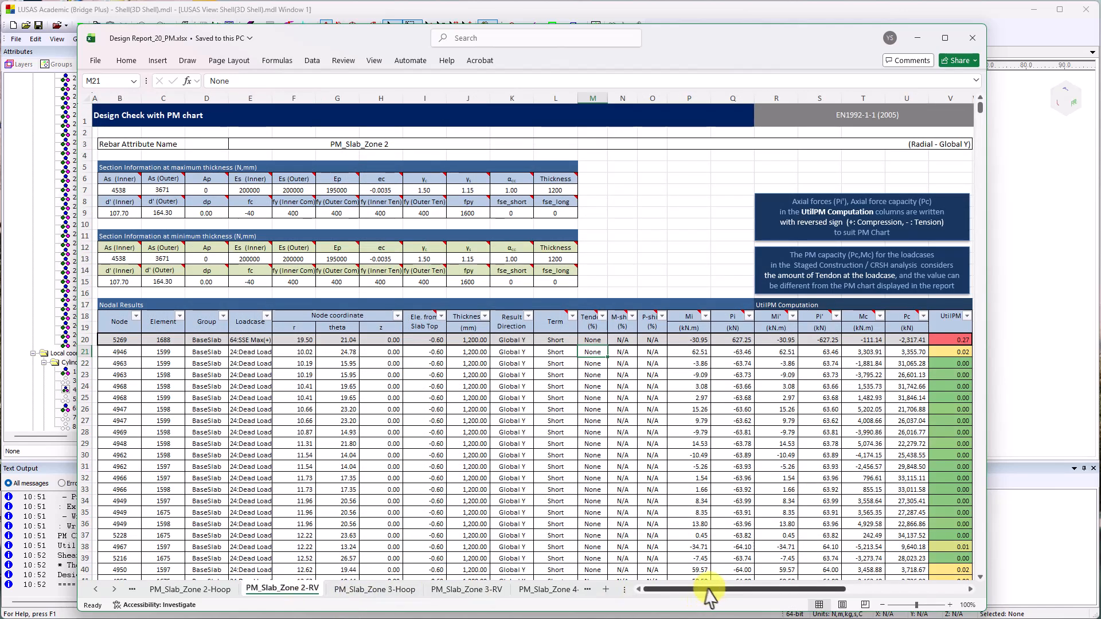
left_click_drag(706, 590, 876, 585)
scroll(800, 481, "down", 1)
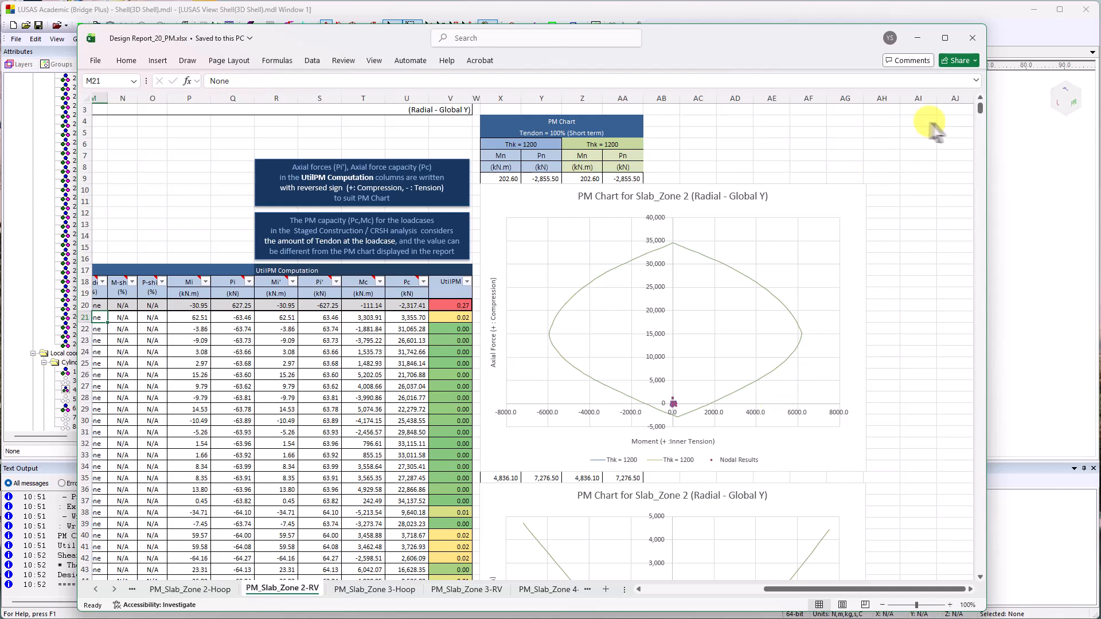
left_click(974, 39)
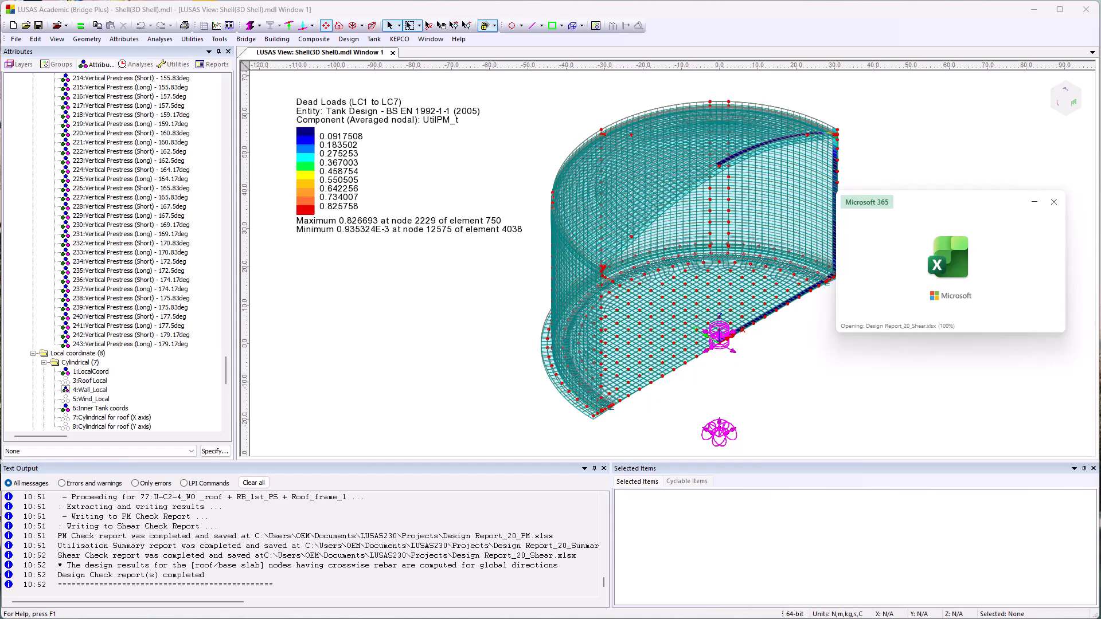
Examine the radial base slab shear force and shear utilisation charts in Design Report_20_Shear.xlsx, and close the workbook.
scroll(731, 335, "down", 2)
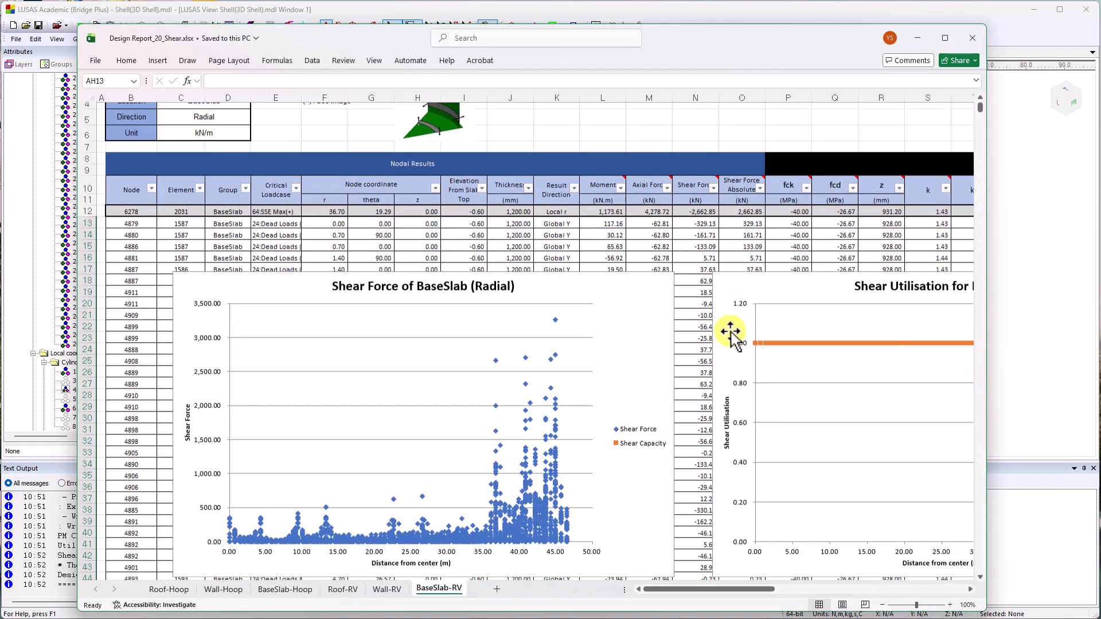
scroll(731, 336, "down", 1)
left_click_drag(731, 588, 665, 588)
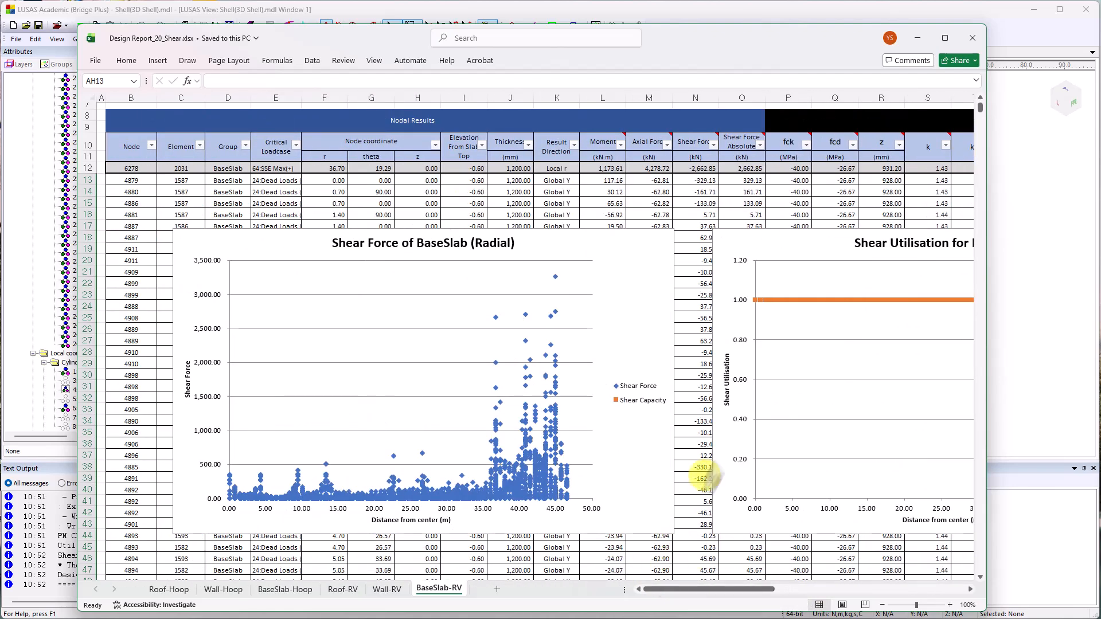
left_click(973, 36)
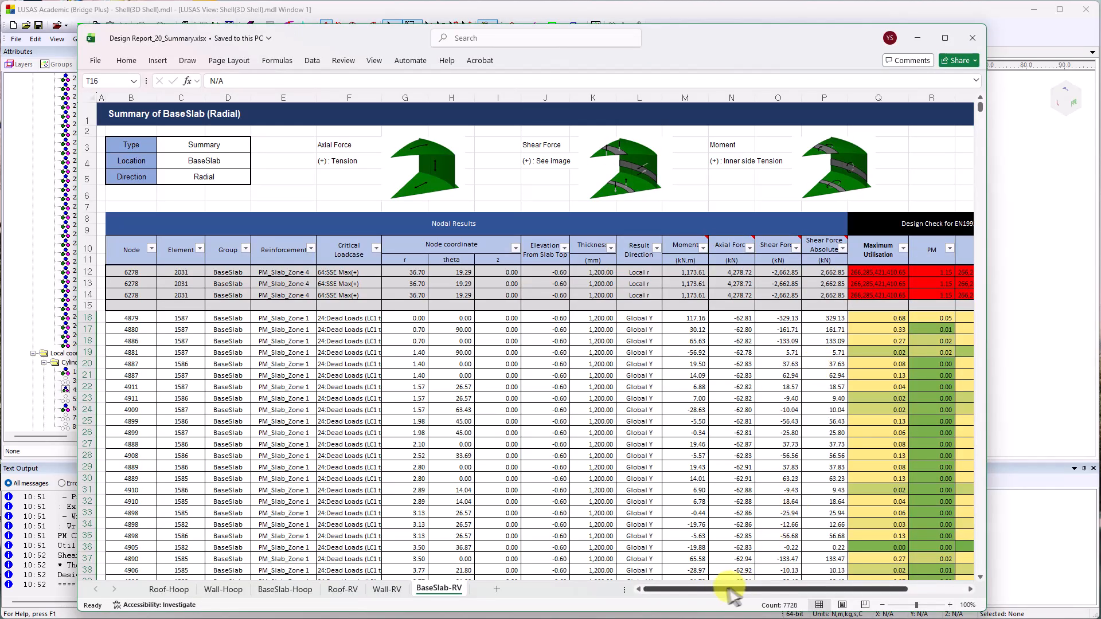
Review the radial base slab maximum, PM and shear utilisations in Design Report_20_Summary.xlsx, and close the workbook.
left_click_drag(714, 590, 791, 585)
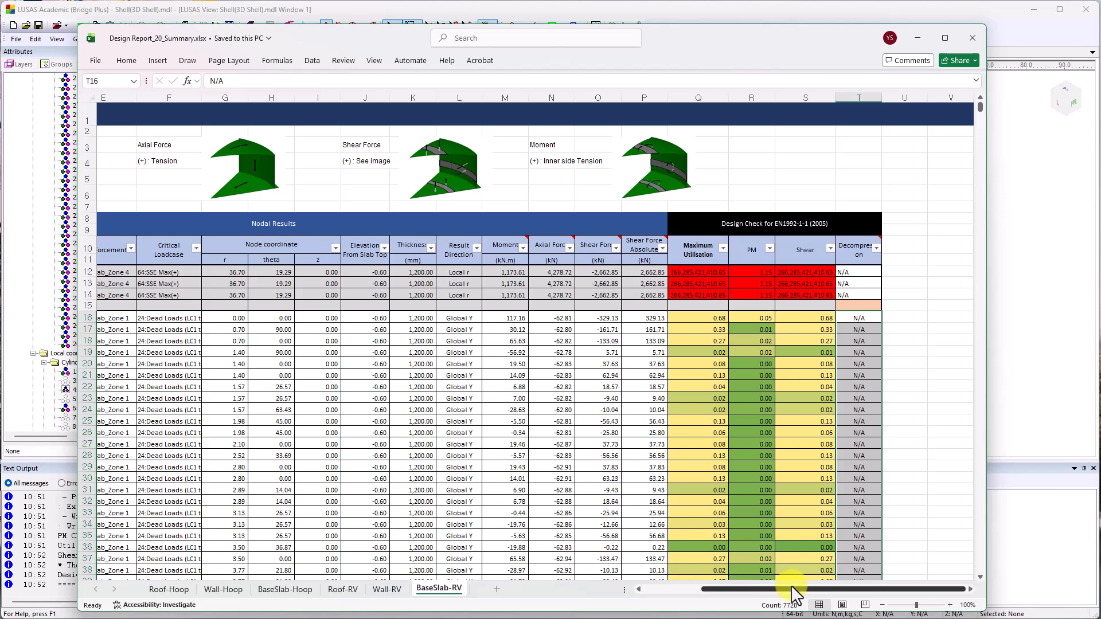
scroll(786, 532, "down", 1)
scroll(787, 533, "up", 1)
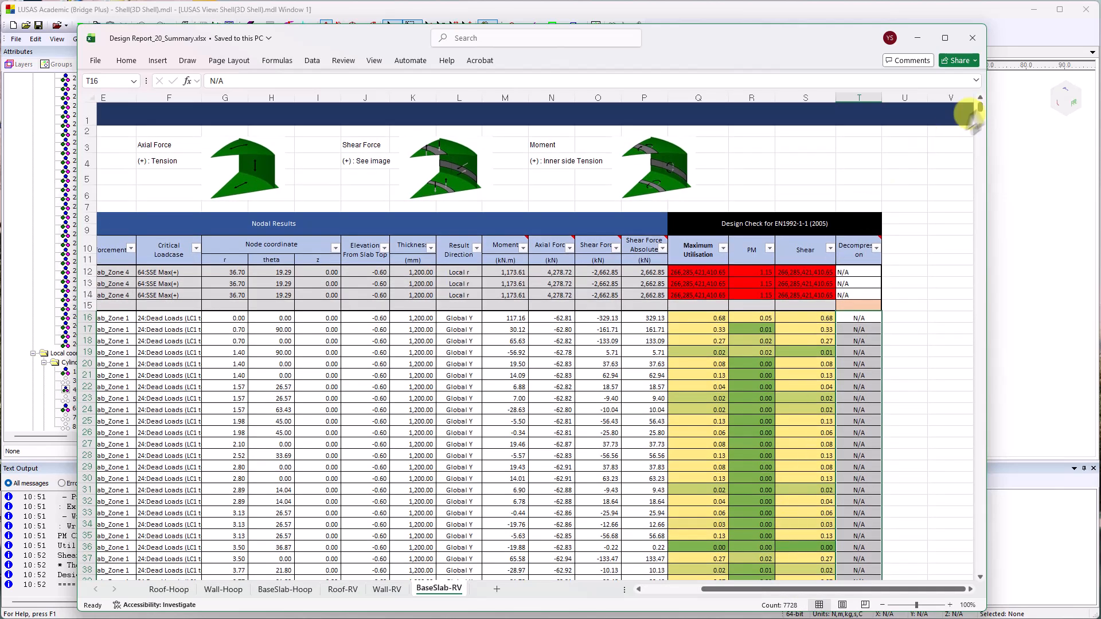
left_click(973, 38)
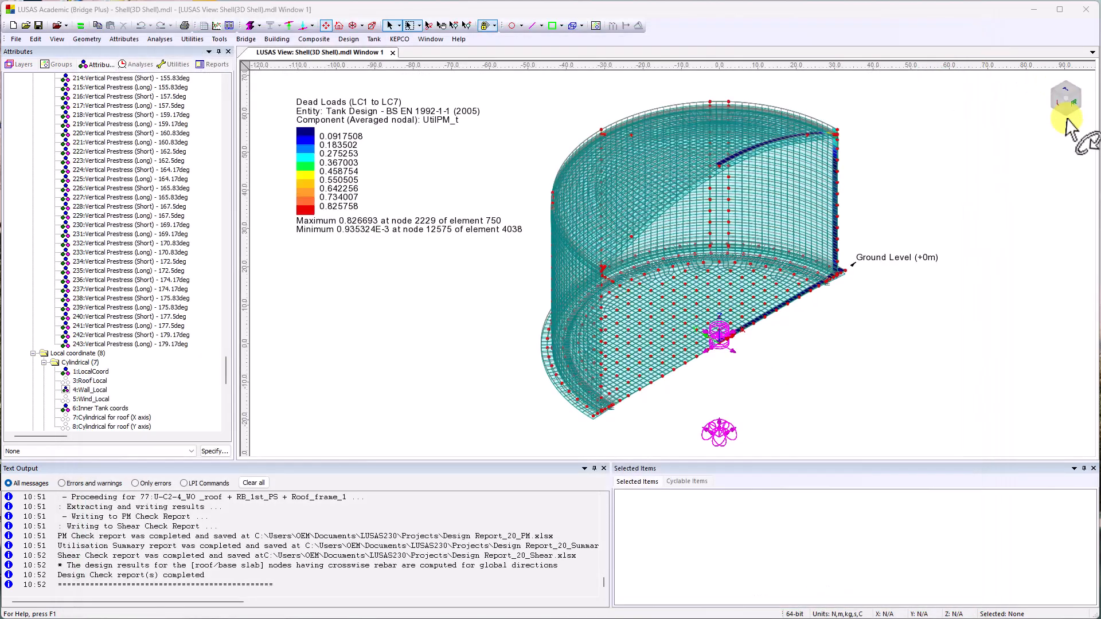